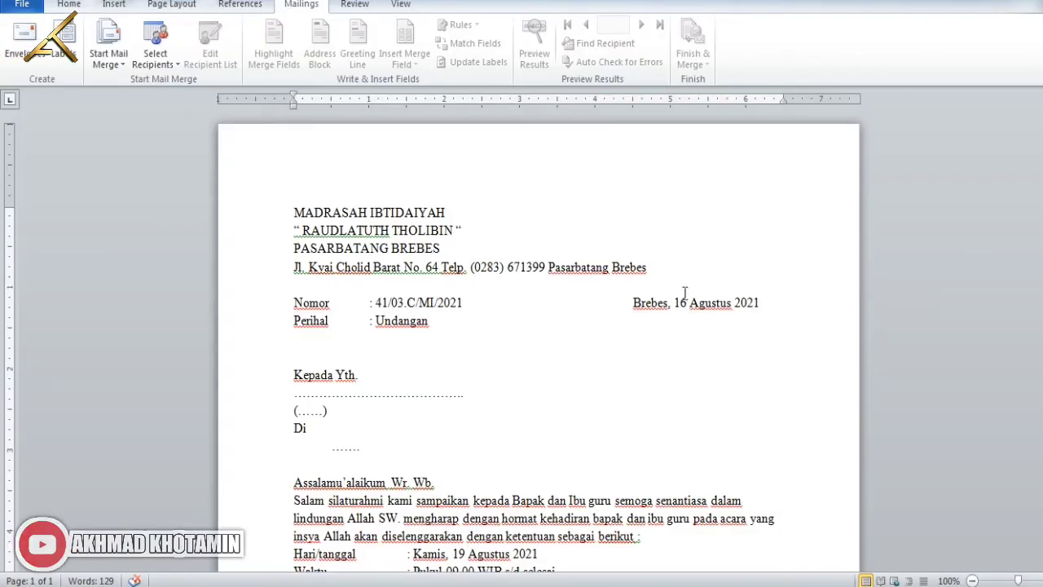
- Review the invitation letter from the letterhead down to the signature block
scroll(673, 326, "down", 5)
scroll(679, 311, "down", 5)
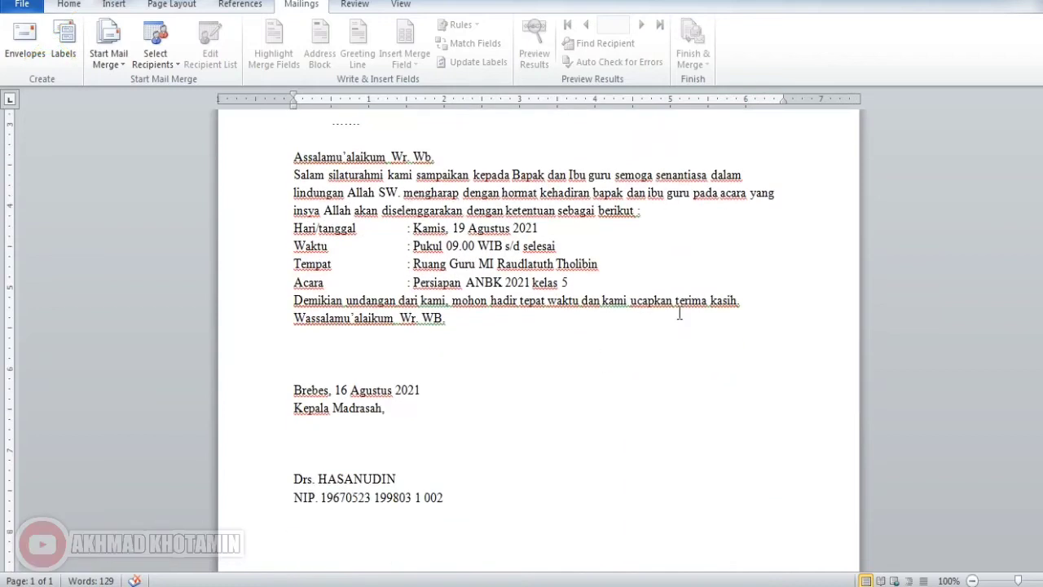
scroll(677, 316, "up", 3)
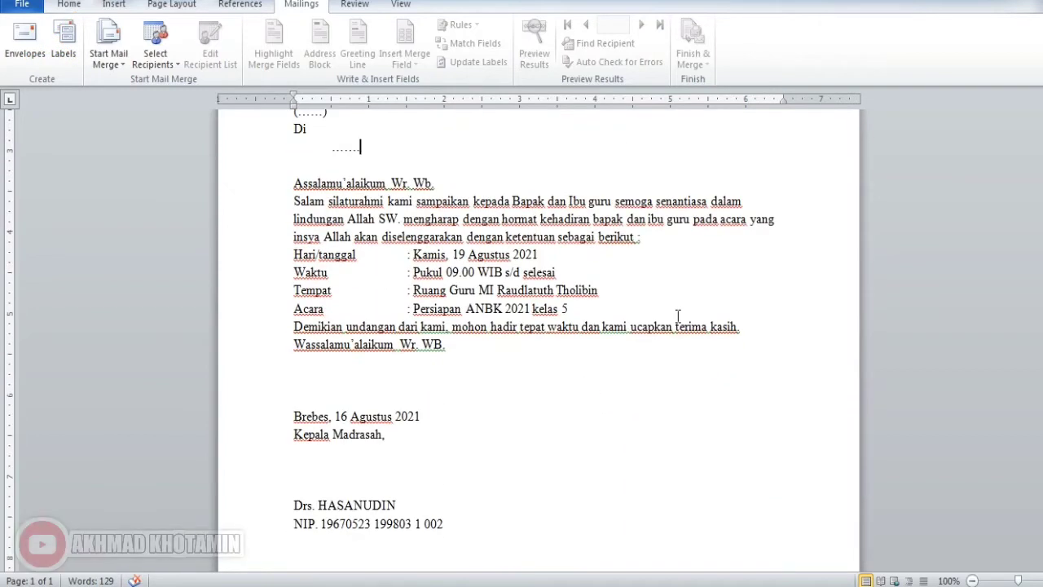
scroll(677, 316, "up", 6)
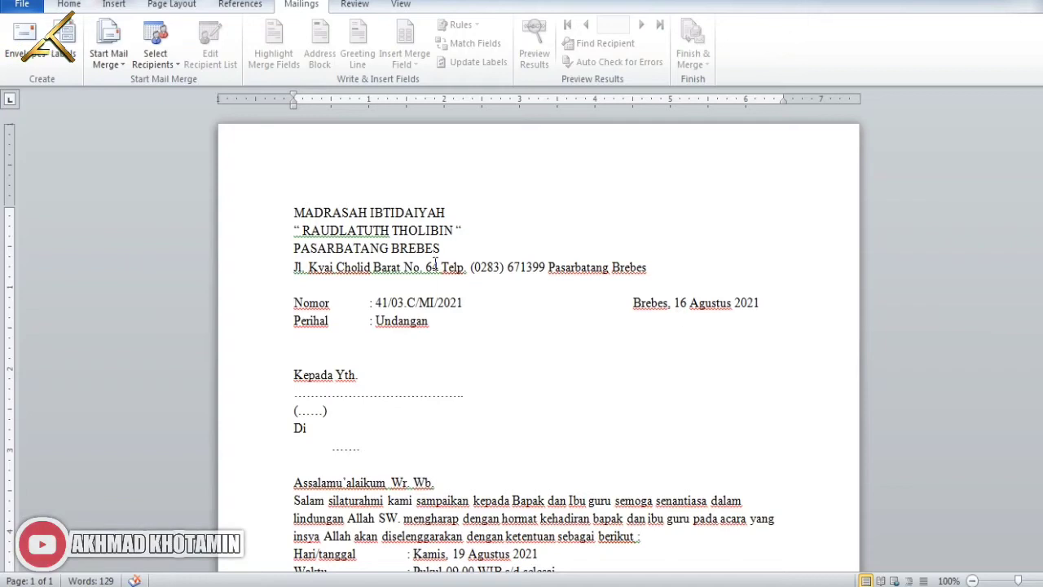
left_click(434, 268)
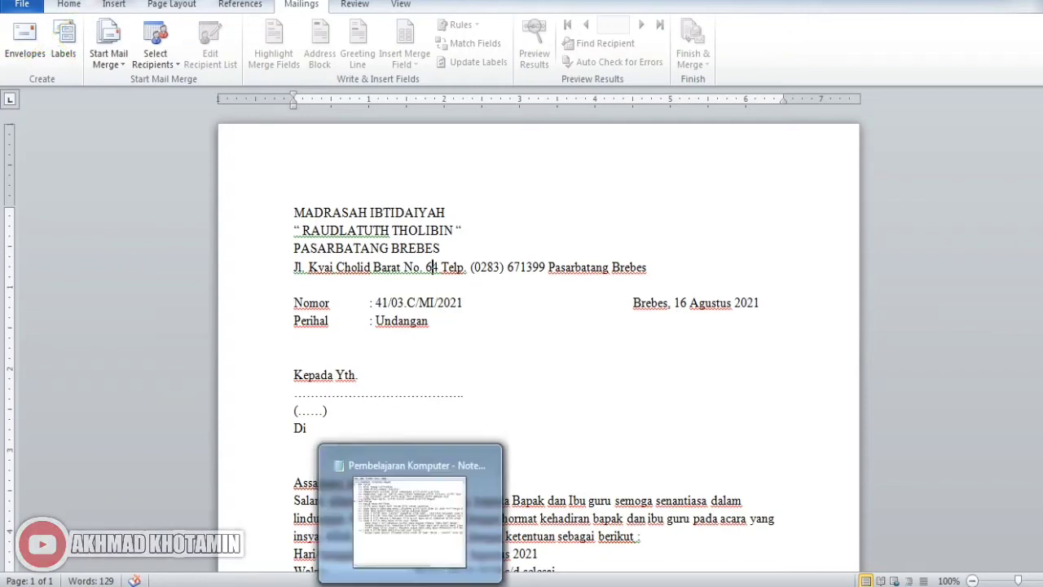
left_click(692, 413)
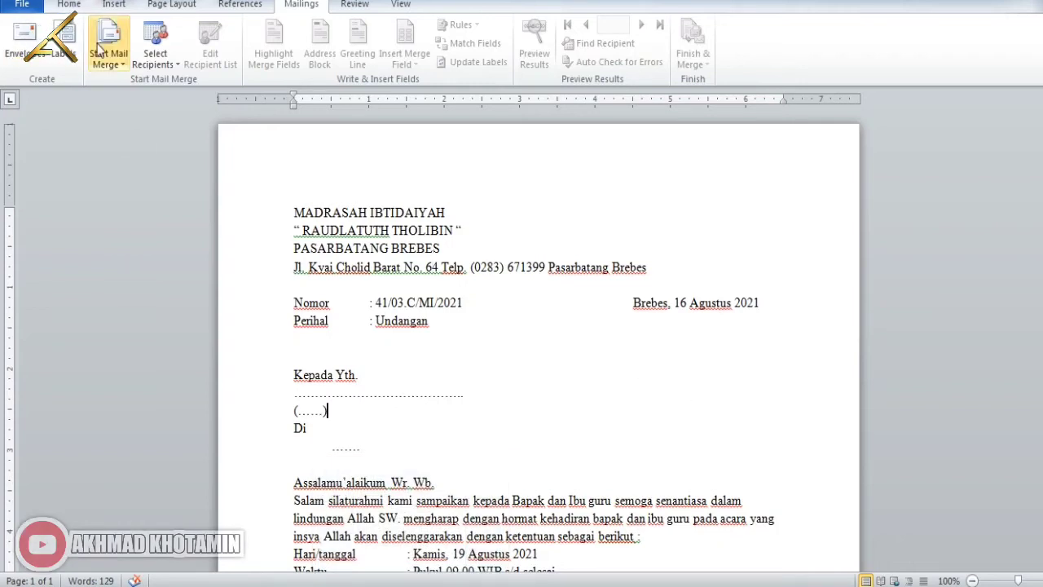
left_click(68, 4)
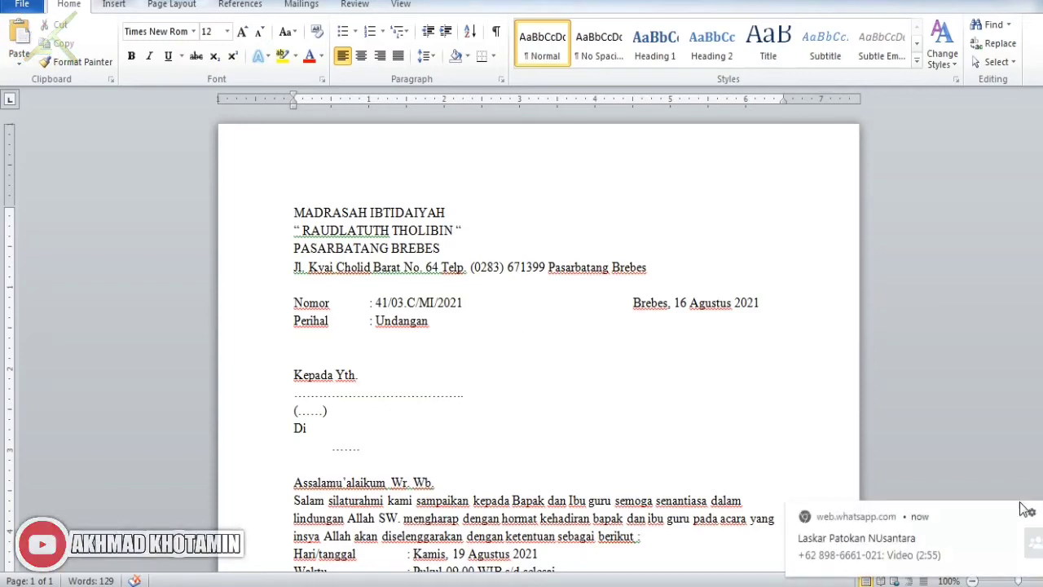
scroll(634, 416, "down", 3)
scroll(634, 414, "up", 3)
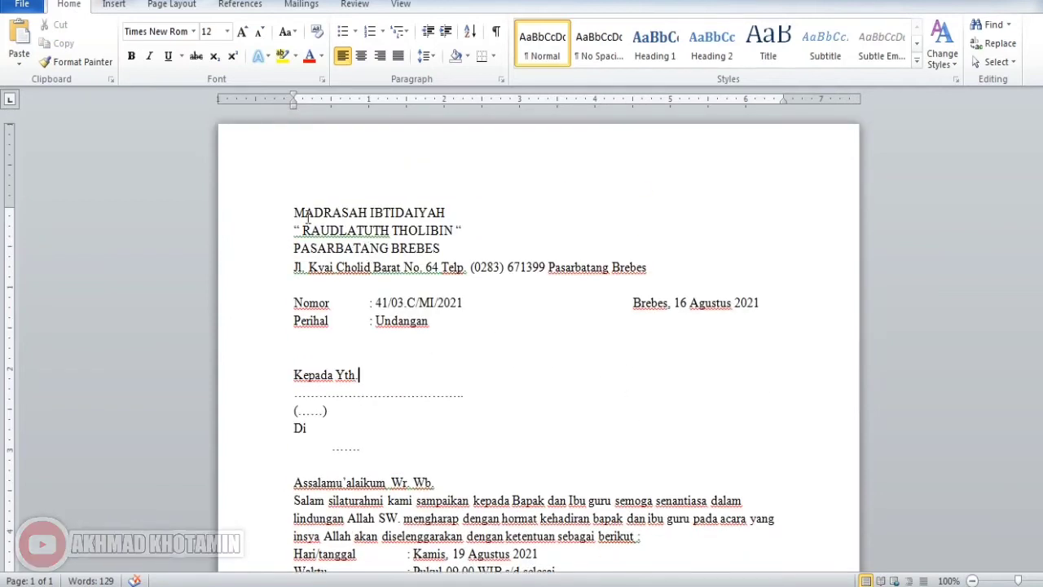
scroll(500, 270, "down", 3)
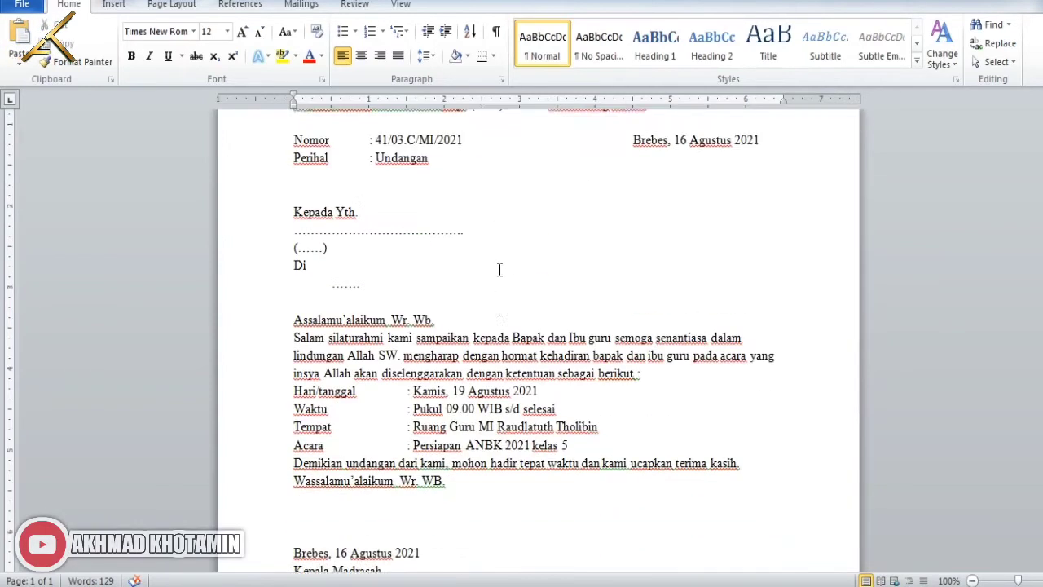
scroll(499, 269, "down", 8)
scroll(499, 270, "up", 7)
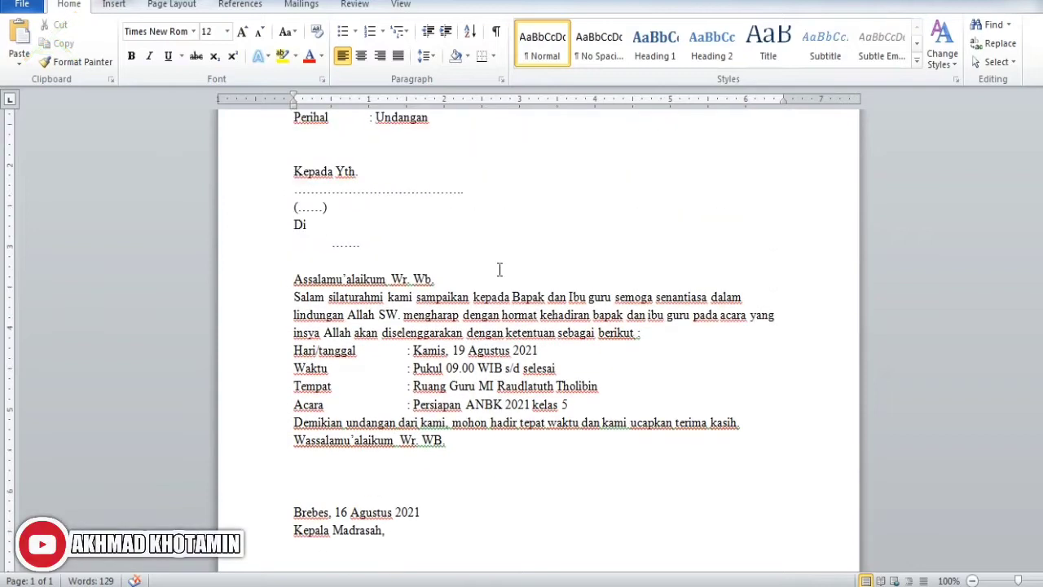
scroll(499, 270, "up", 4)
scroll(499, 270, "down", 1)
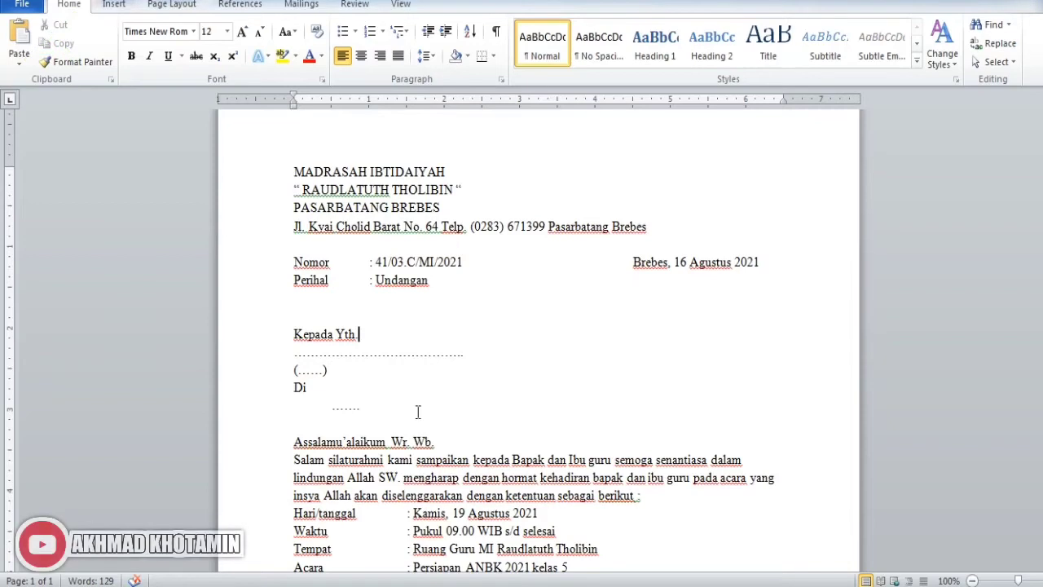
- Switch to the Notepad instructions for making the meeting invitation and move their window clear of the letterhead text
left_click(379, 586)
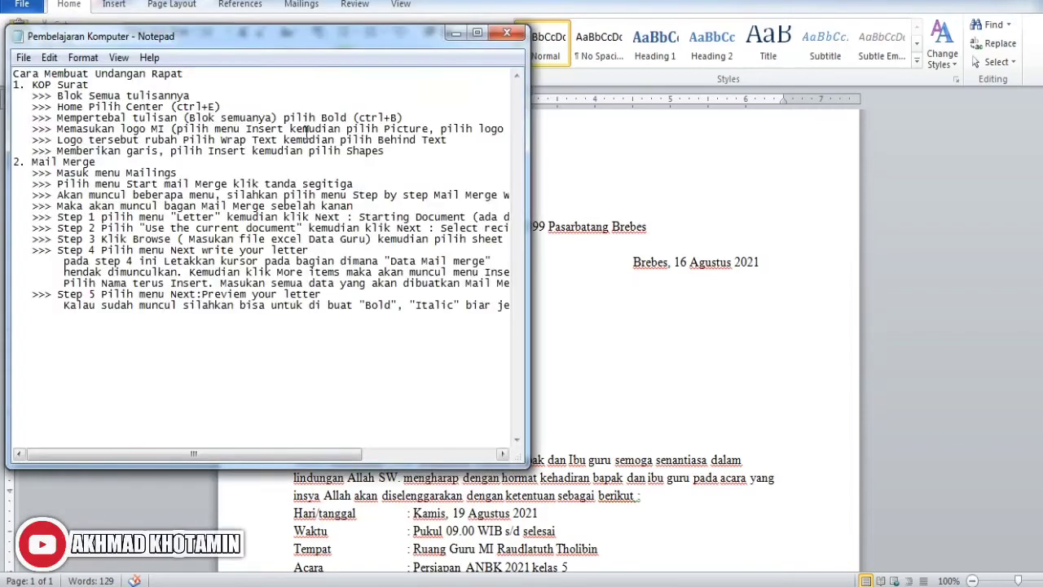
left_click_drag(346, 39, 856, 61)
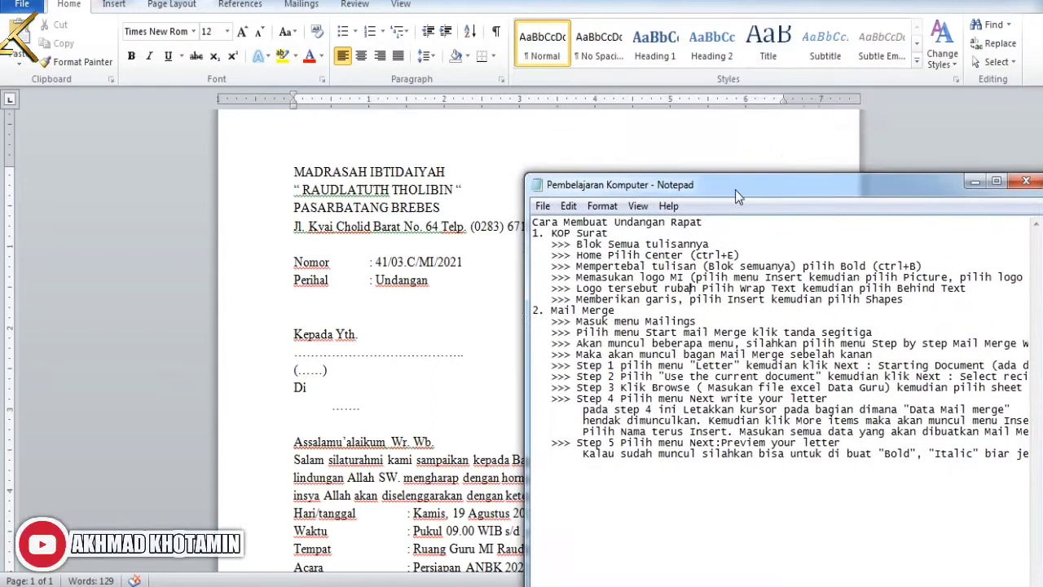
left_click_drag(724, 59, 759, 79)
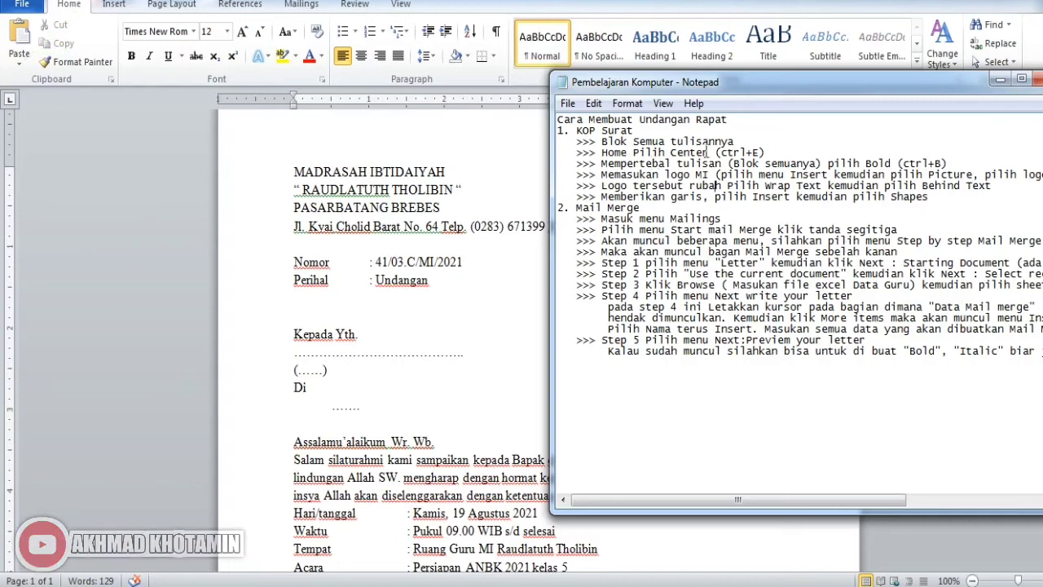
- Center the four letterhead lines, from "MADRASAH IBTIDAIYAH" through the school's address line, in the Word letter
left_click(365, 190)
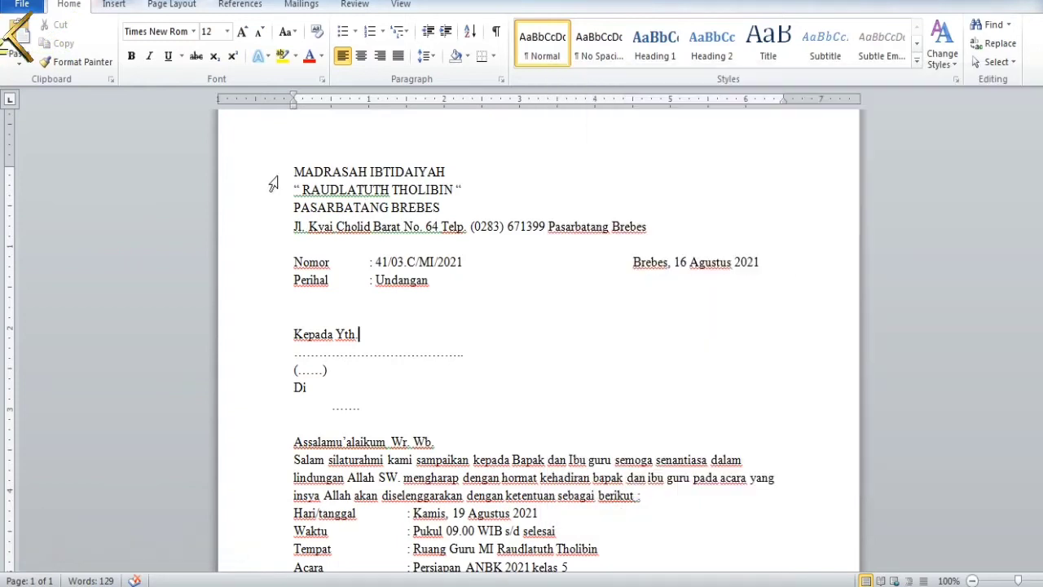
left_click_drag(272, 173, 269, 233)
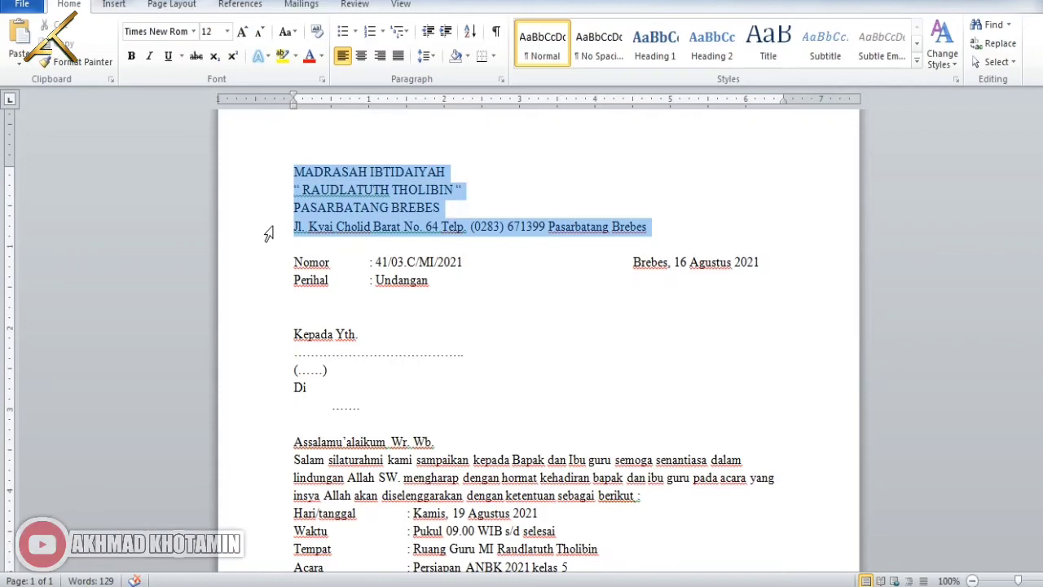
left_click(440, 586)
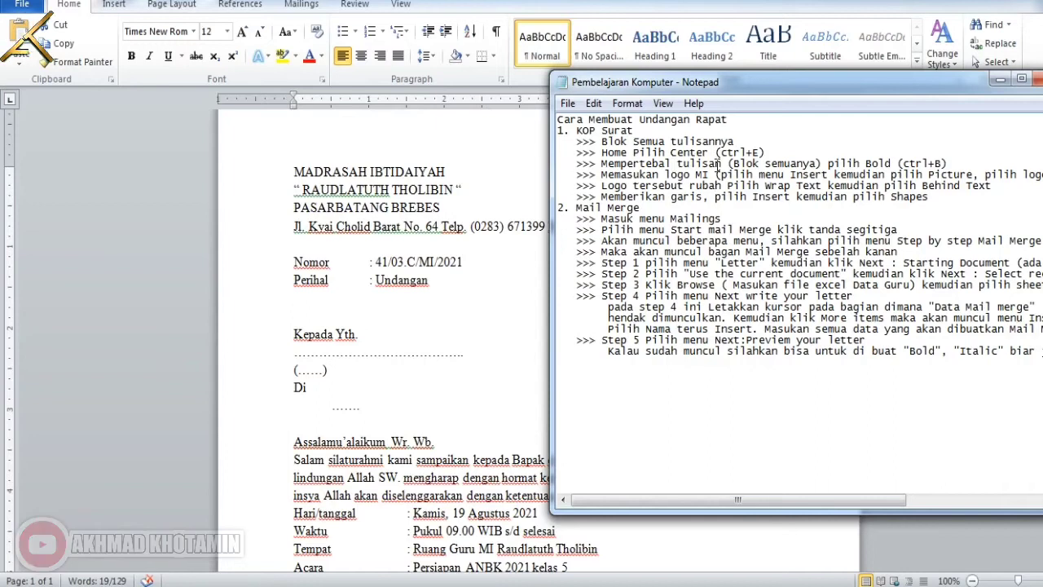
left_click(195, 185)
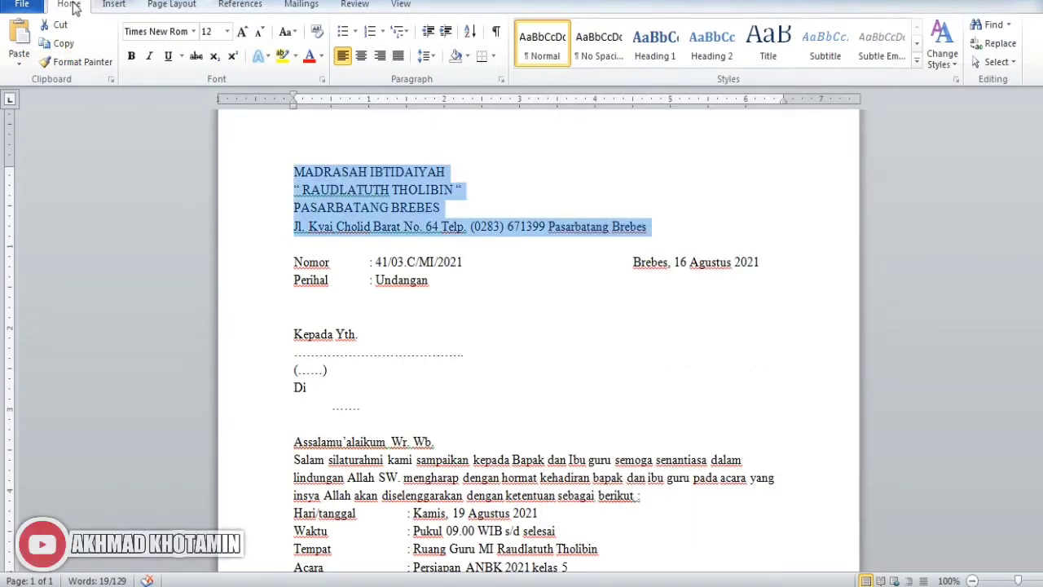
left_click(361, 56)
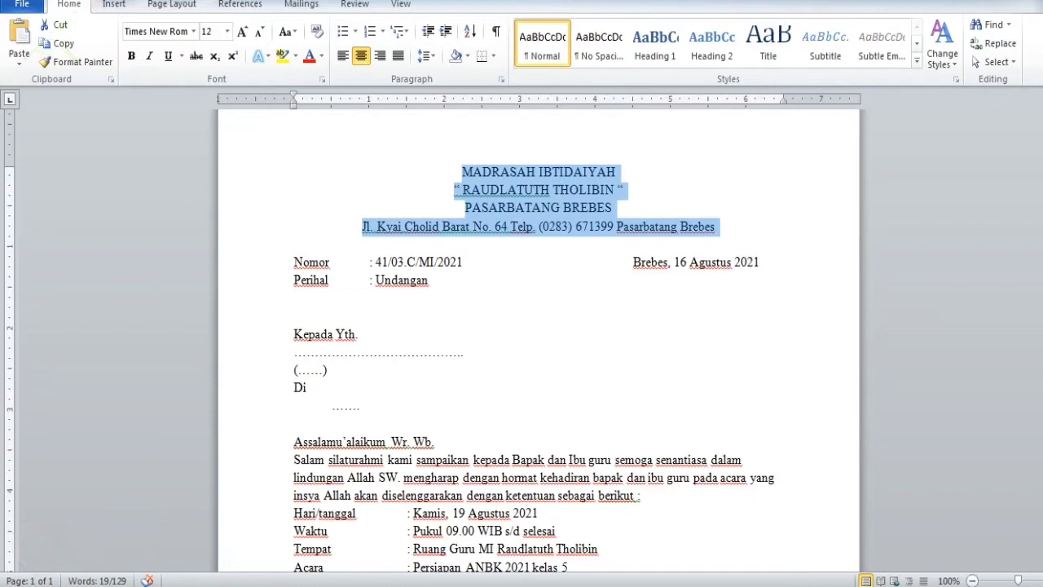
- Check the formatting instructions in Notepad, and make the first three letterhead lines bold in the Word letter
left_click(411, 586)
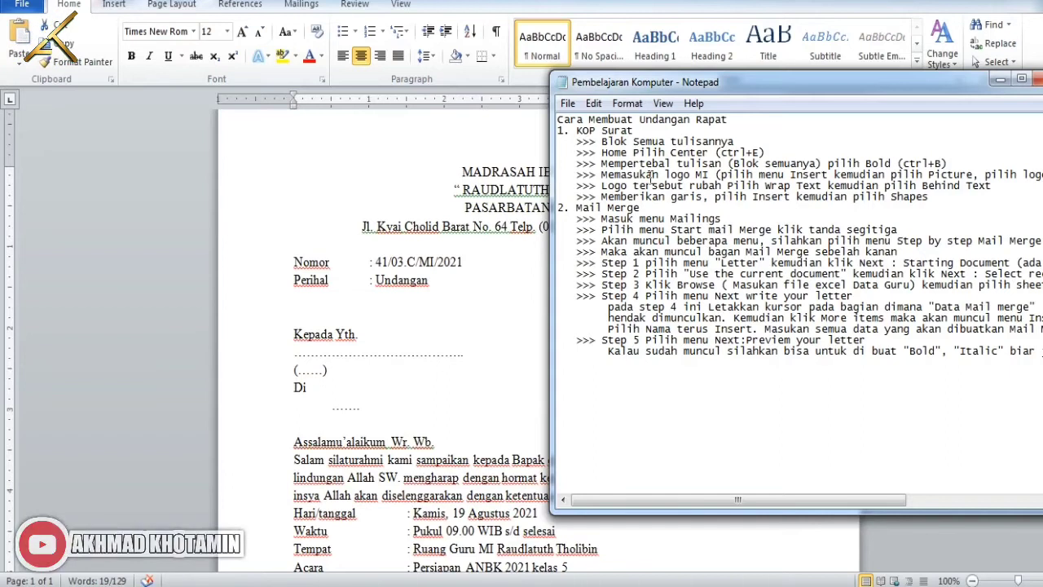
left_click_drag(784, 81, 856, 148)
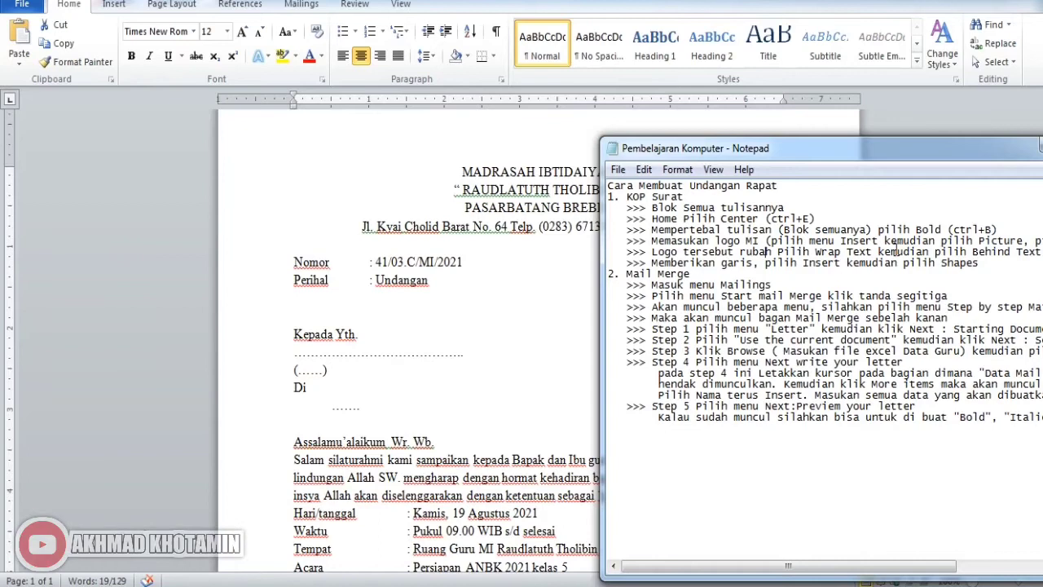
left_click(473, 223)
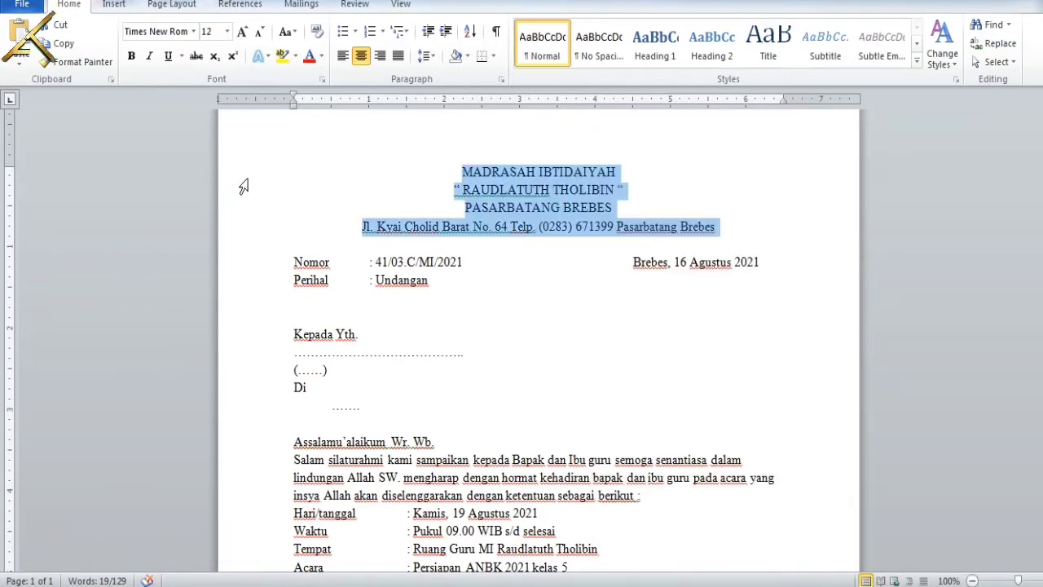
left_click_drag(245, 182, 242, 215)
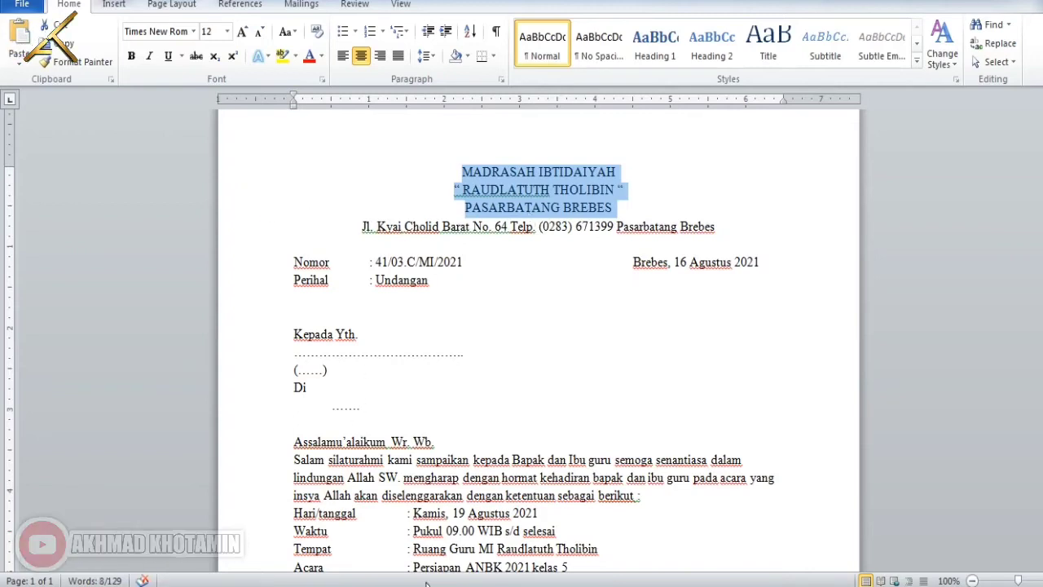
key("alt+Tab")
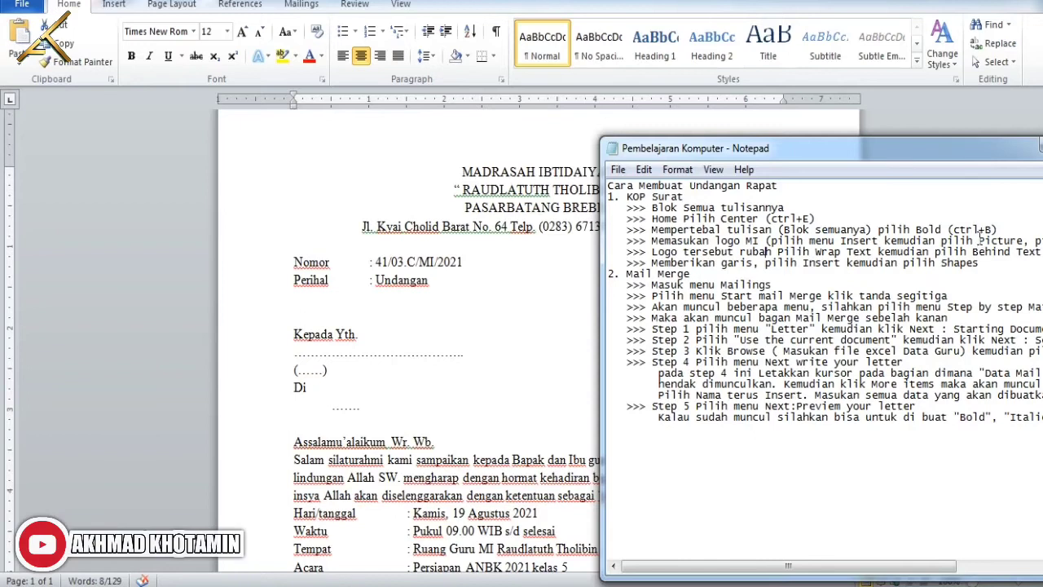
key("alt+Tab")
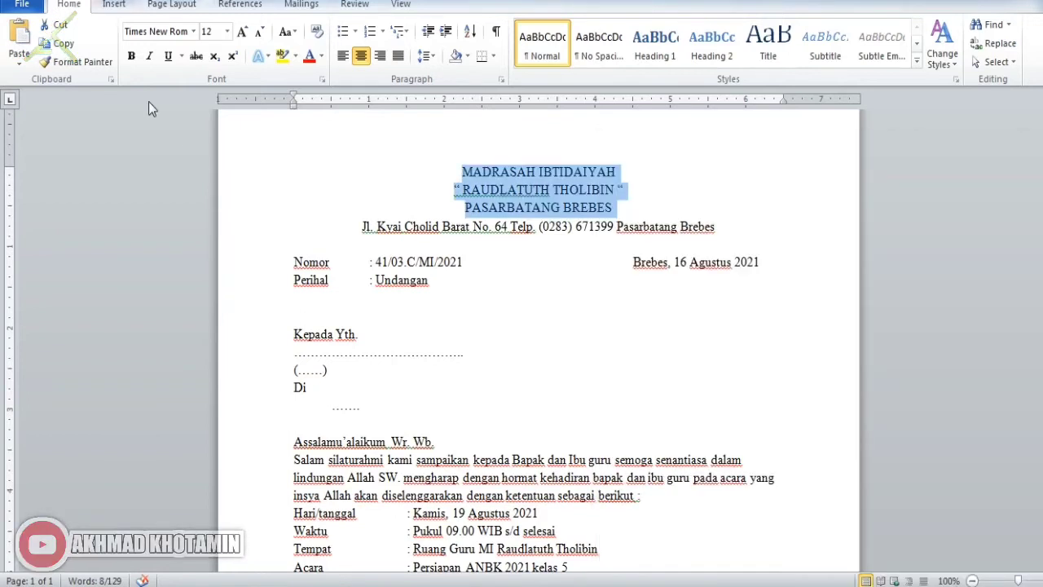
left_click(130, 56)
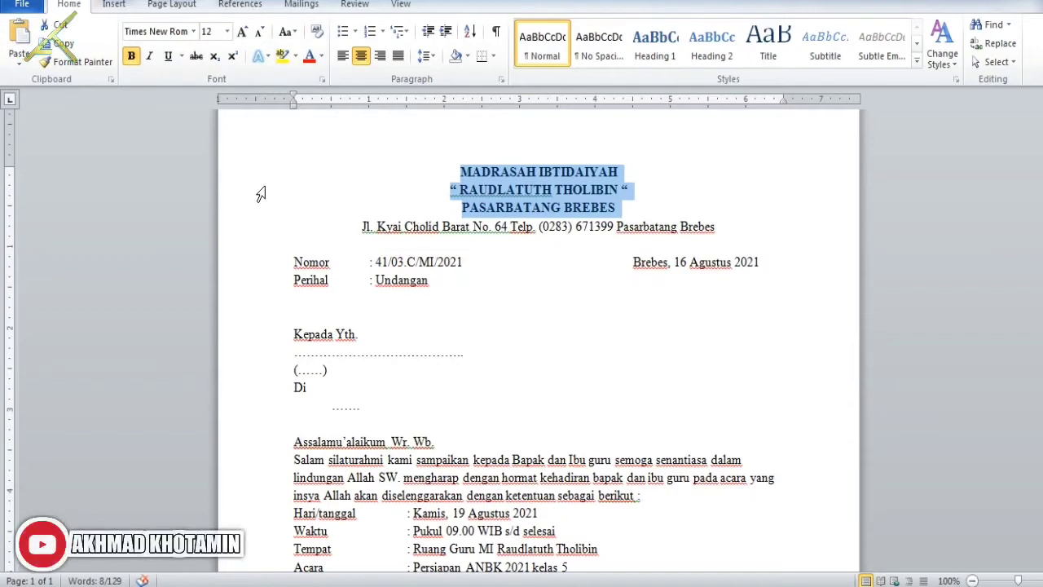
- Set the font size of the letterhead line "MADRASAH IBTIDAIYAH" to 16
left_click_drag(257, 182, 256, 191)
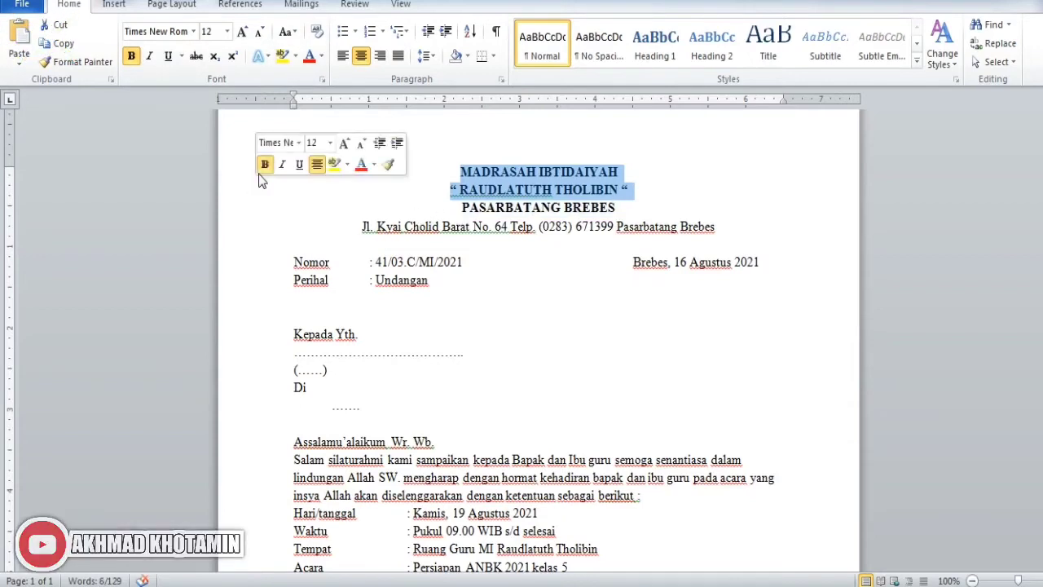
left_click(244, 177)
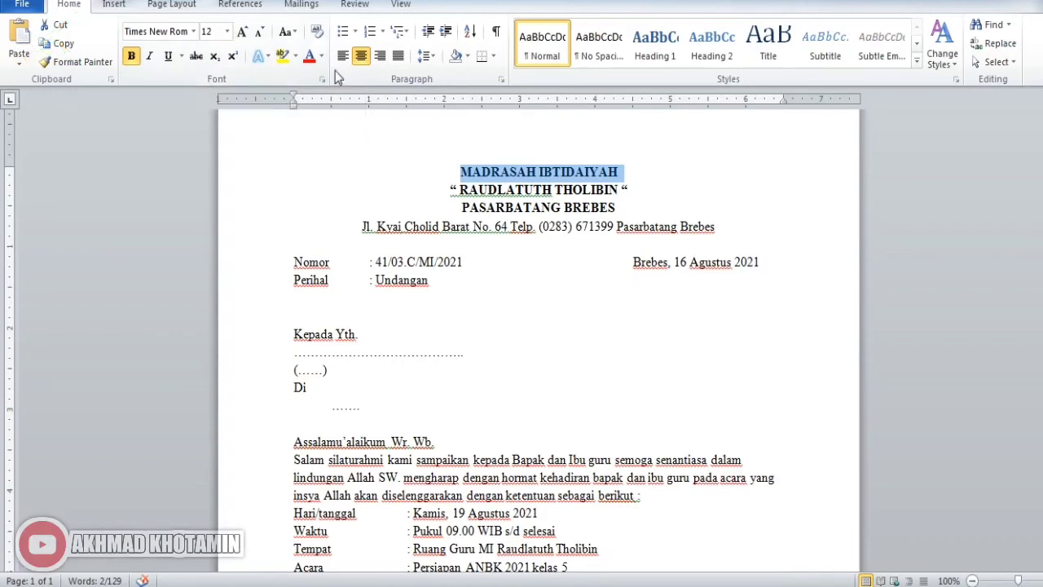
left_click(229, 31)
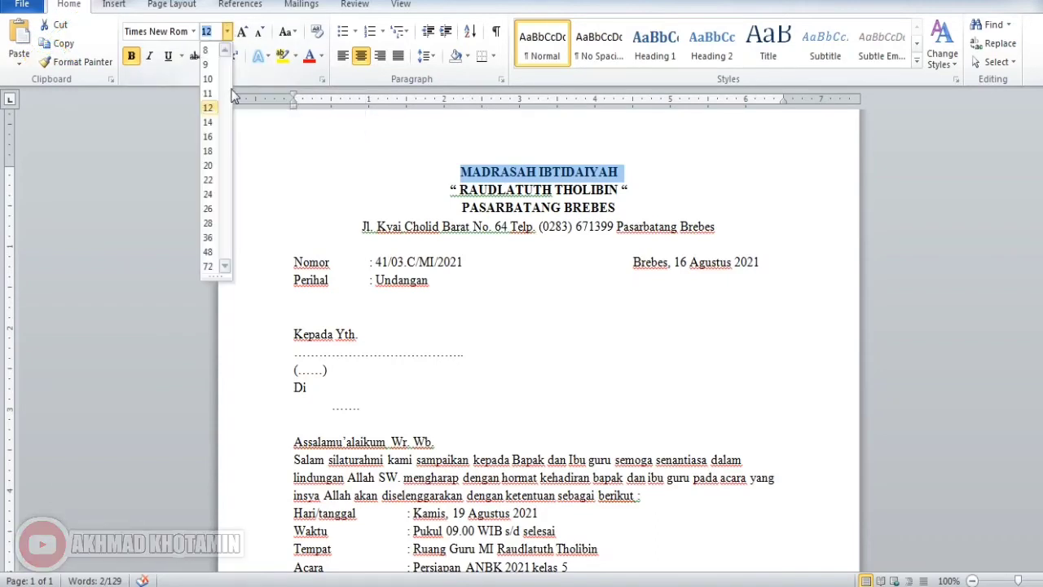
left_click(208, 137)
- Set the font size of the letterhead line "RAUDLATUTH THOLIBIN" to 20
left_click(245, 204)
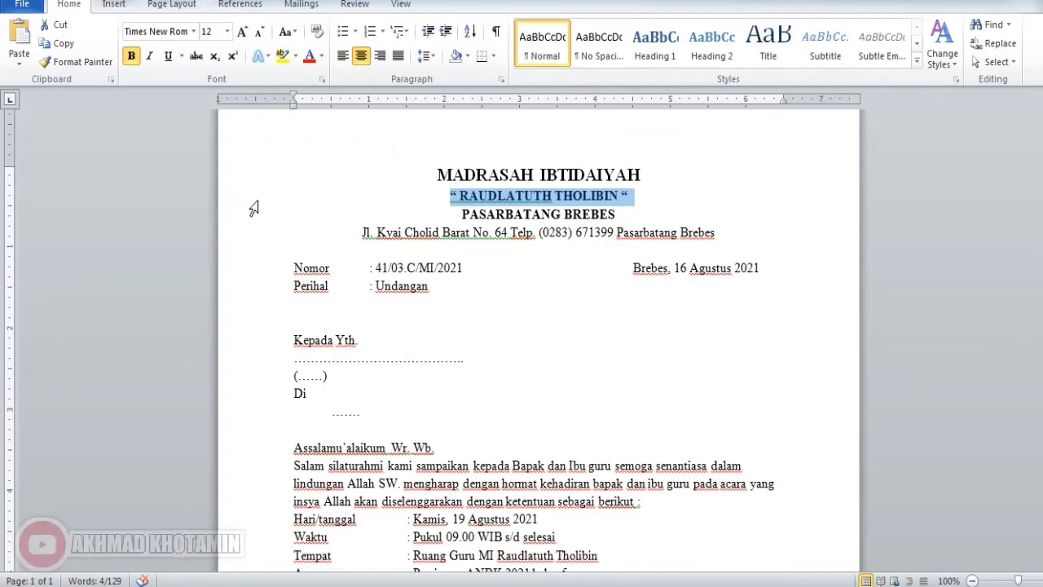
left_click(228, 33)
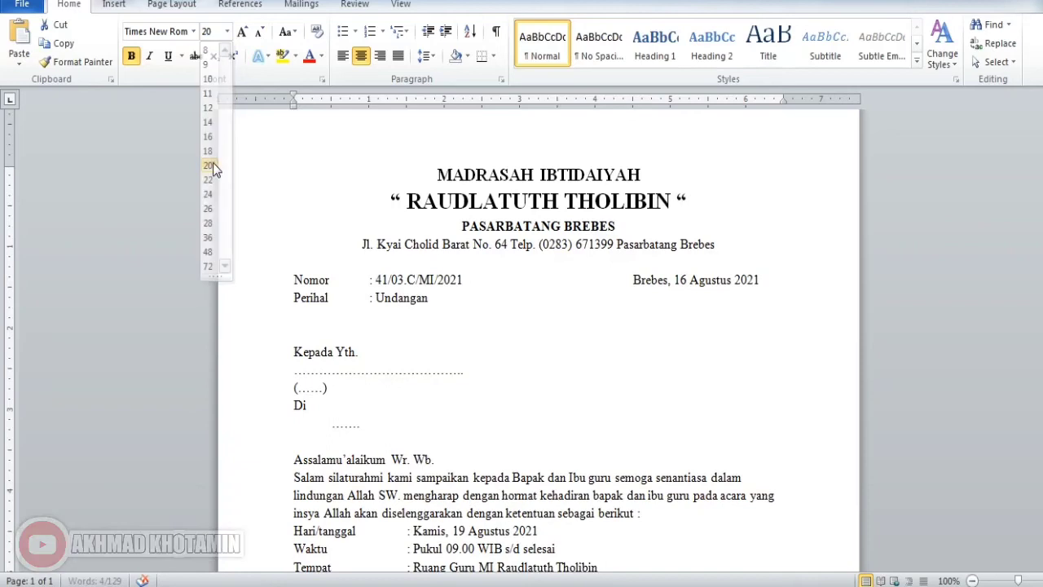
left_click(208, 167)
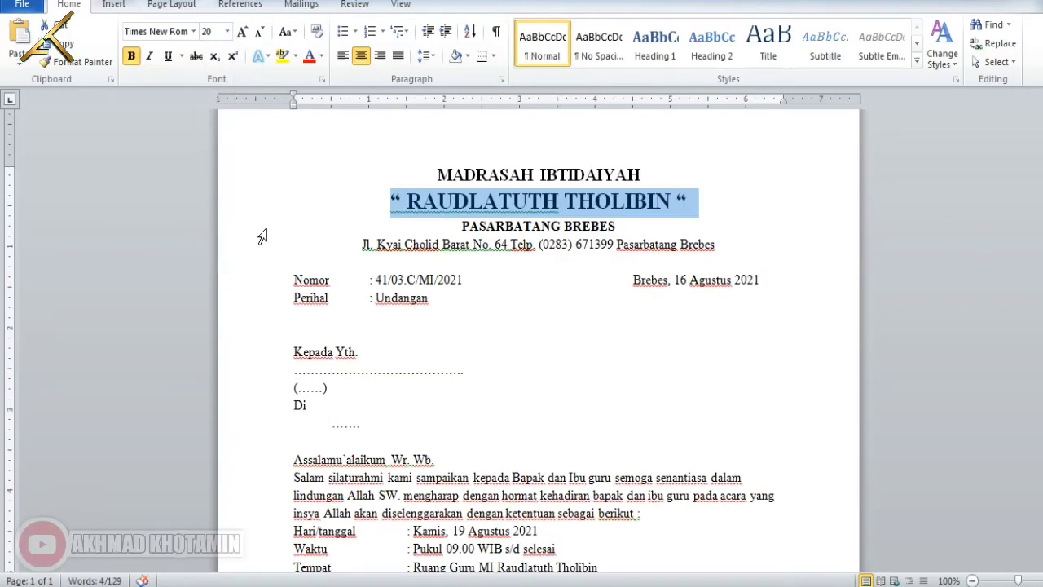
- Set the font size of the letterhead line "PASARBATANG BREBES" to 16
left_click(262, 228)
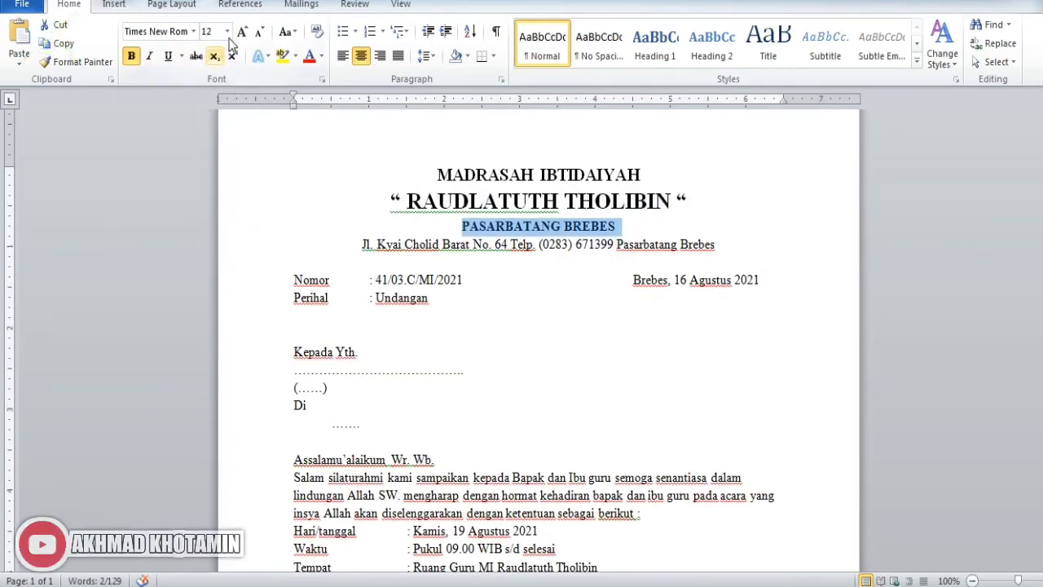
left_click(534, 174)
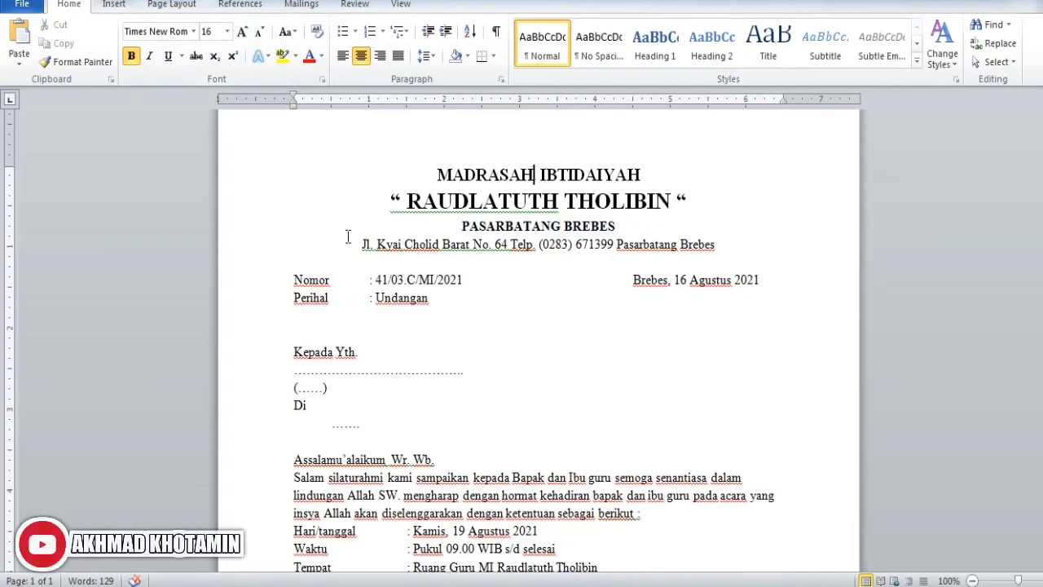
left_click(241, 227)
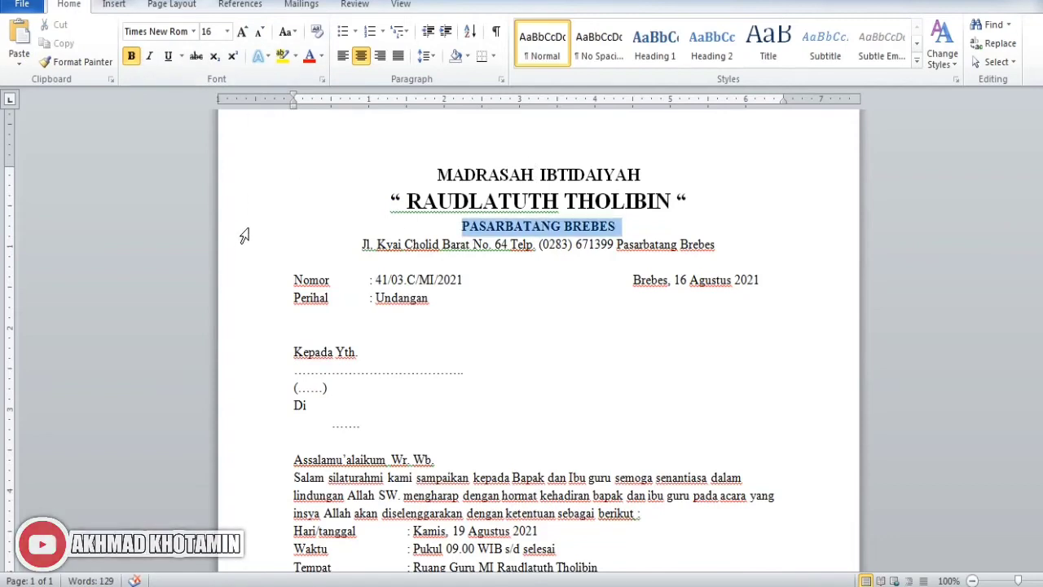
left_click(227, 32)
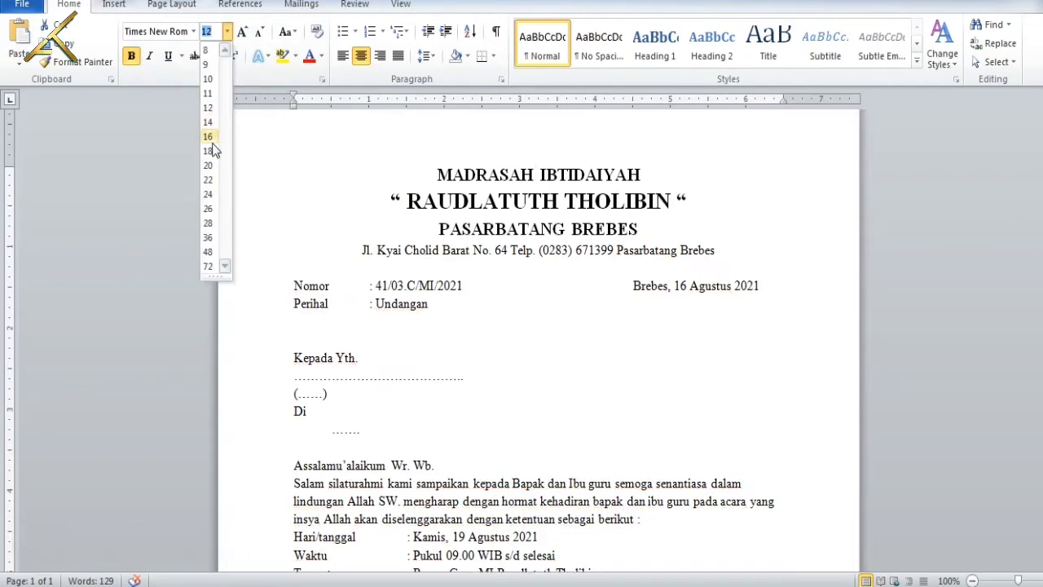
left_click(209, 137)
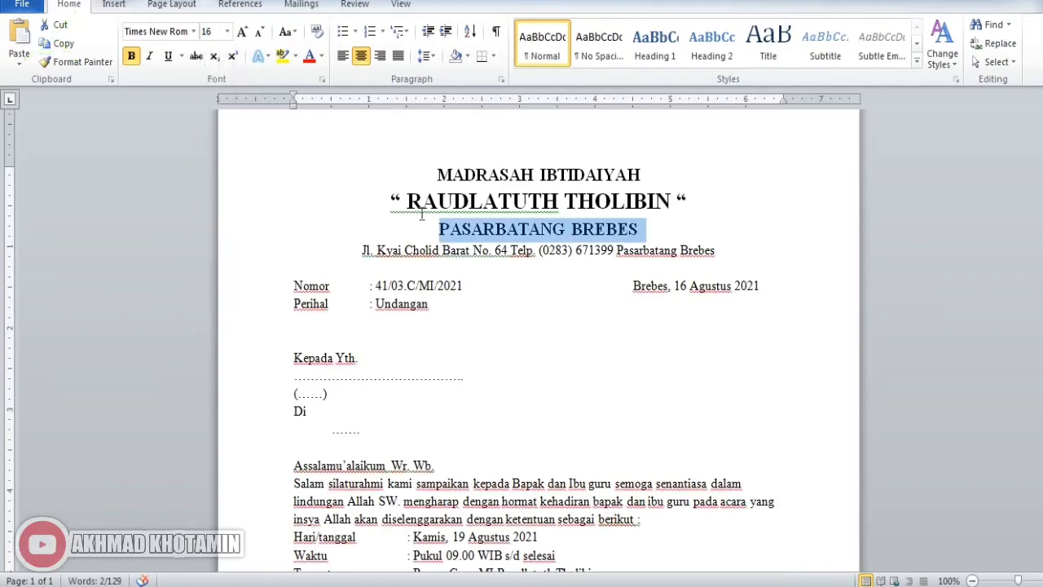
left_click(339, 273)
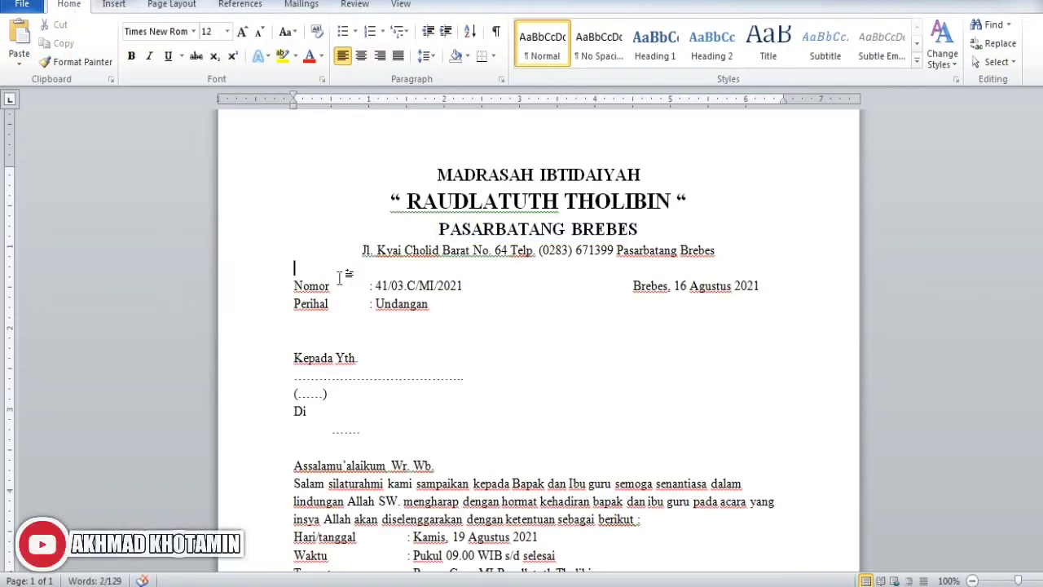
- Check the formatting instructions in Notepad, and italicize the school's address line in the Word letterhead
key("alt+Tab")
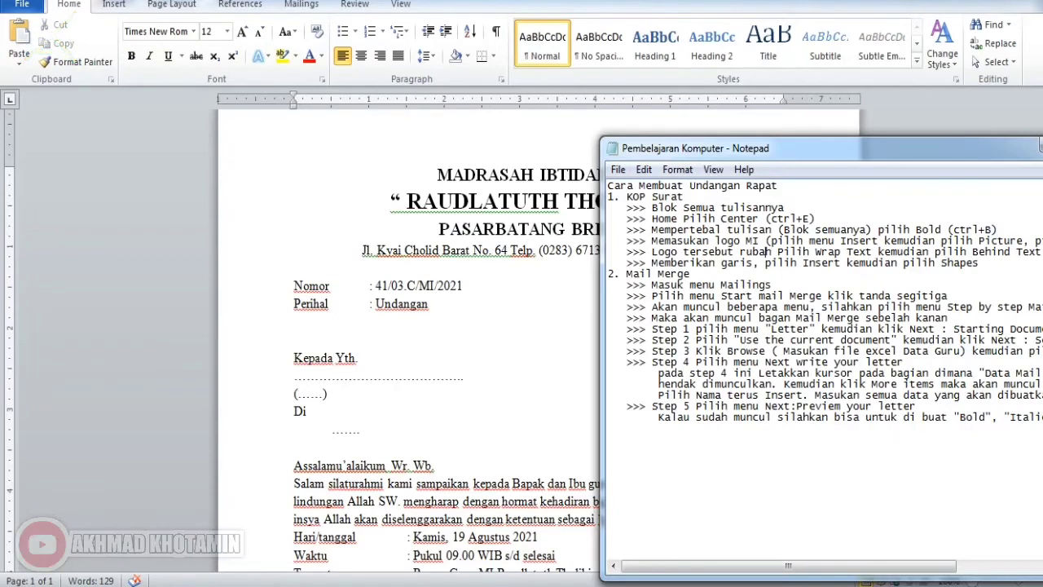
key("alt+Tab")
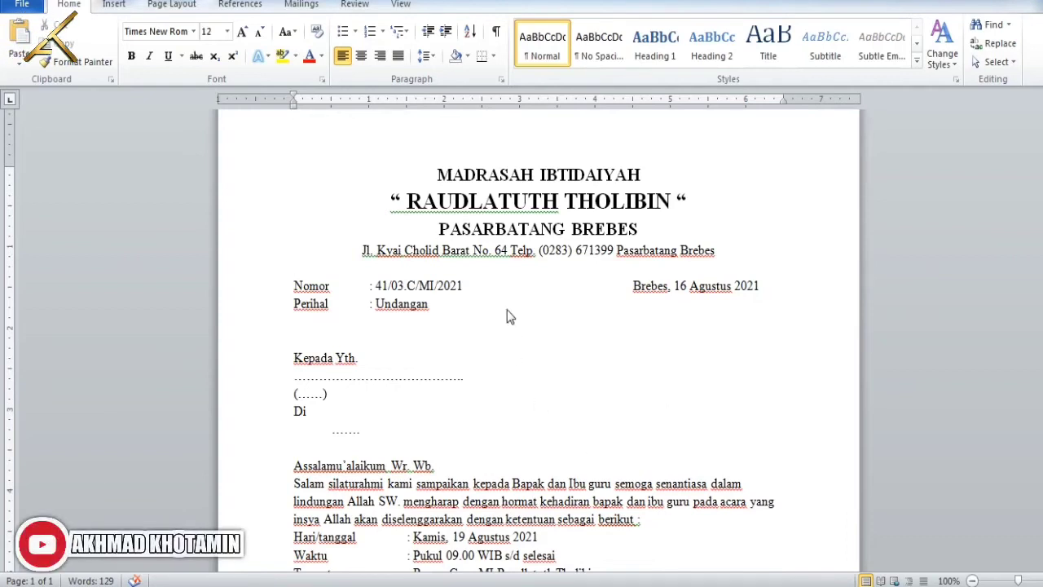
left_click(489, 263)
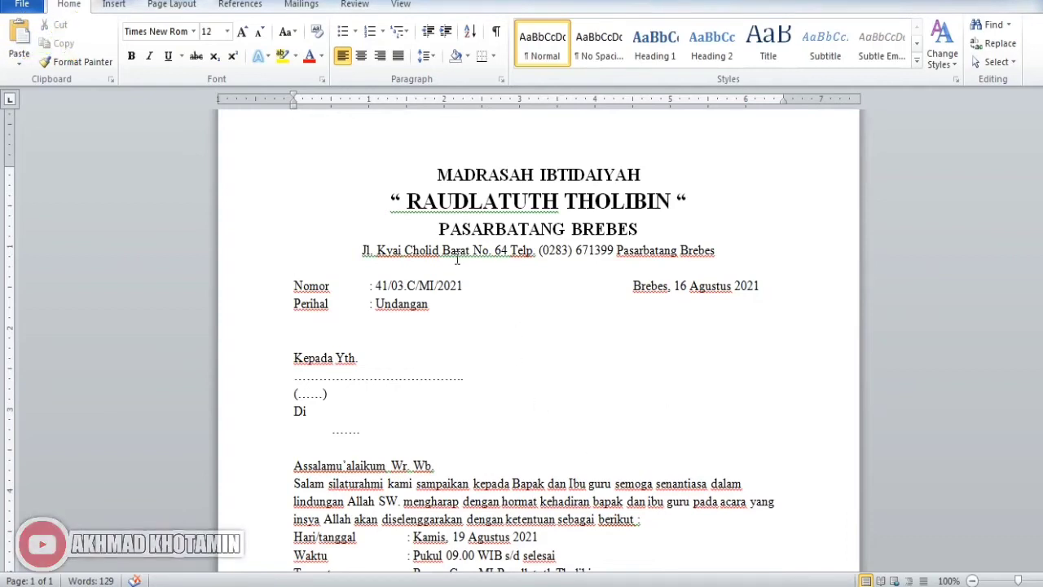
left_click(458, 258)
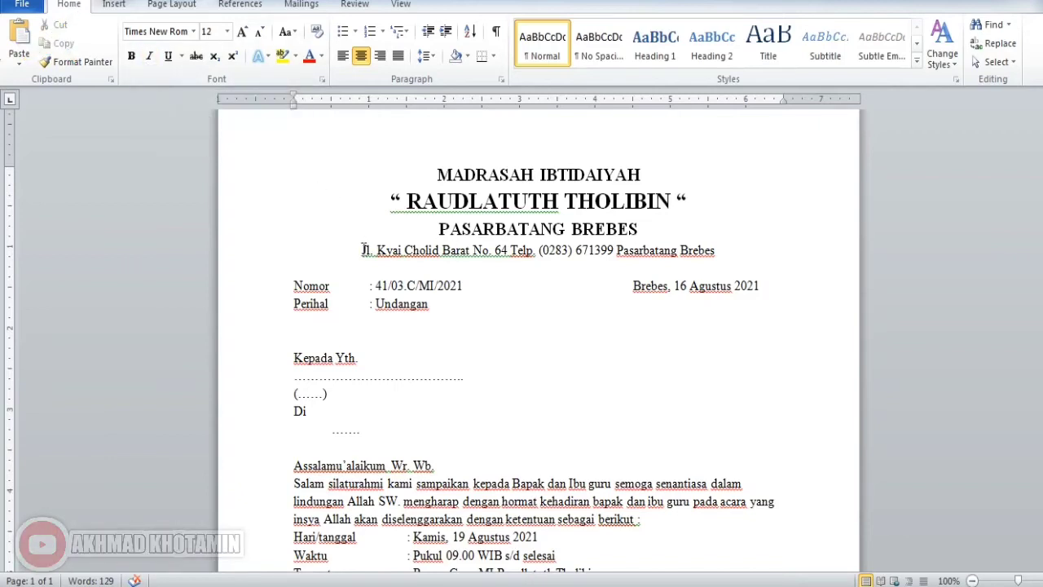
left_click_drag(364, 249, 703, 255)
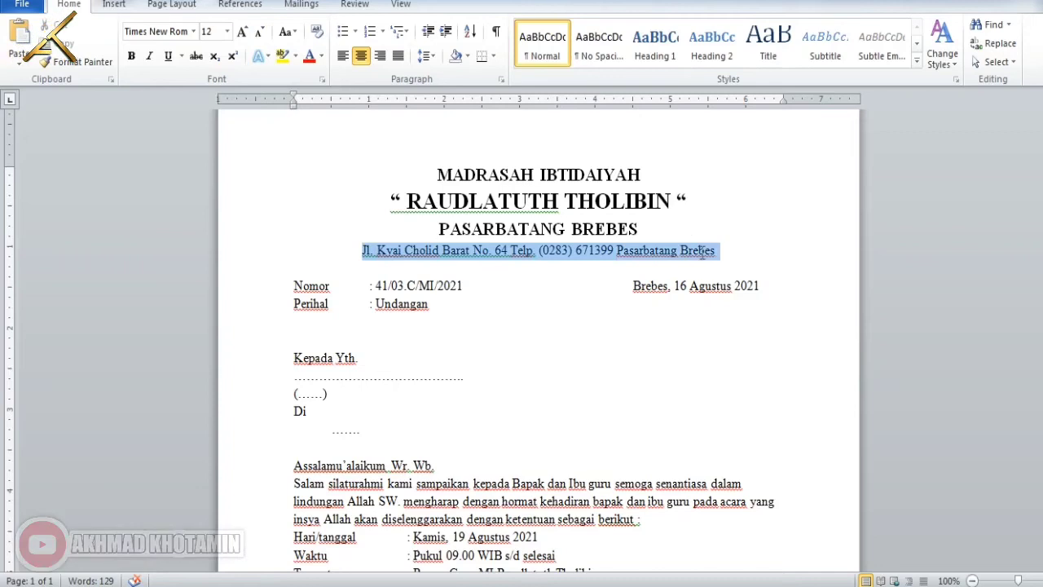
left_click(151, 61)
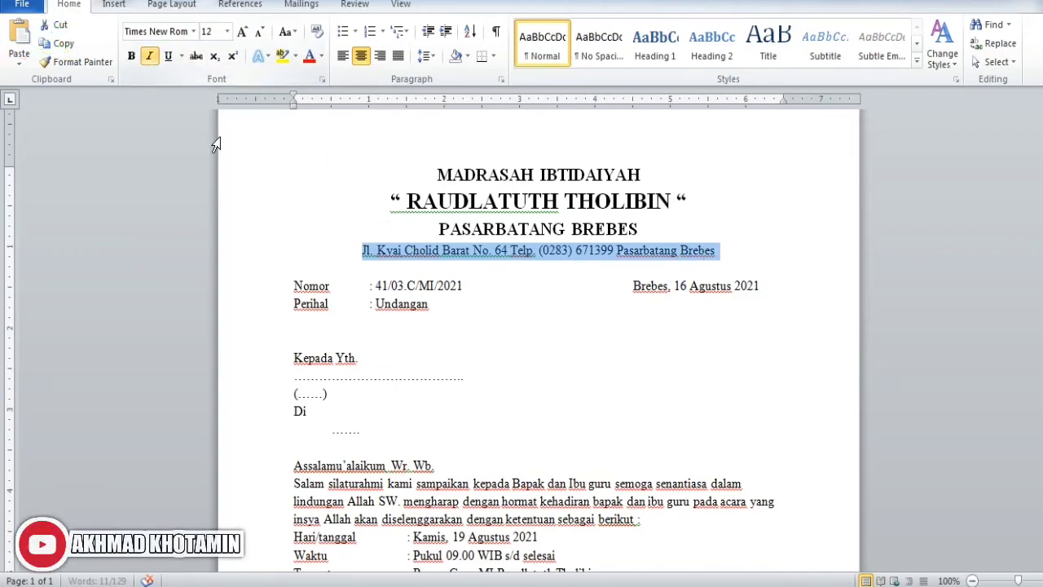
left_click(557, 287)
- Check the logo instructions in Notepad, and start inserting a picture from file in the Word letter
key("alt+Tab")
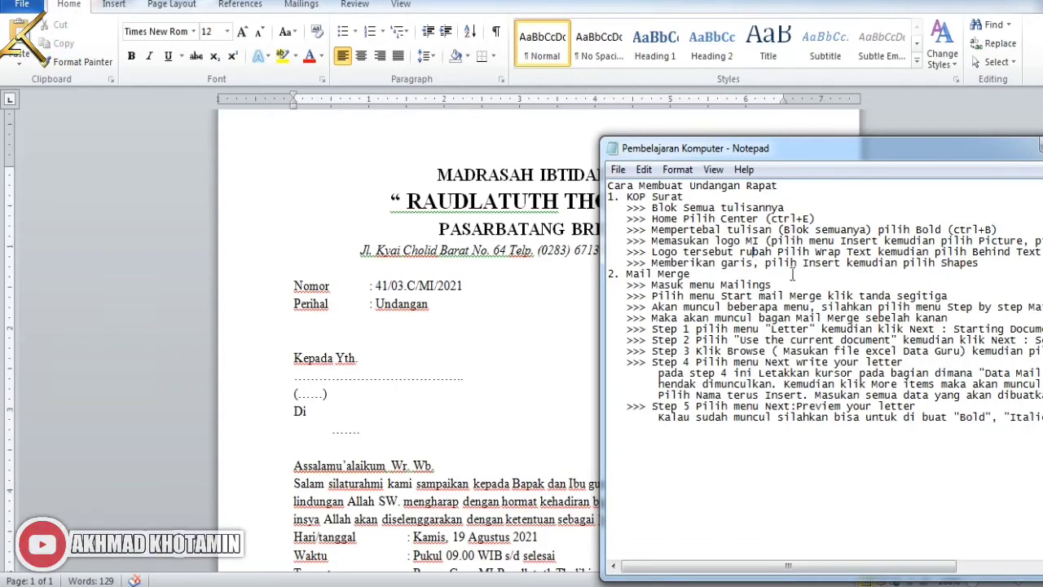
left_click_drag(907, 151, 826, 60)
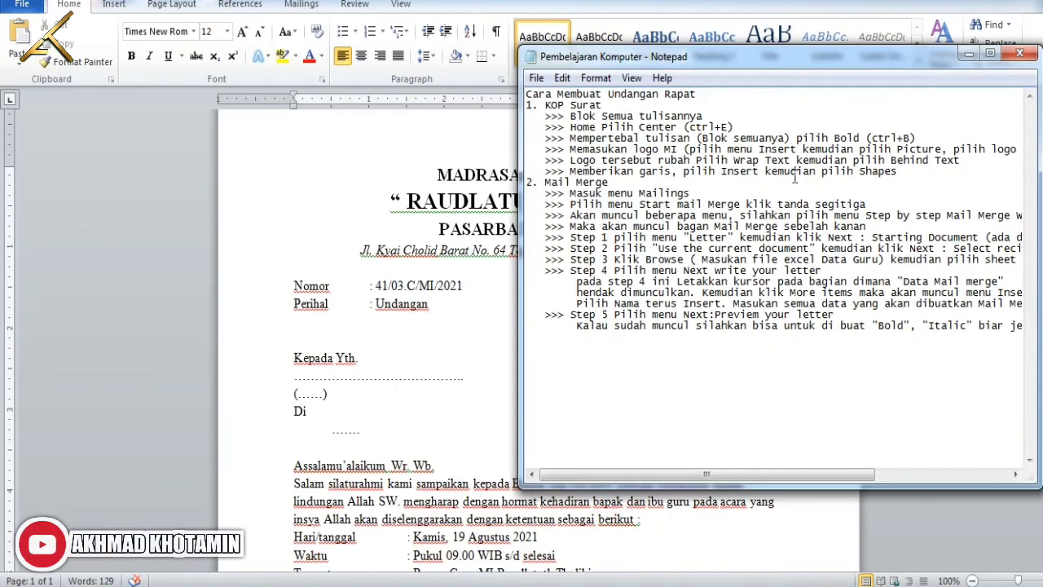
left_click(444, 224)
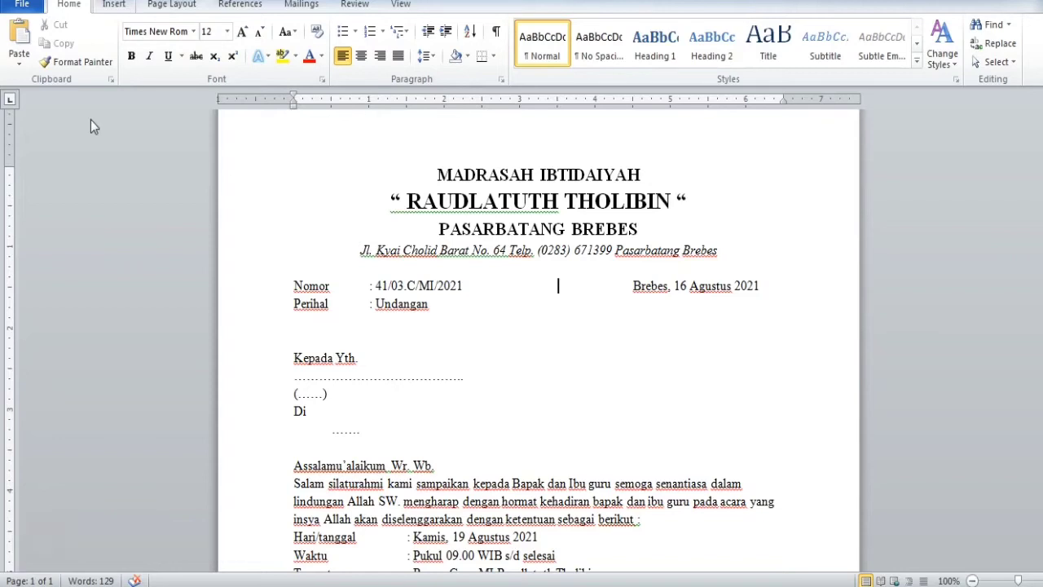
scroll(148, 39, "down", 1)
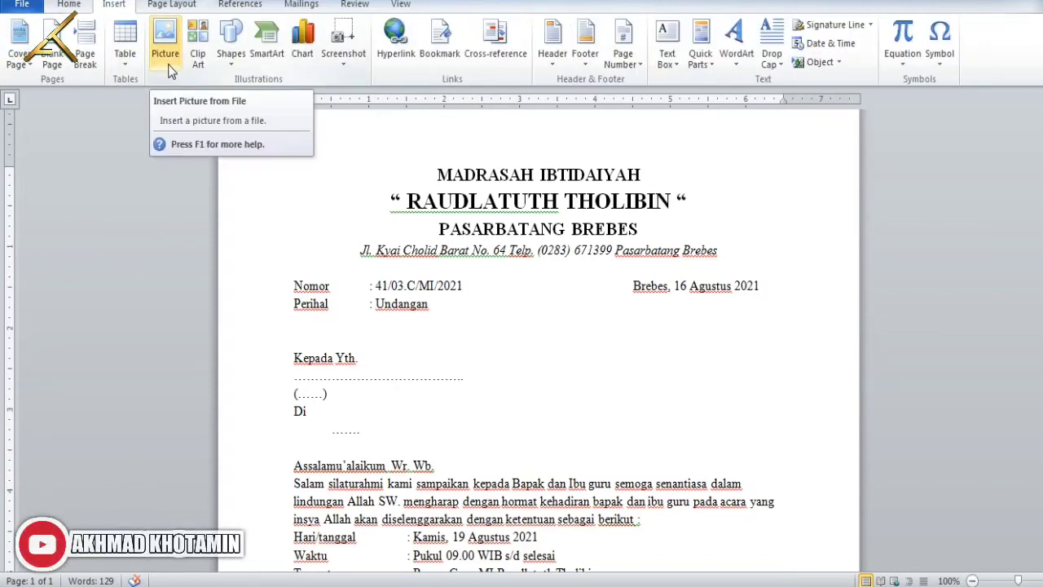
left_click(168, 64)
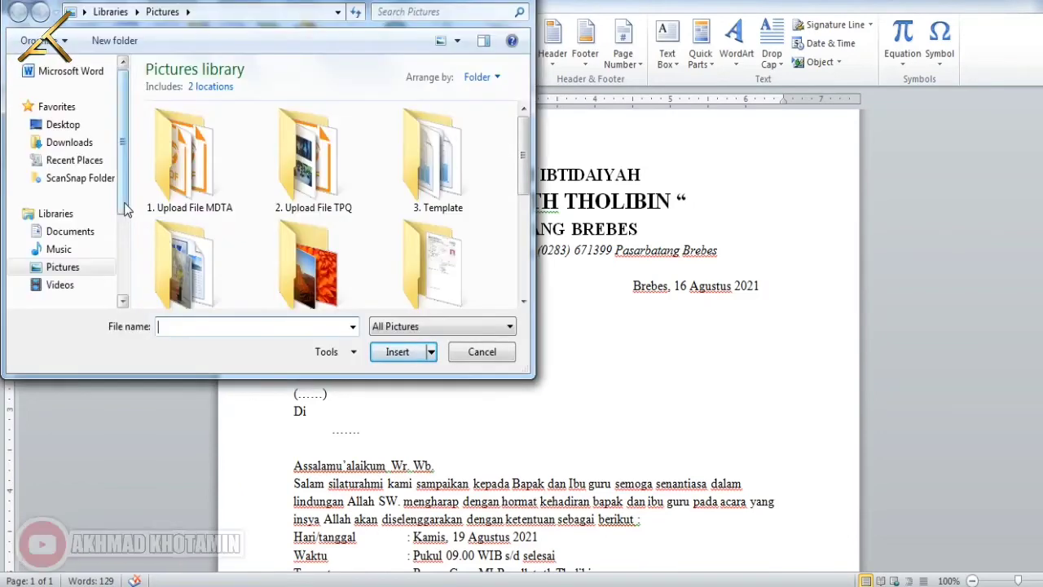
- Browse to the "9. LOGO" folder inside the personal folder on the Hiburan (E:) drive
left_click_drag(124, 208, 128, 291)
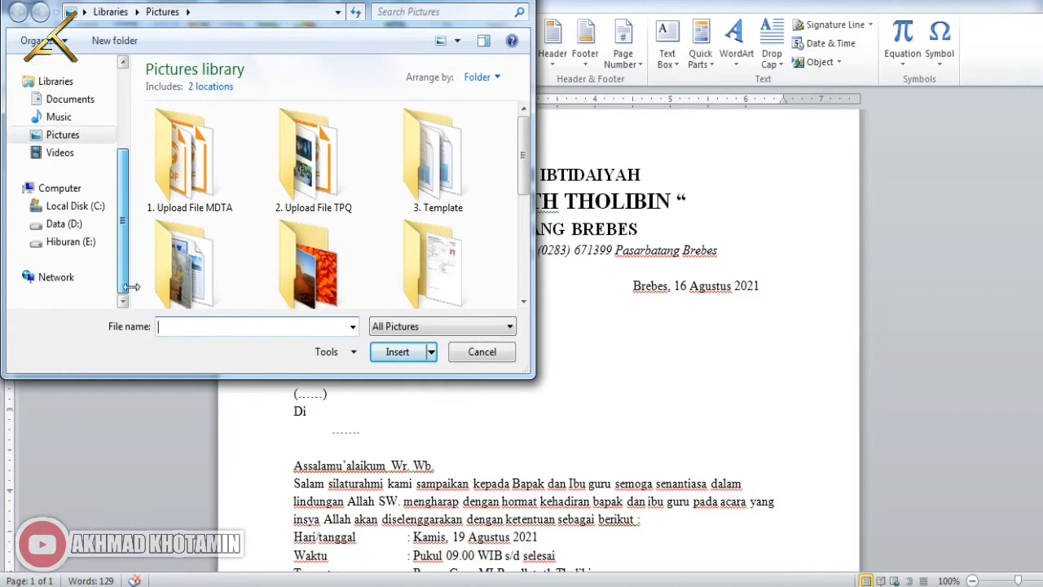
left_click(75, 242)
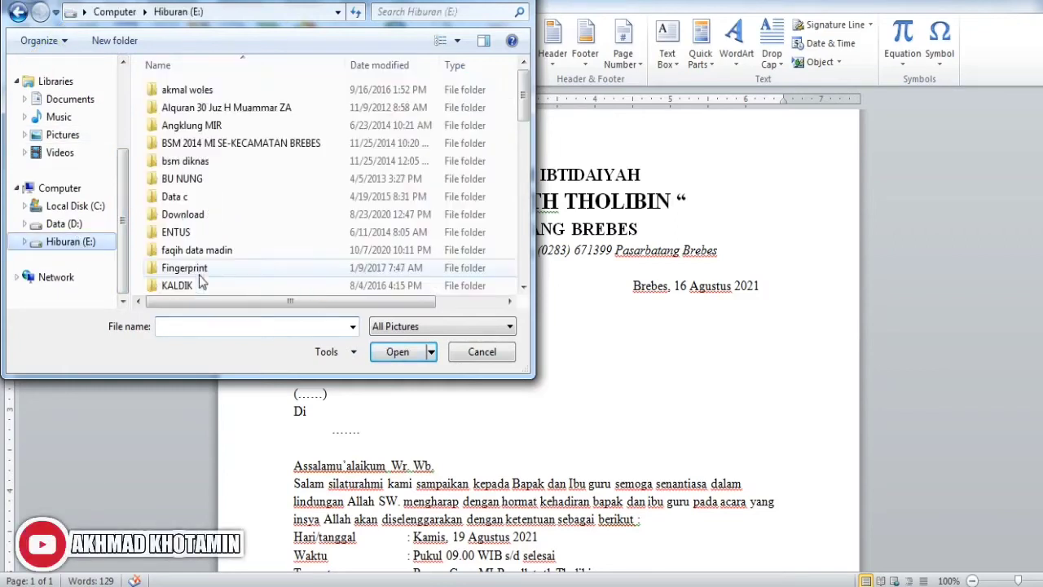
left_click(200, 285)
scroll(199, 280, "down", 2)
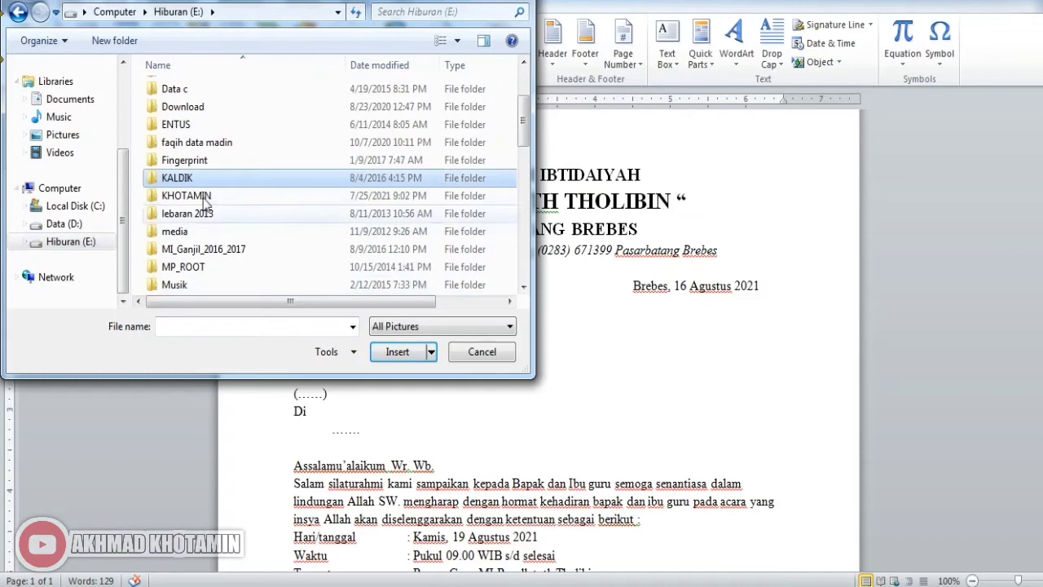
double_click(204, 196)
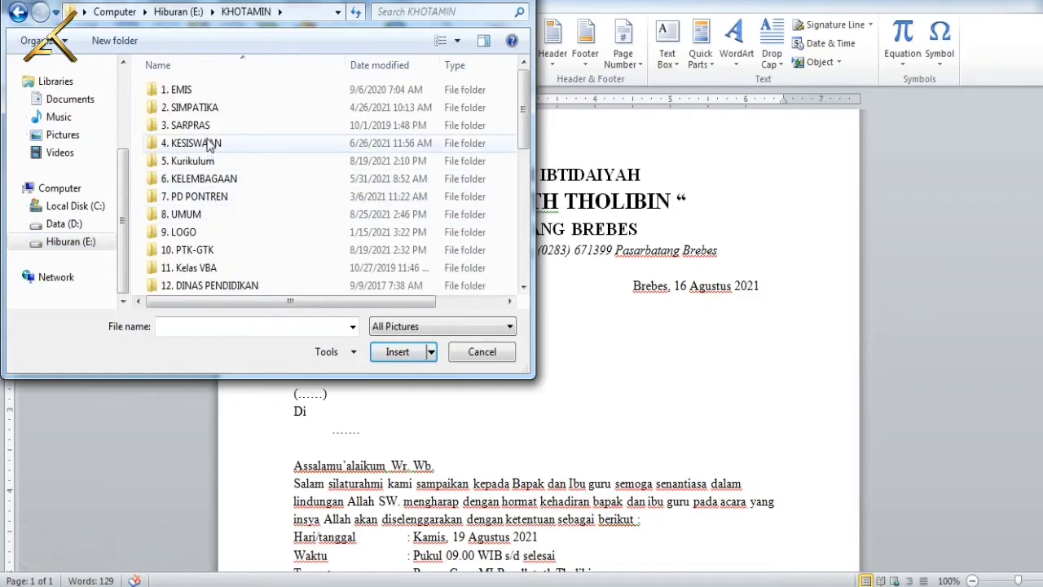
double_click(303, 233)
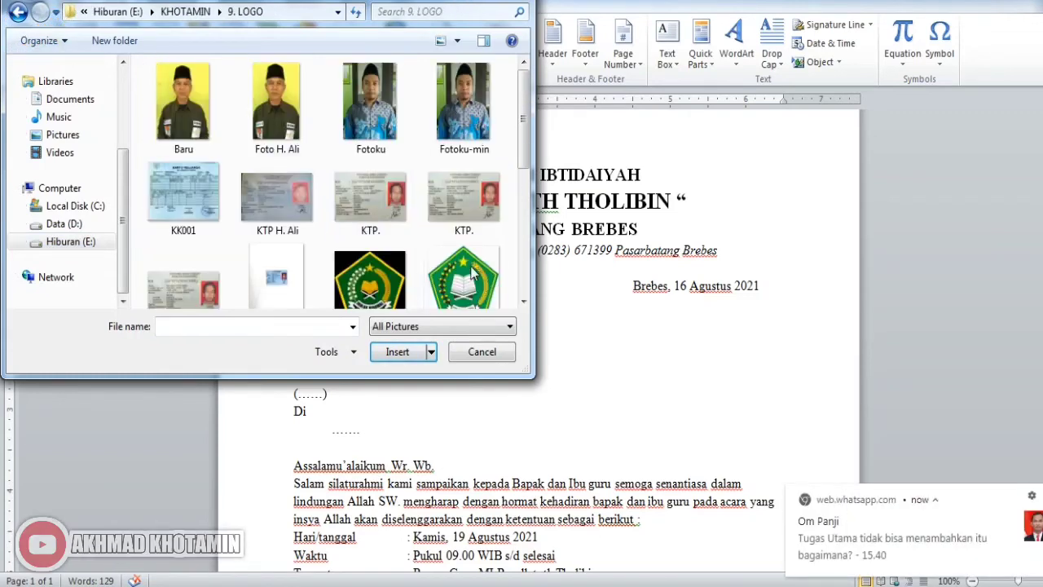
- Insert the first "Logo Madrasah" picture into the letter
left_click(473, 273)
scroll(216, 184, "down", 3)
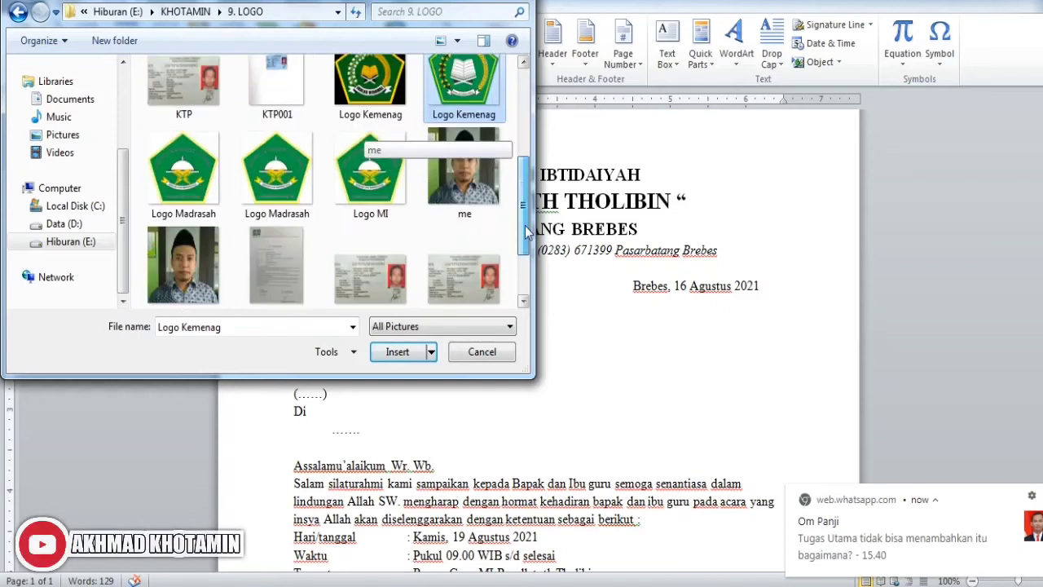
left_click(216, 183)
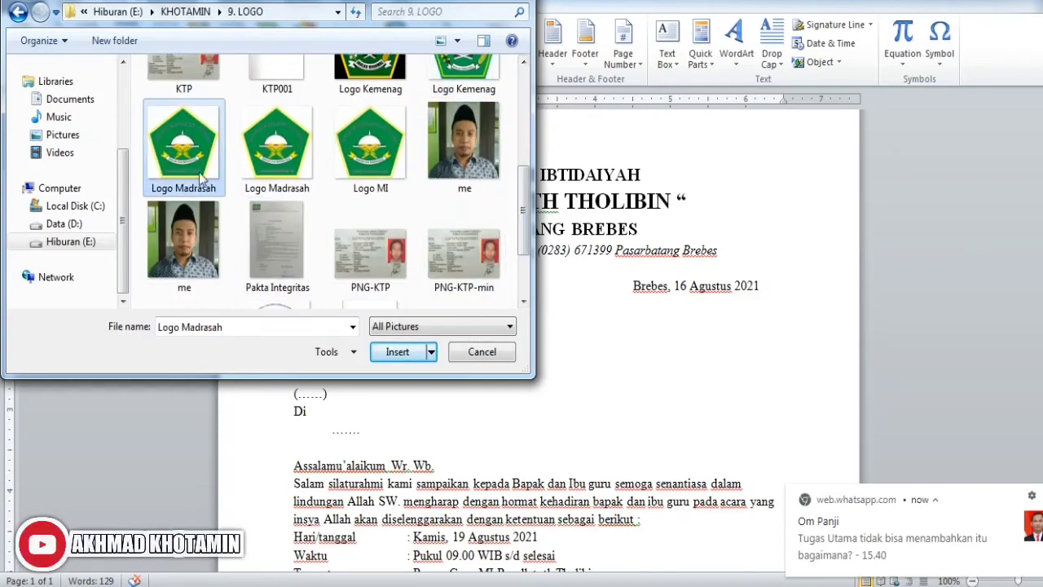
left_click(408, 352)
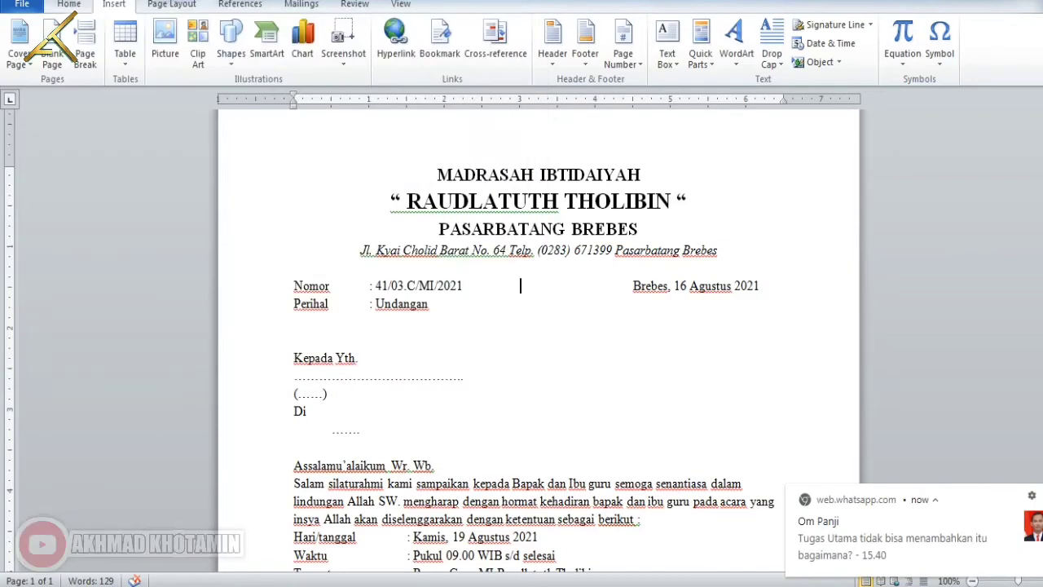
scroll(717, 419, "down", 1)
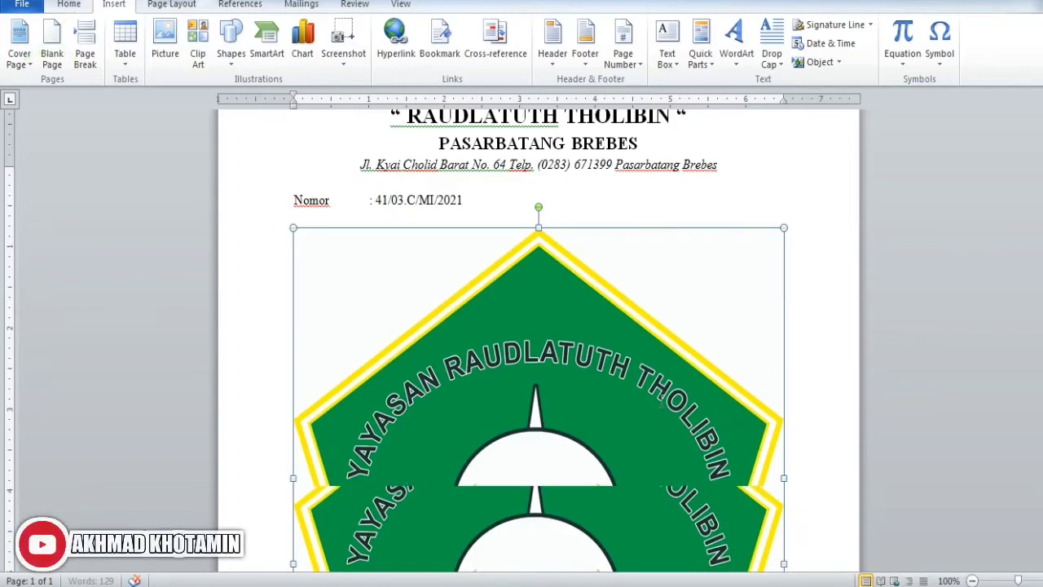
- Set the logo picture's text wrapping to Behind Text
double_click(622, 416)
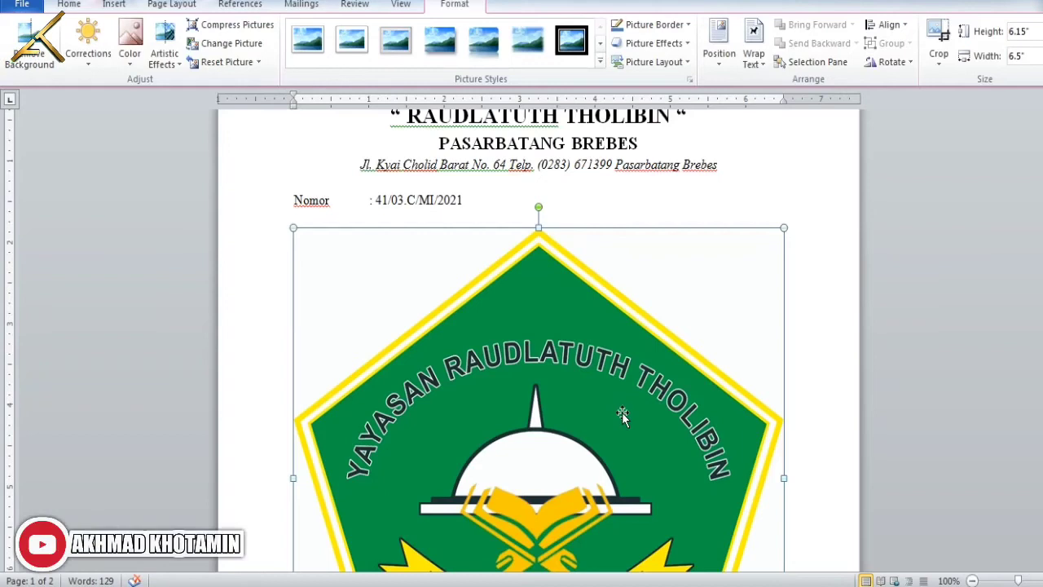
right_click(622, 416)
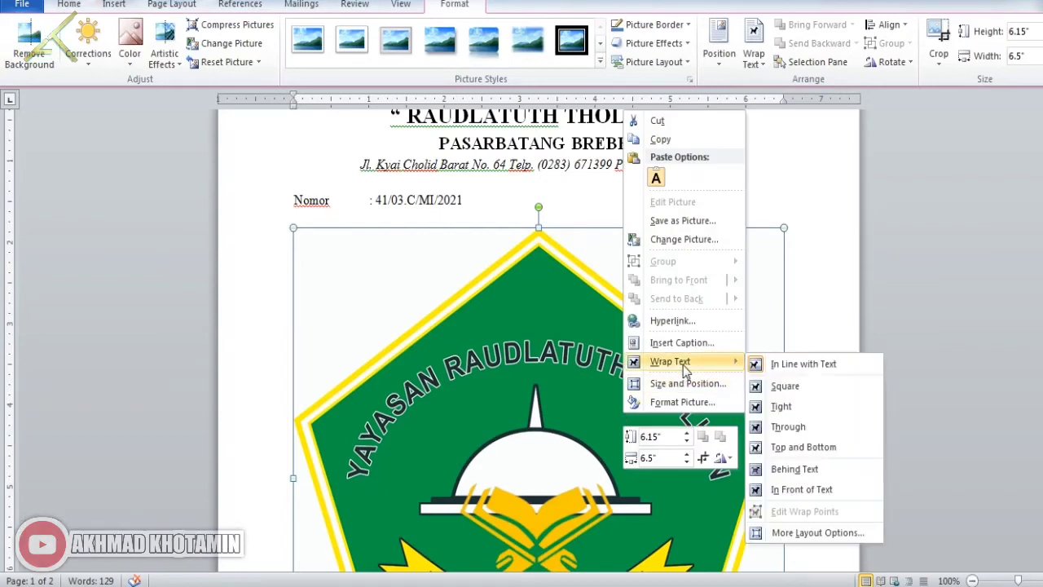
mouse_move(683, 365)
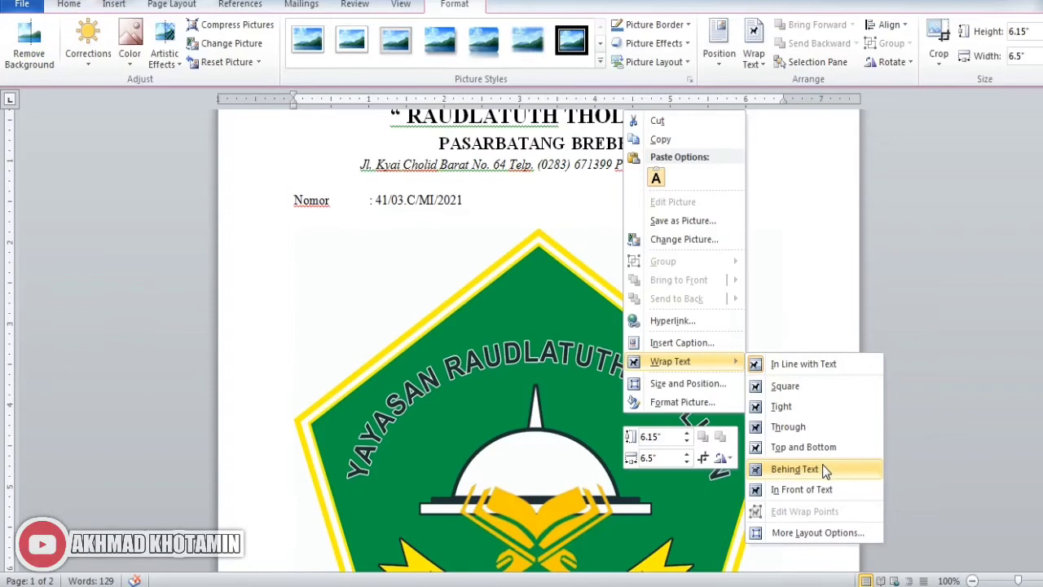
left_click(825, 470)
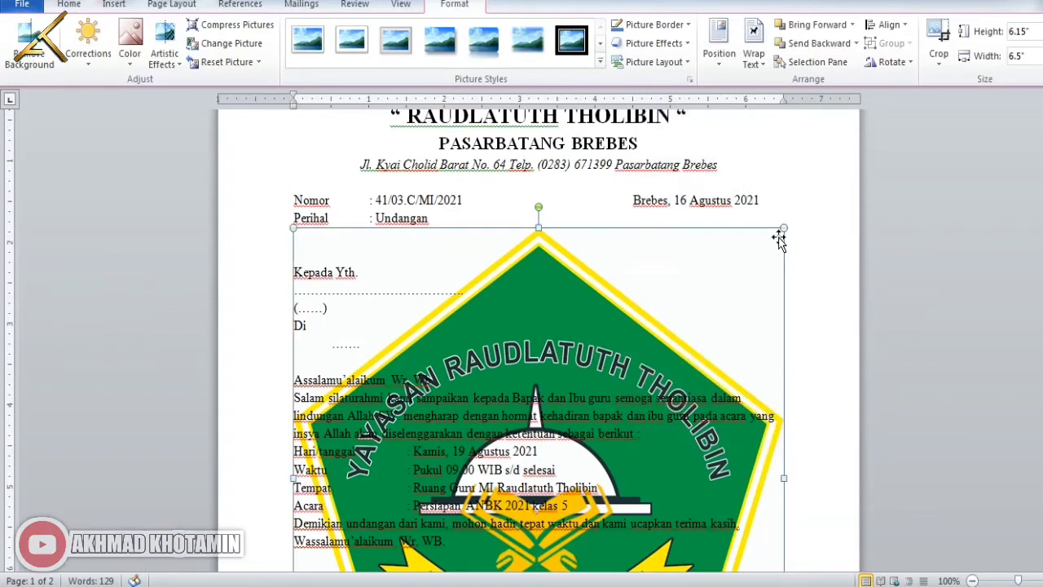
- Shrink the logo to about 1" high by 1.05" wide, and place it left of the letterhead lines
left_click_drag(784, 229, 575, 452)
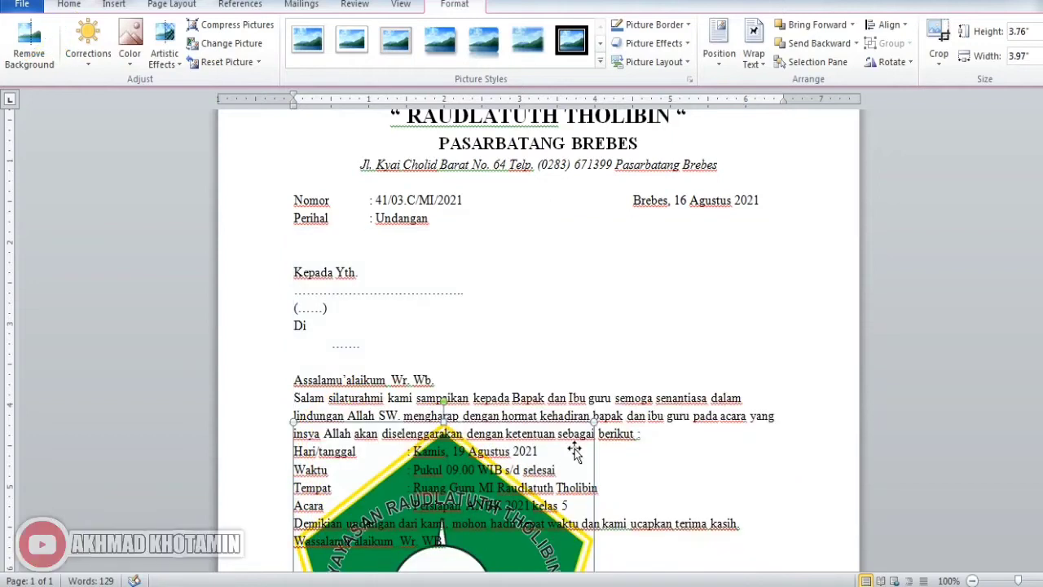
left_click_drag(614, 184, 614, 184)
left_click_drag(633, 454, 633, 458)
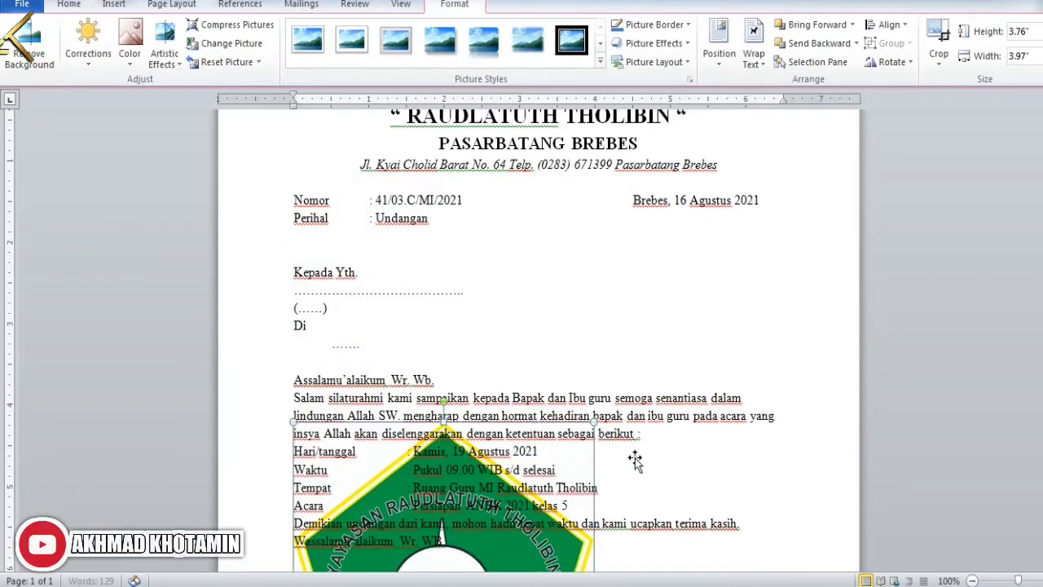
left_click_drag(460, 302, 438, 243)
scroll(434, 273, "up", 2)
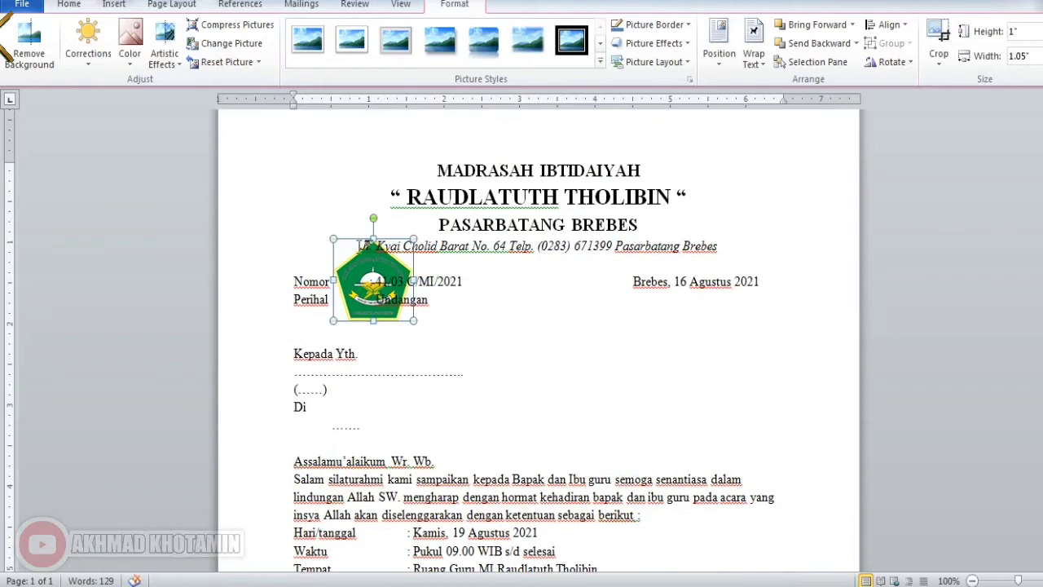
left_click_drag(349, 240, 305, 167)
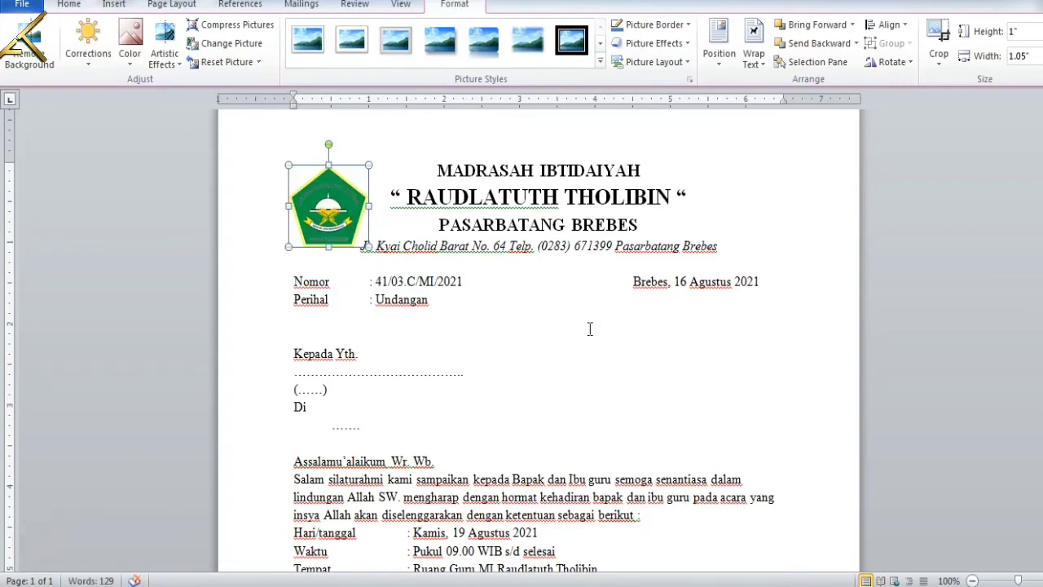
left_click(591, 327)
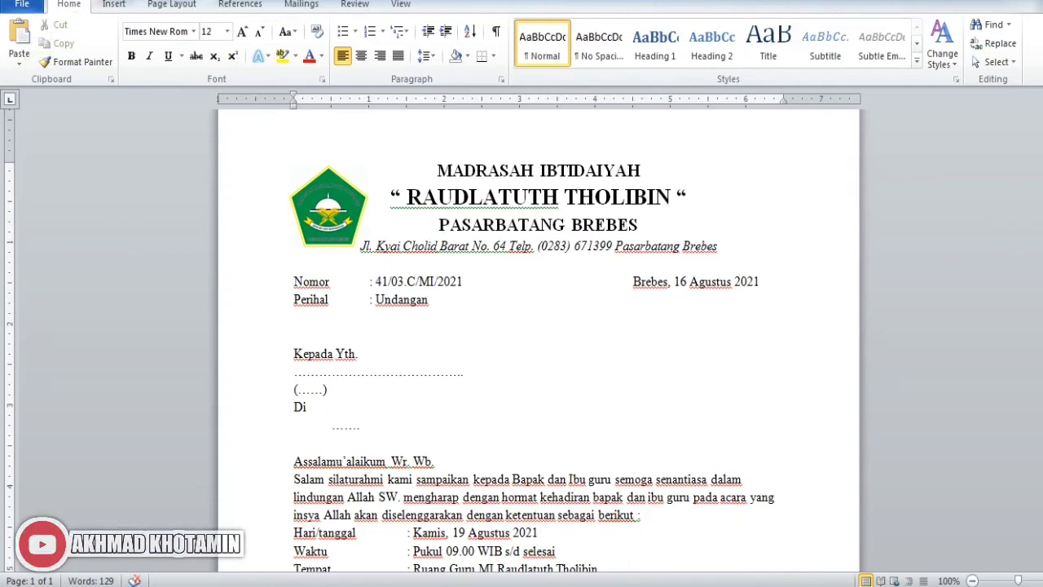
- Draw a horizontal line about 6.57" wide and 0" high below the letterhead's address, and apply the thickest black line style
key("alt+Tab")
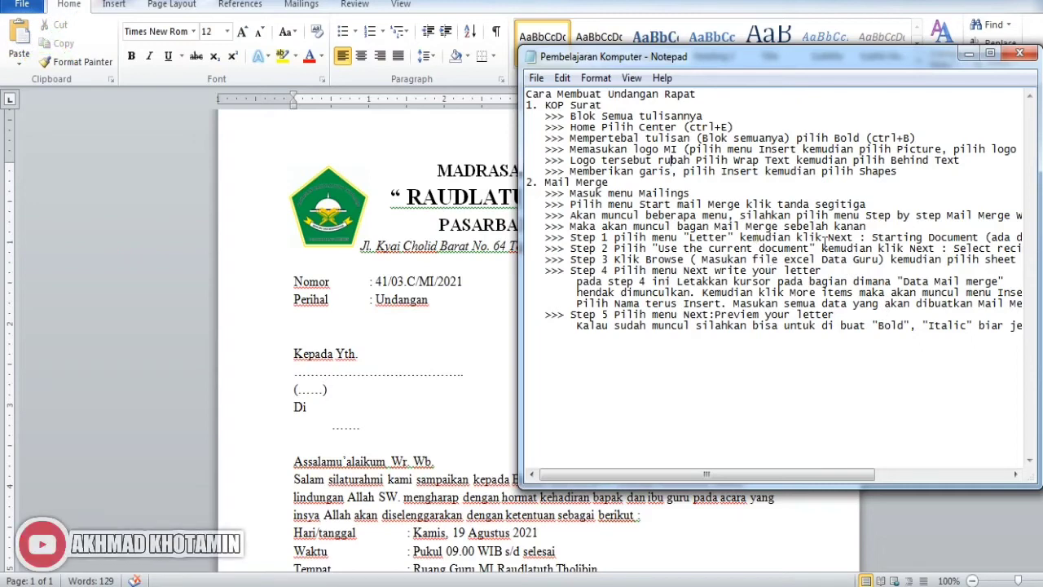
left_click(275, 225)
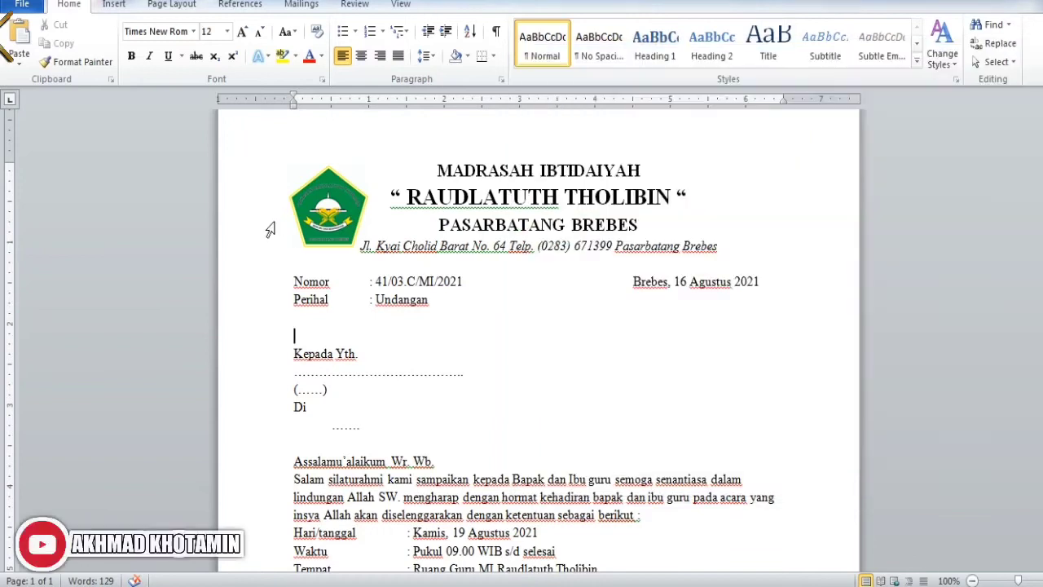
left_click(119, 7)
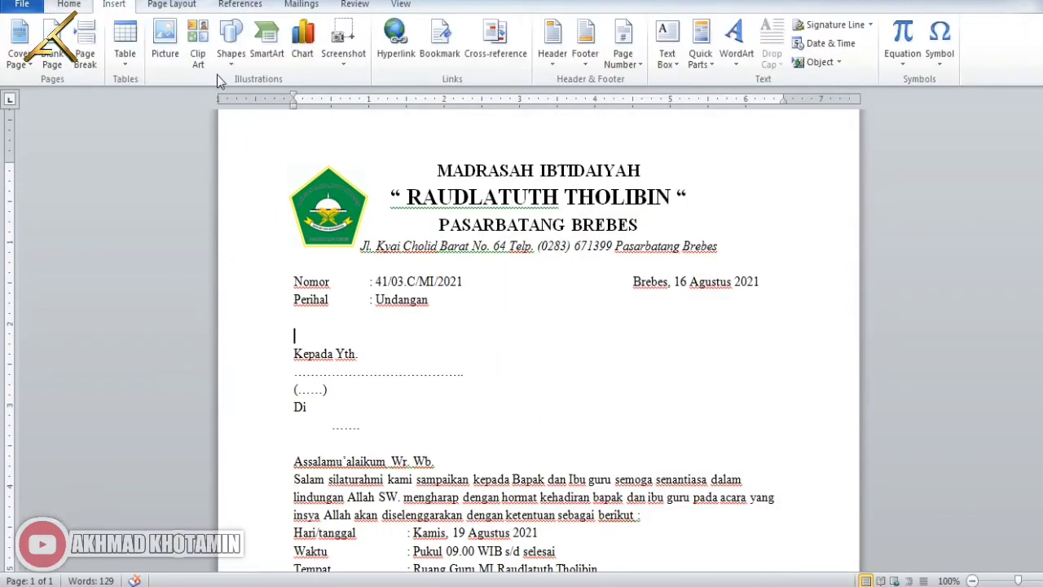
left_click(235, 61)
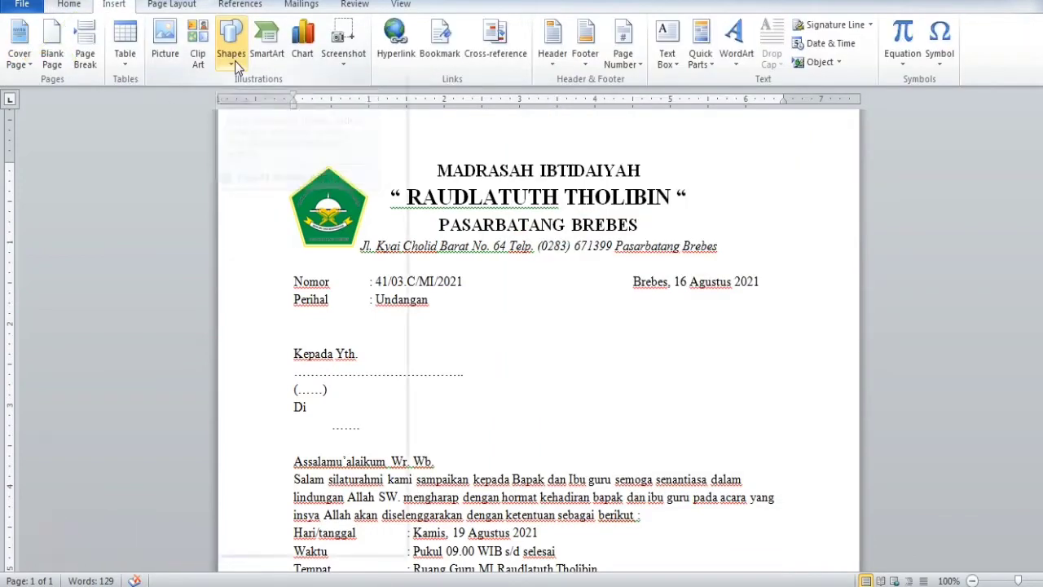
left_click(244, 100)
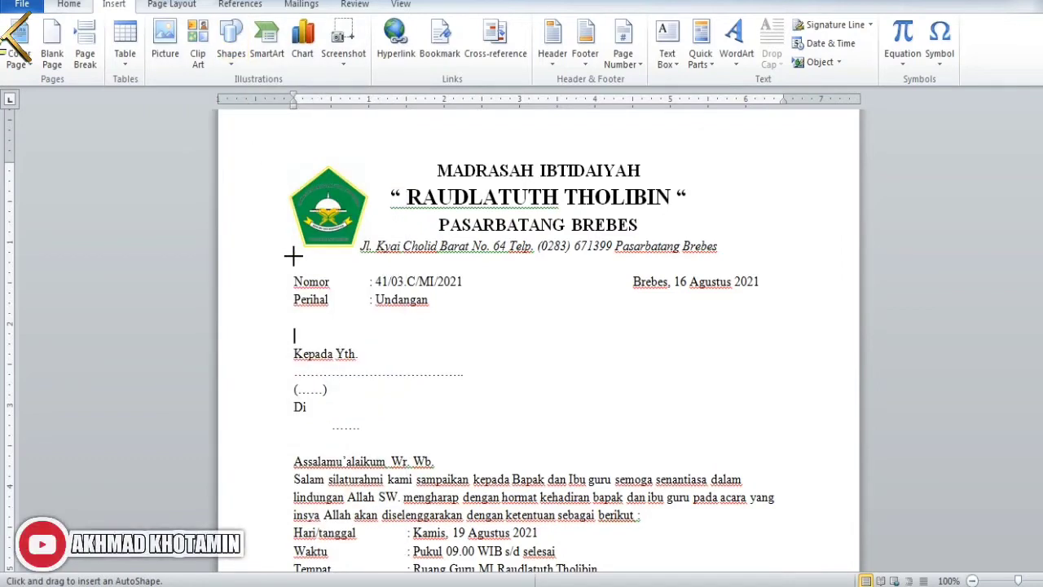
left_click_drag(293, 256, 658, 268)
mouse_move(655, 308)
left_mouse_down()
mouse_move(728, 259)
mouse_move(790, 257)
left_mouse_up()
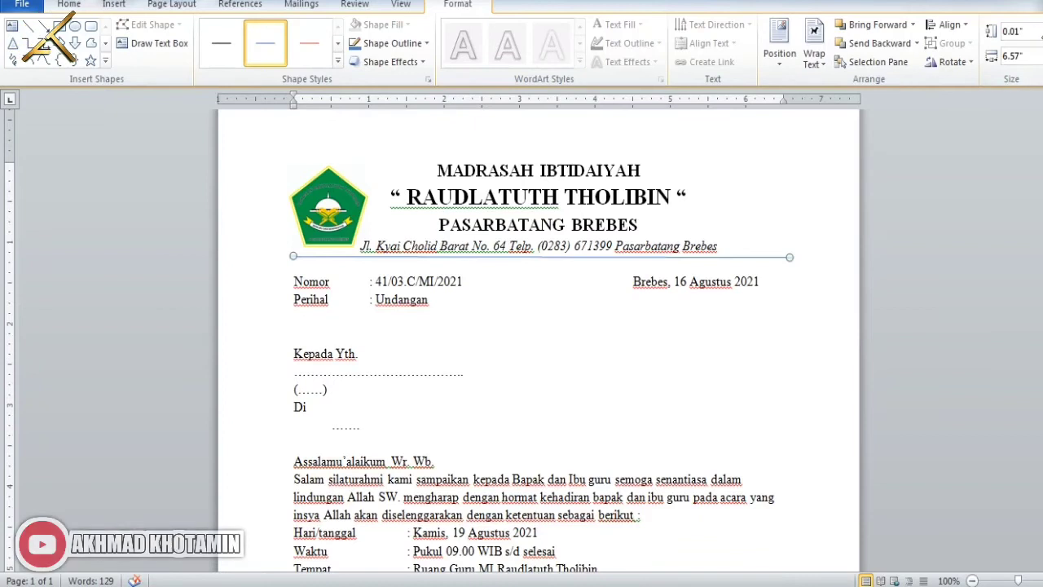
left_click(1042, 35)
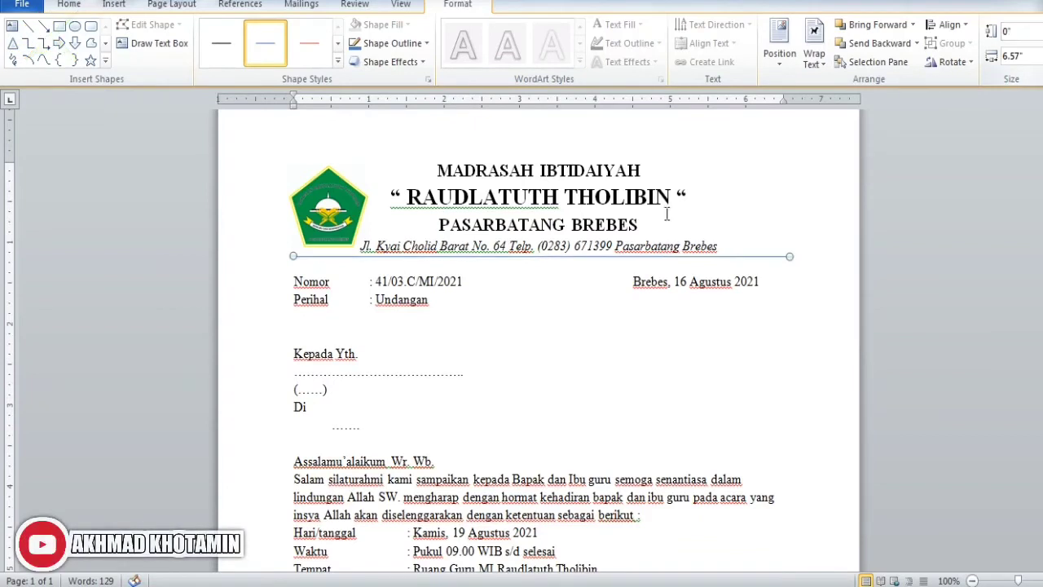
left_click(337, 62)
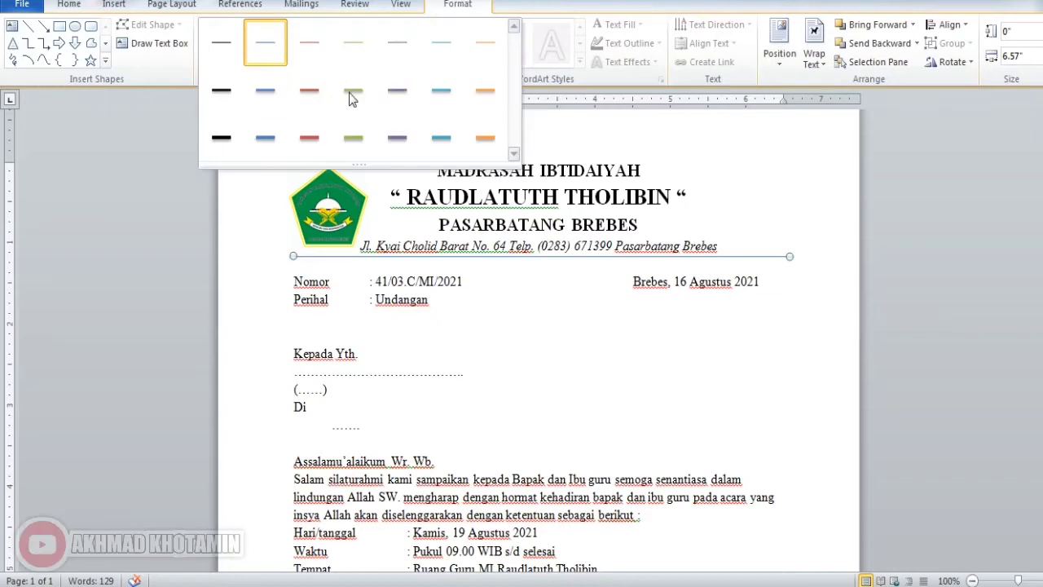
left_click(221, 140)
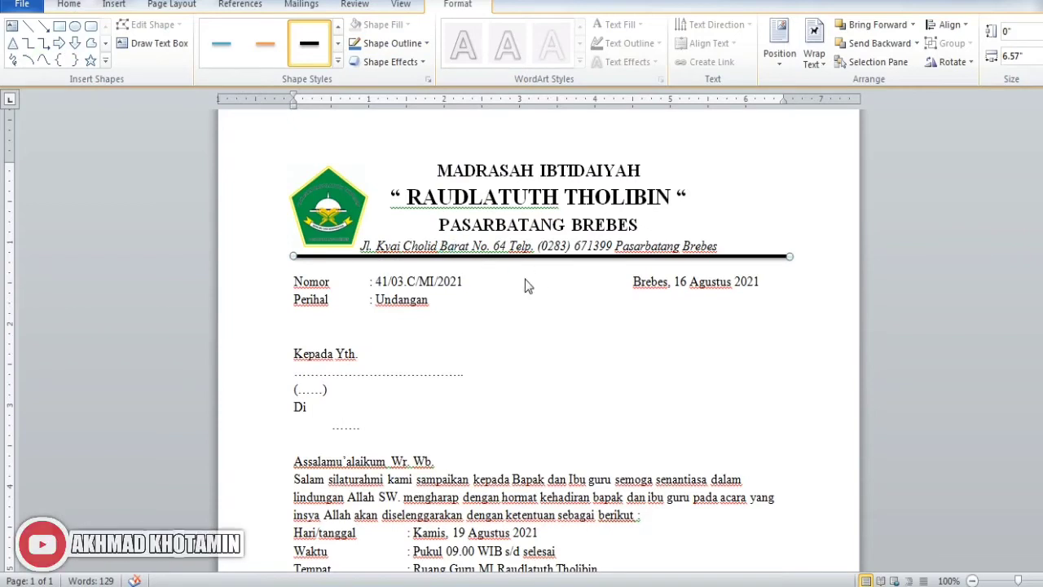
- Duplicate the thick line, place the copy directly beneath it, and apply the Subtle Line - Dark 1 style to the copy
key("ctrl+d")
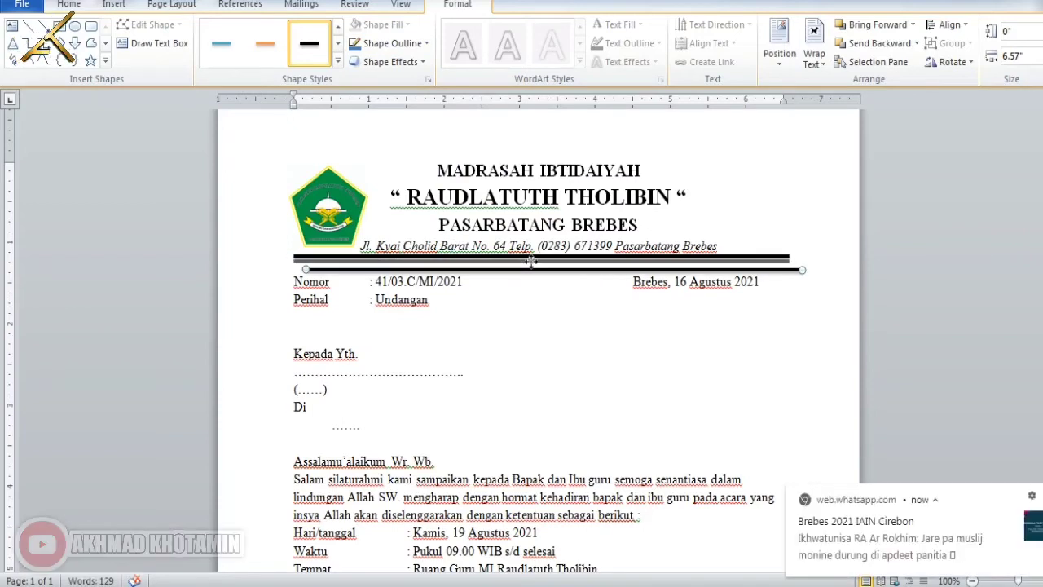
mouse_move(531, 261)
left_mouse_down()
mouse_move(508, 253)
mouse_move(519, 253)
left_mouse_up()
left_click(337, 61)
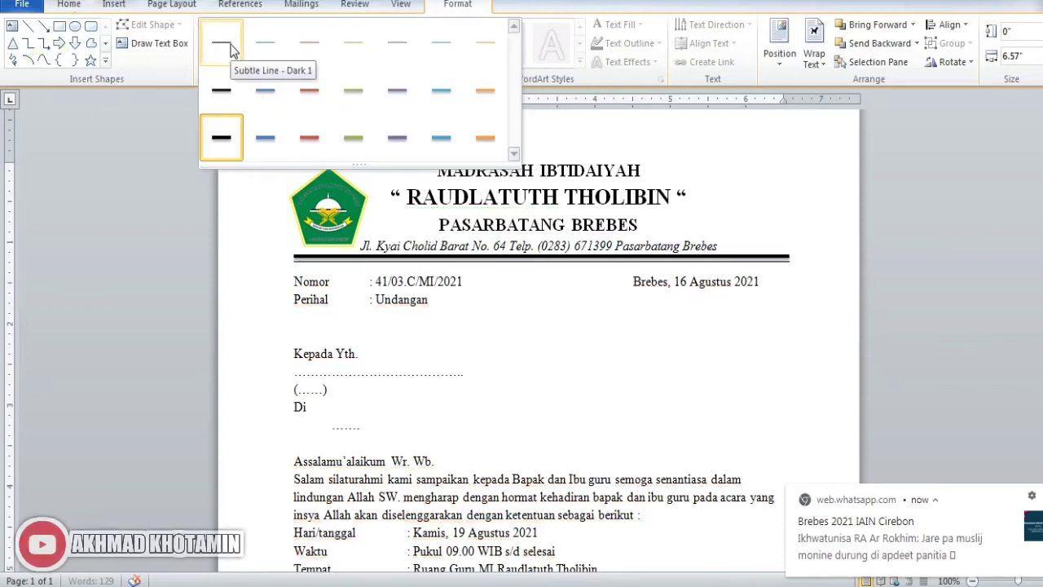
left_click(233, 50)
left_click(677, 378)
left_click(689, 325)
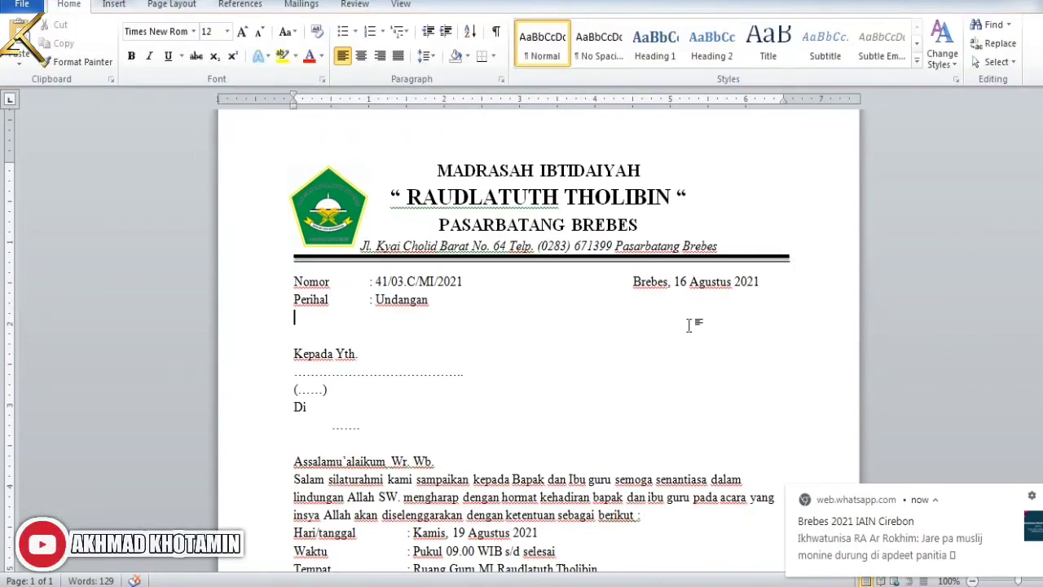
- Nudge the thin line and the thick line slightly downward, leaving a narrow gap between them below the address
left_click(706, 259)
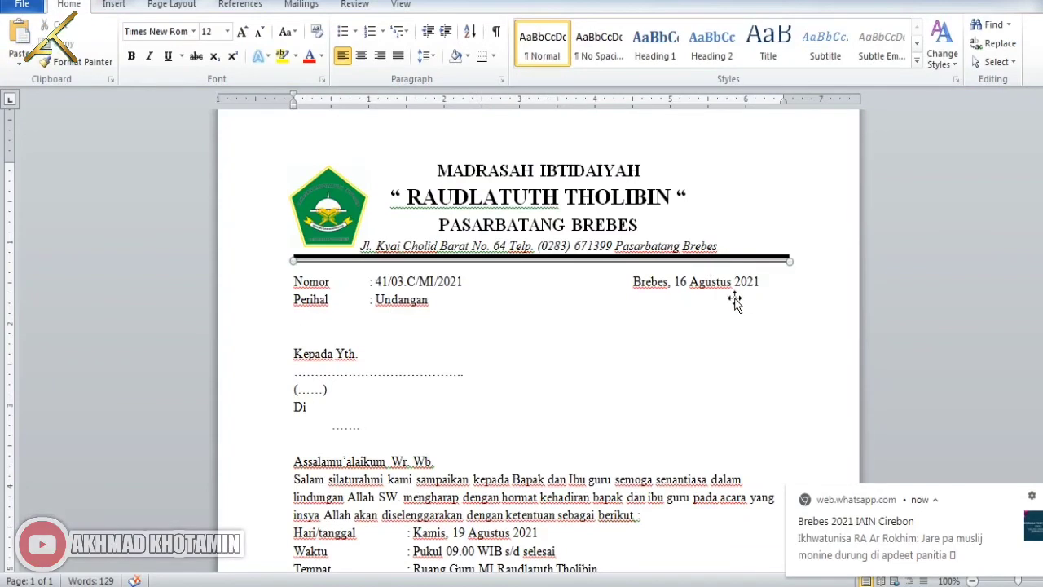
key("Down")
key("Down")
key("Down")
key("Down")
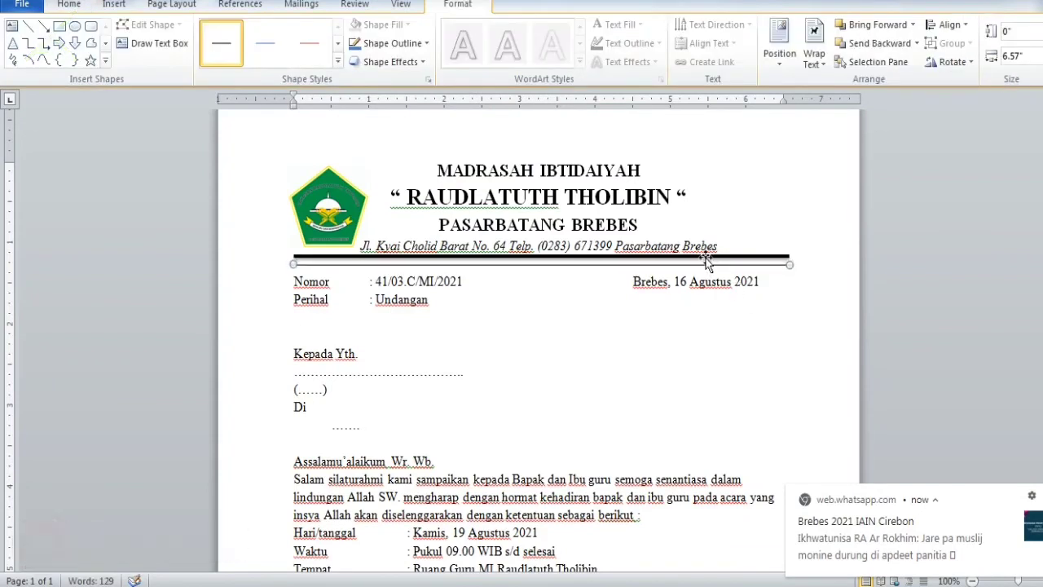
left_click(706, 259)
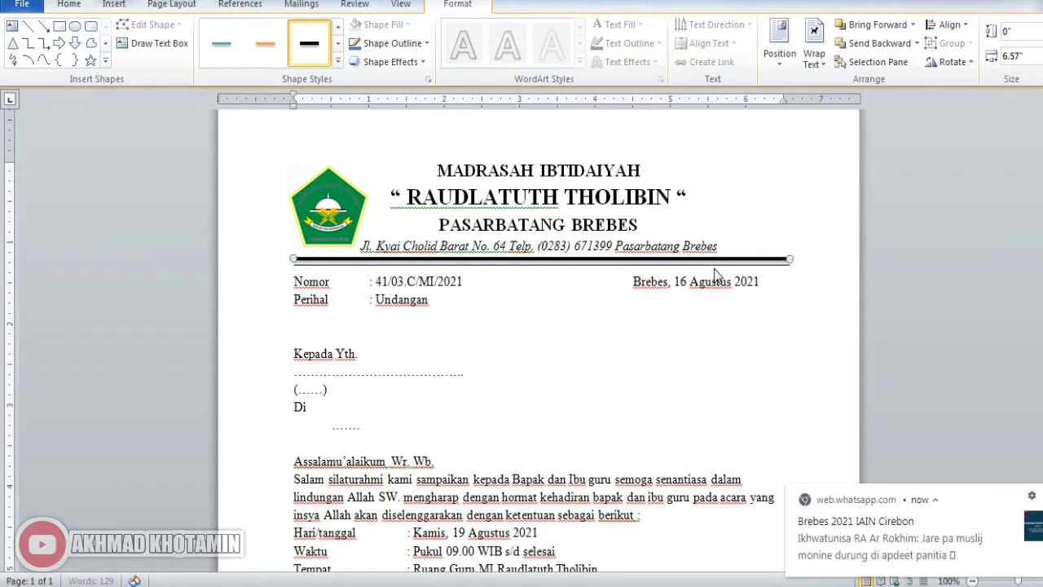
key("Down")
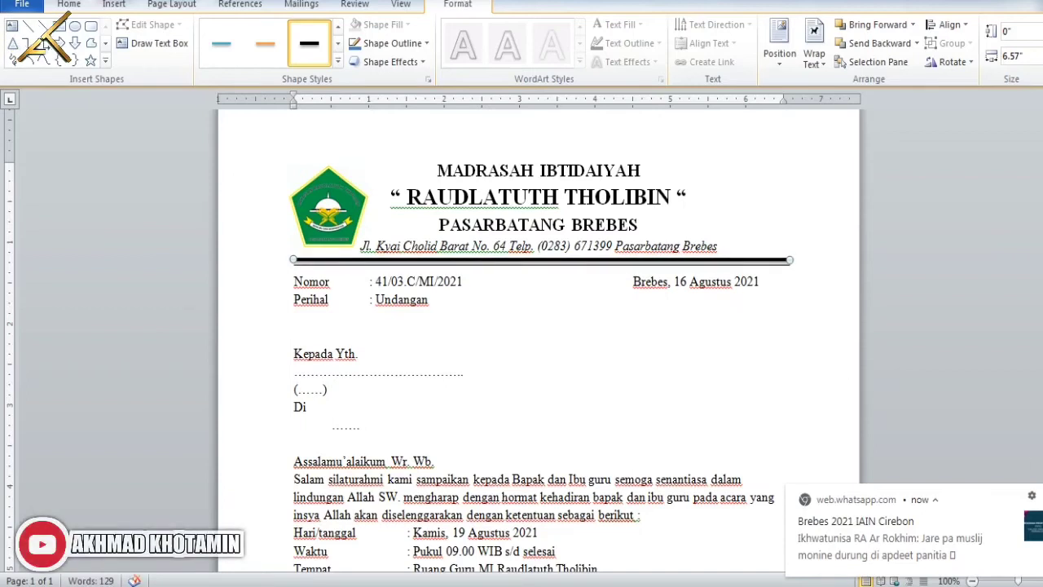
- Indent the first line of each of the four letterhead lines by one tab, shifting the text away from the logo
left_click(408, 168)
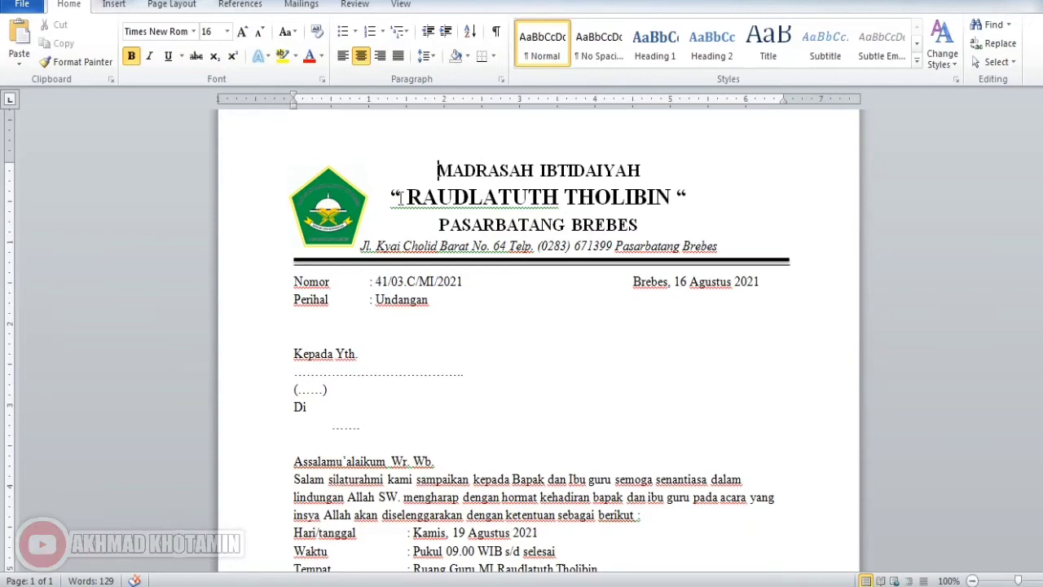
key("Tab")
key("Tab")
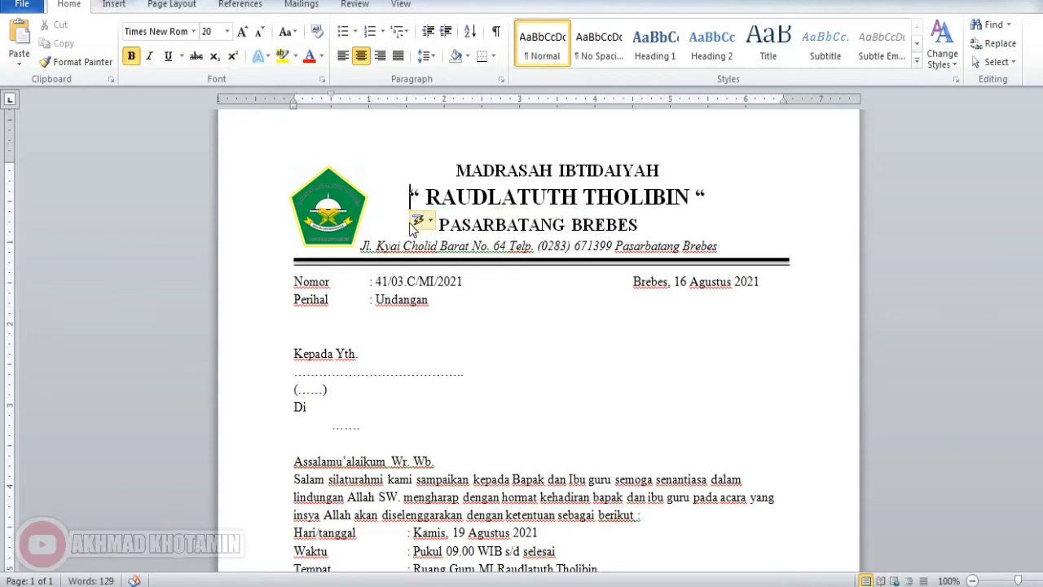
key("Down")
key("Tab")
key("Down")
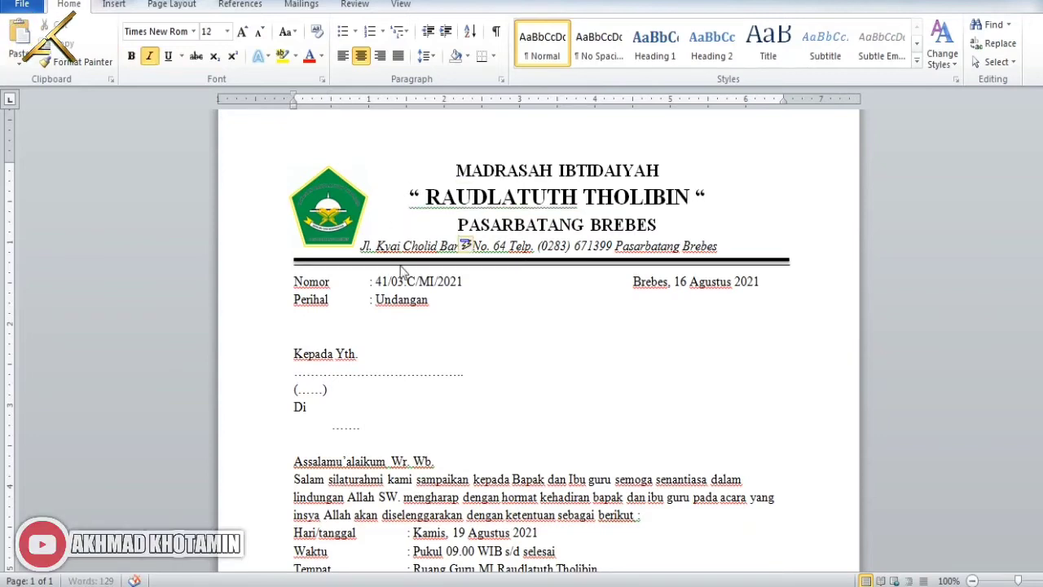
key("Tab")
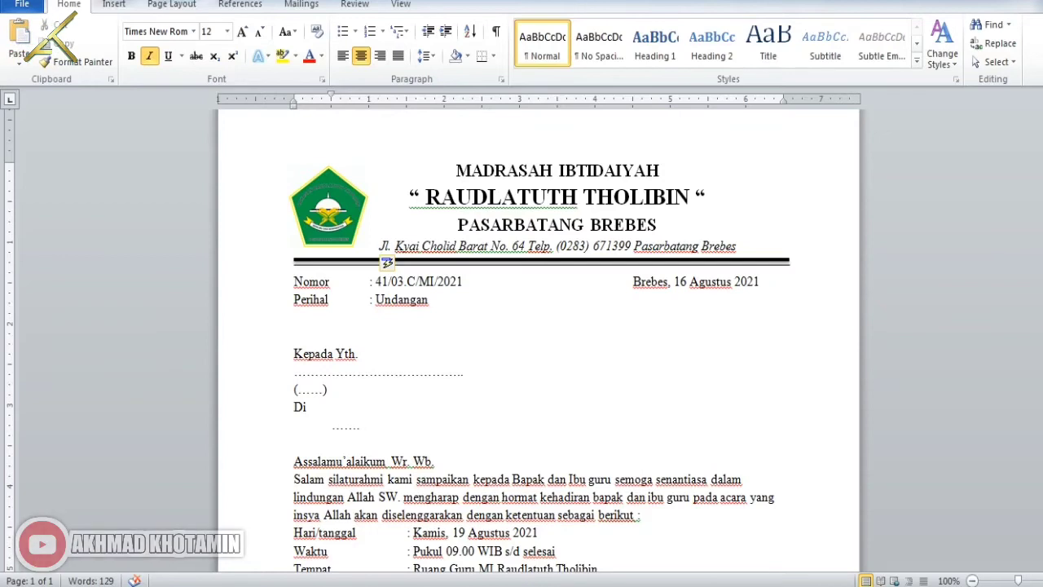
- Check the Notepad instructions, and make the word "Undangan" on the Perihal line bold and underlined
left_click(468, 585)
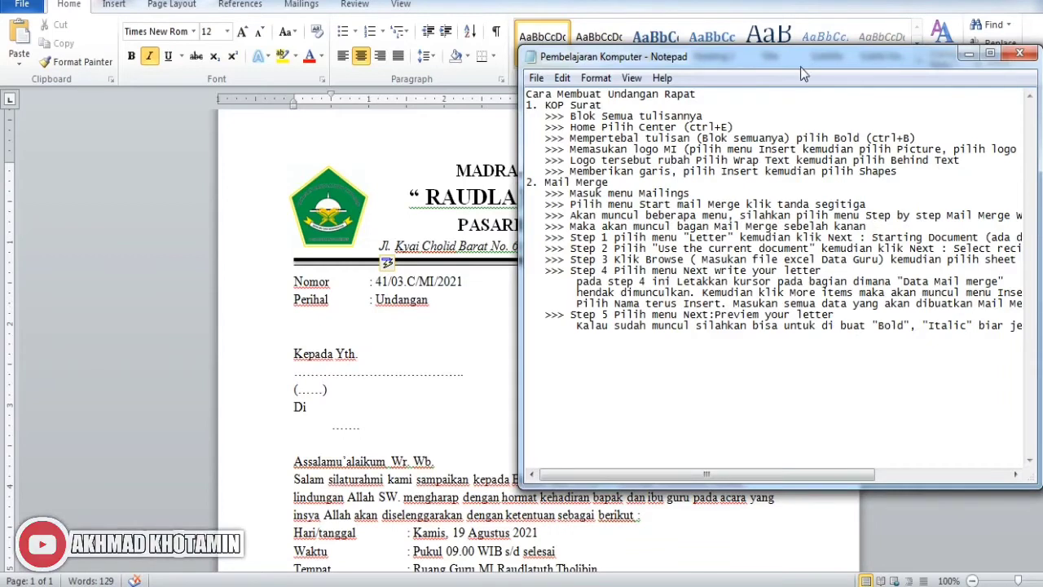
left_click(417, 338)
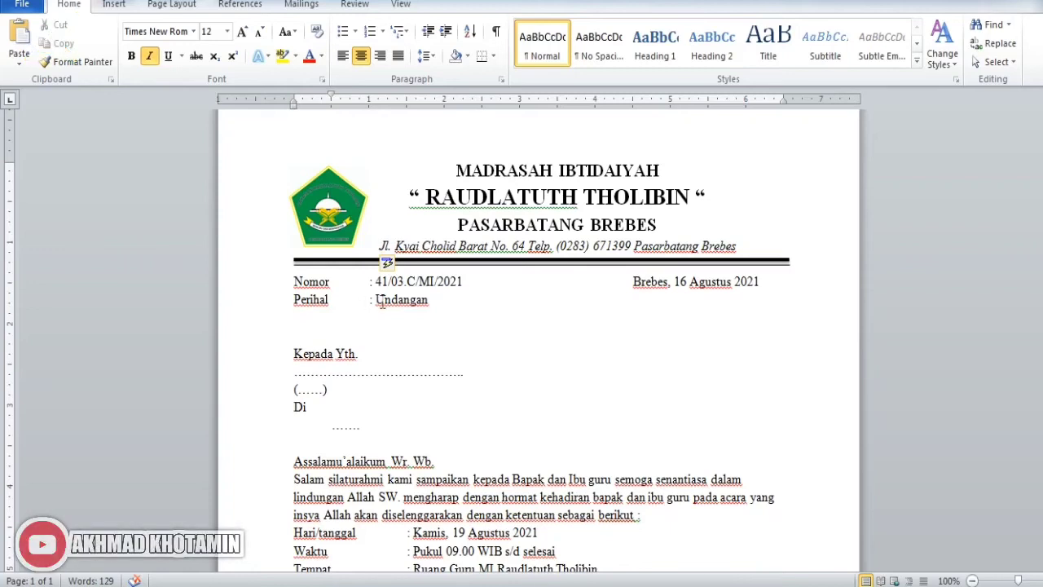
left_click_drag(378, 301, 422, 304)
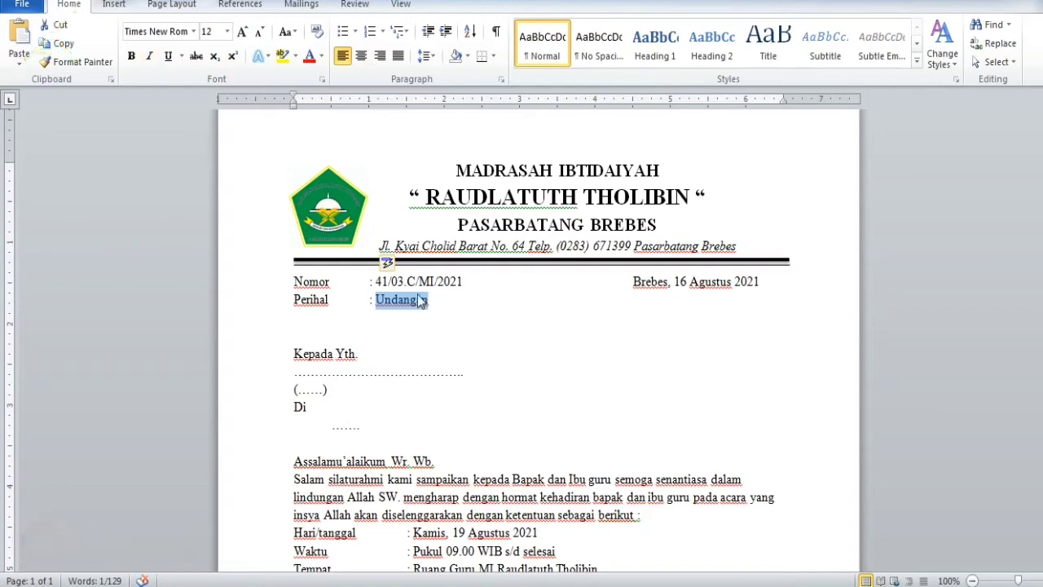
left_click(132, 57)
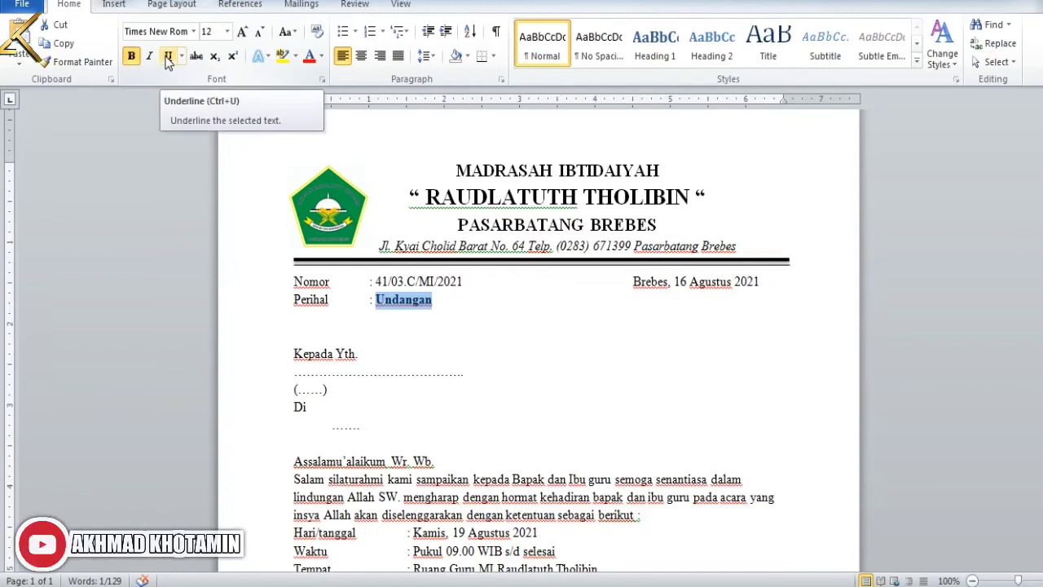
left_click(167, 58)
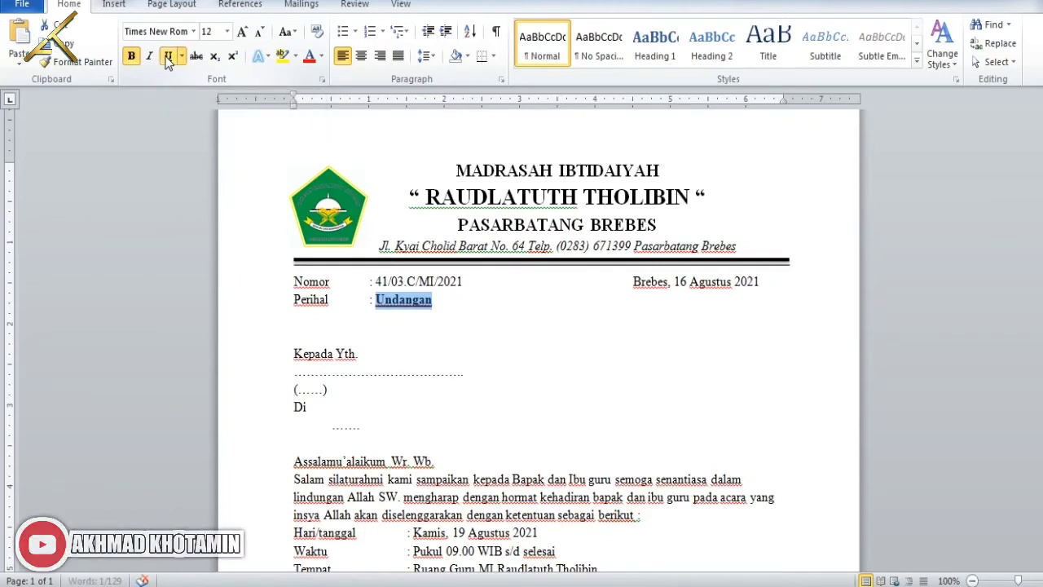
left_click(461, 333)
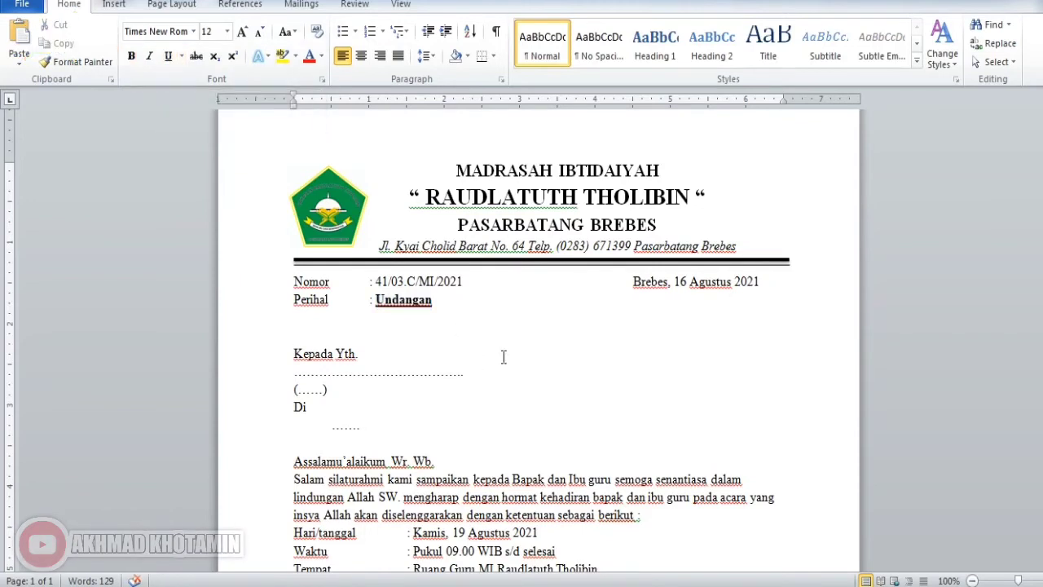
- Justify the letter body from "Salam silaturahmi" through "Wassalamu'alaikum Wr. WB."
scroll(504, 357, "down", 3)
scroll(495, 345, "down", 2)
scroll(495, 345, "up", 2)
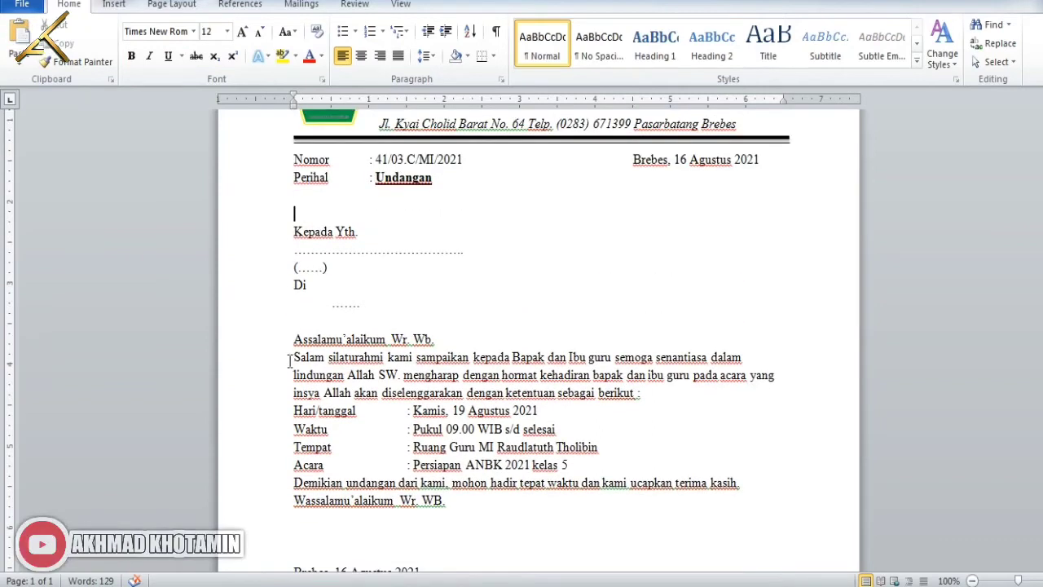
left_click_drag(263, 361, 247, 509)
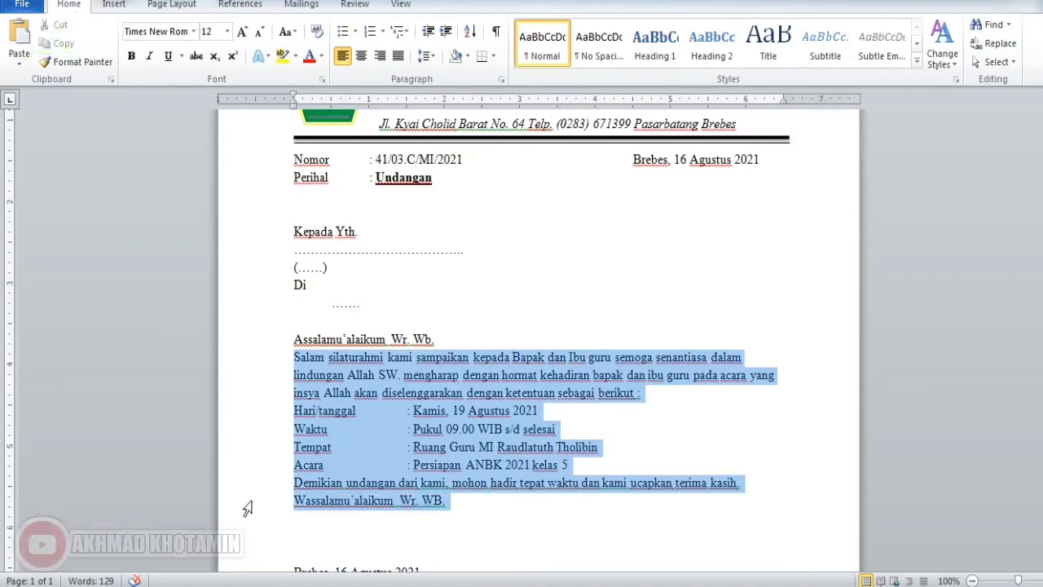
left_click(398, 59)
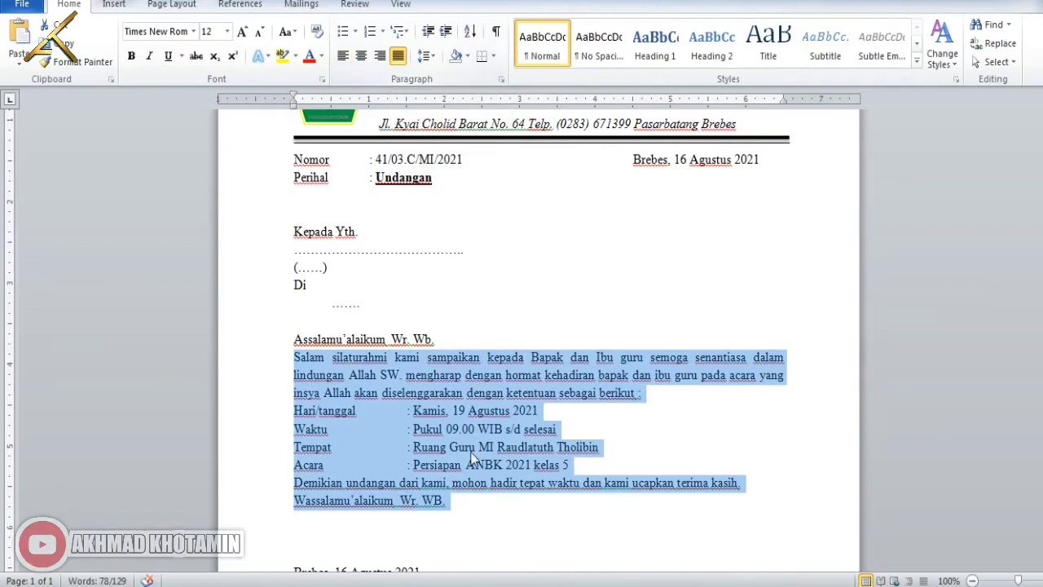
left_click(326, 376)
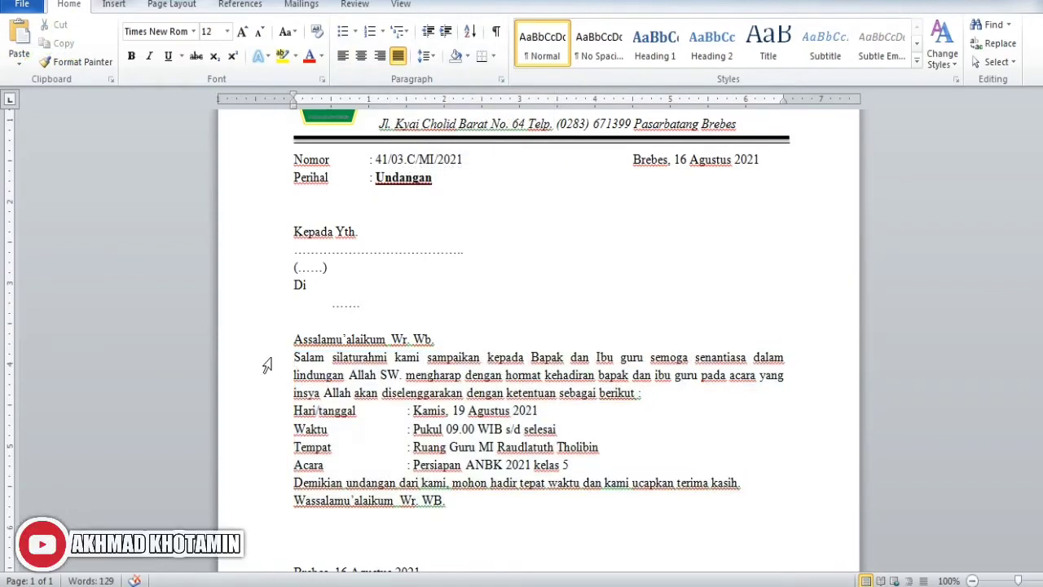
- Set the line spacing to 1.5 for the letter body from "Assalamu'alaikum Wr. Wb." through "Wassalamu'alaikum Wr. WB."
left_click_drag(262, 349, 250, 503)
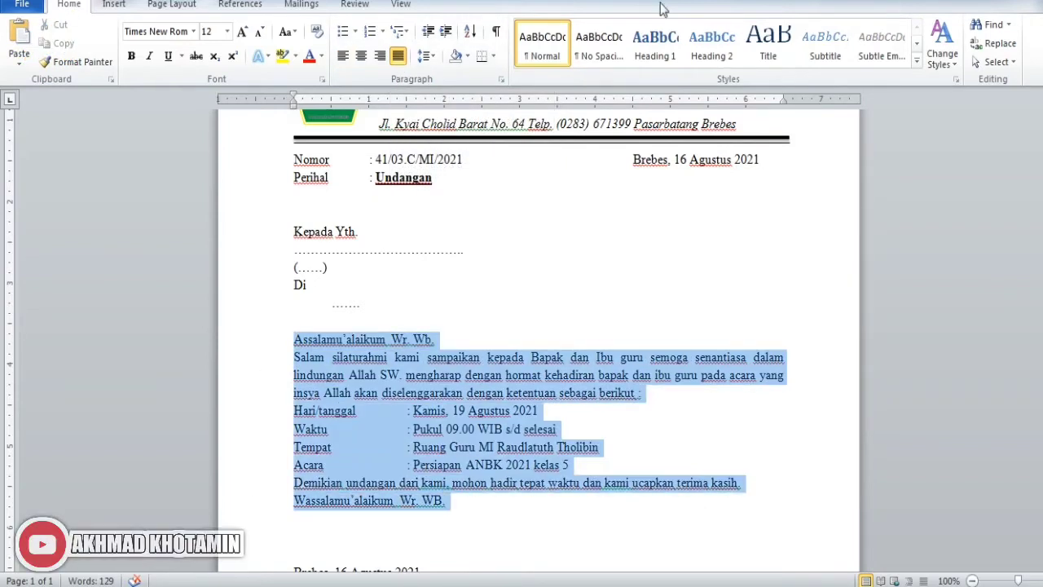
left_click(426, 55)
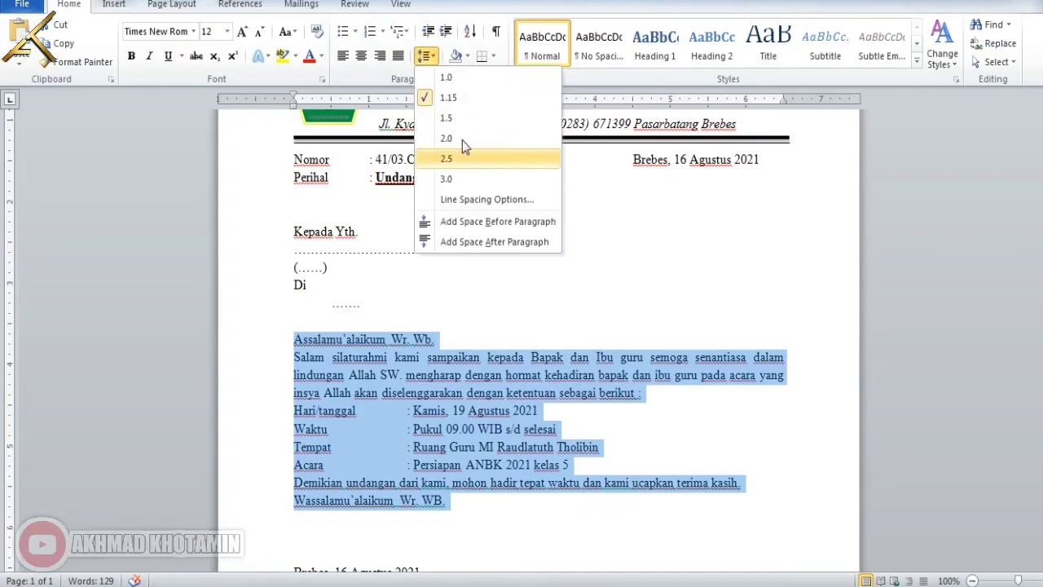
left_click(473, 119)
left_click(522, 365)
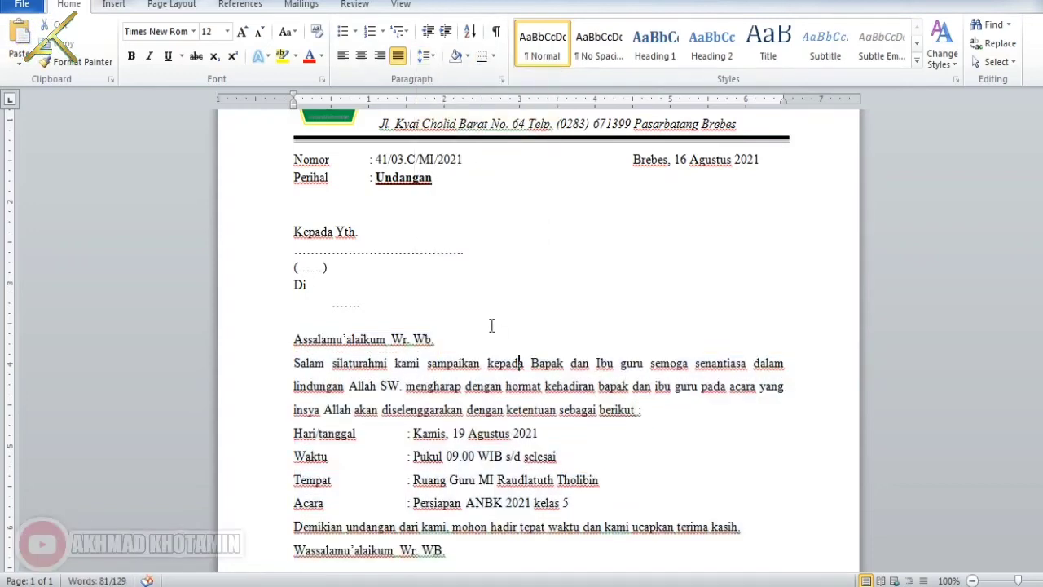
scroll(492, 327, "down", 5)
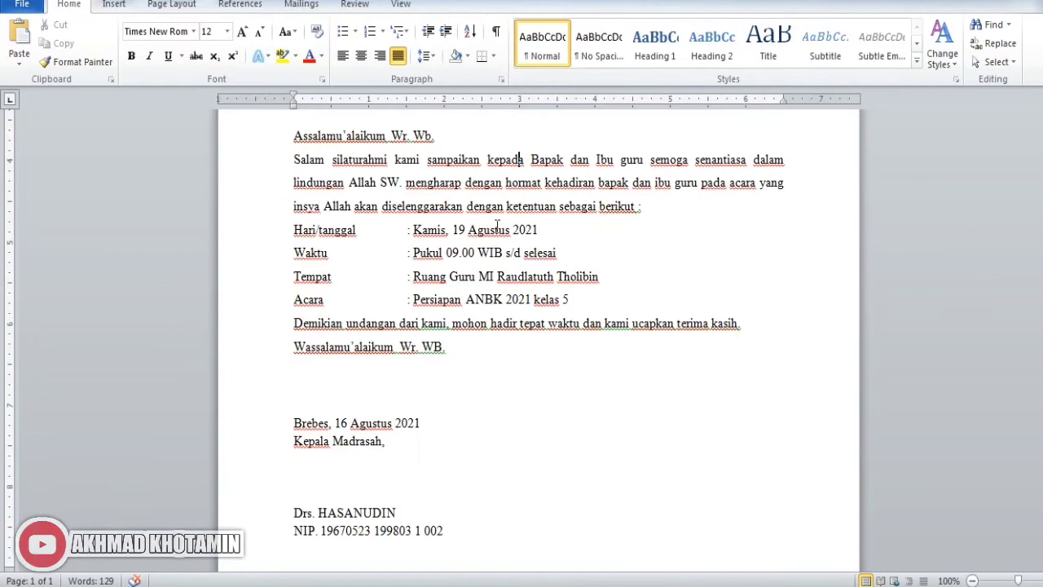
scroll(512, 245, "up", 3)
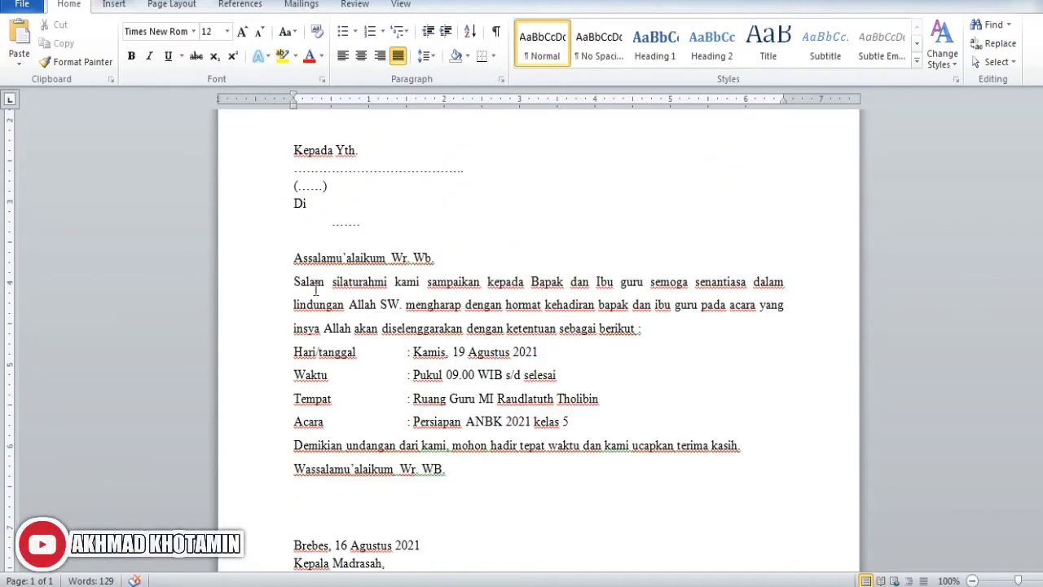
- Indent the first line of the "Salam silaturahmi" paragraph by one tab and insert a blank line before "Hari/tanggal"
left_click(292, 282)
key("Tab")
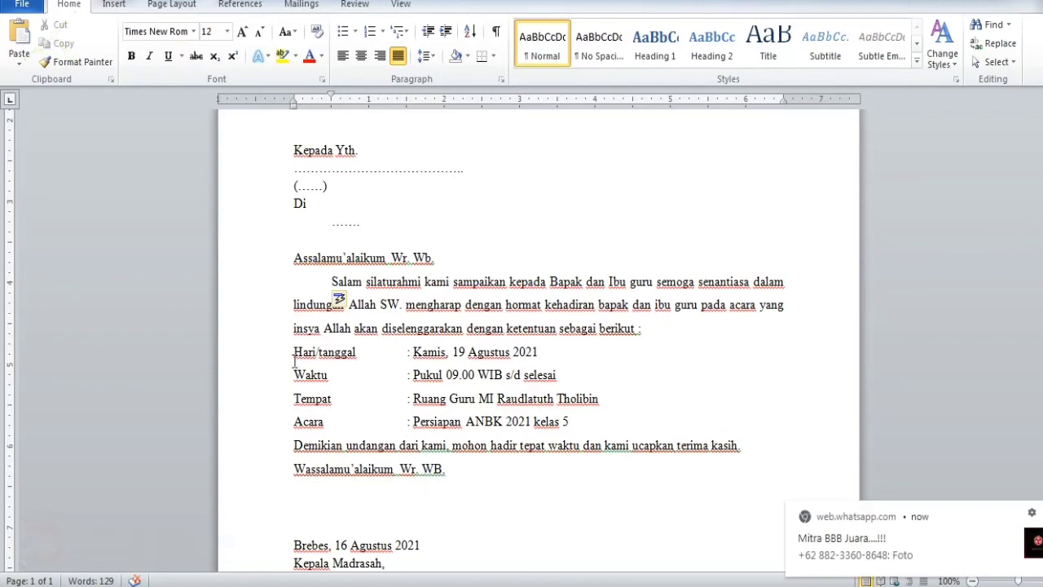
key("Return")
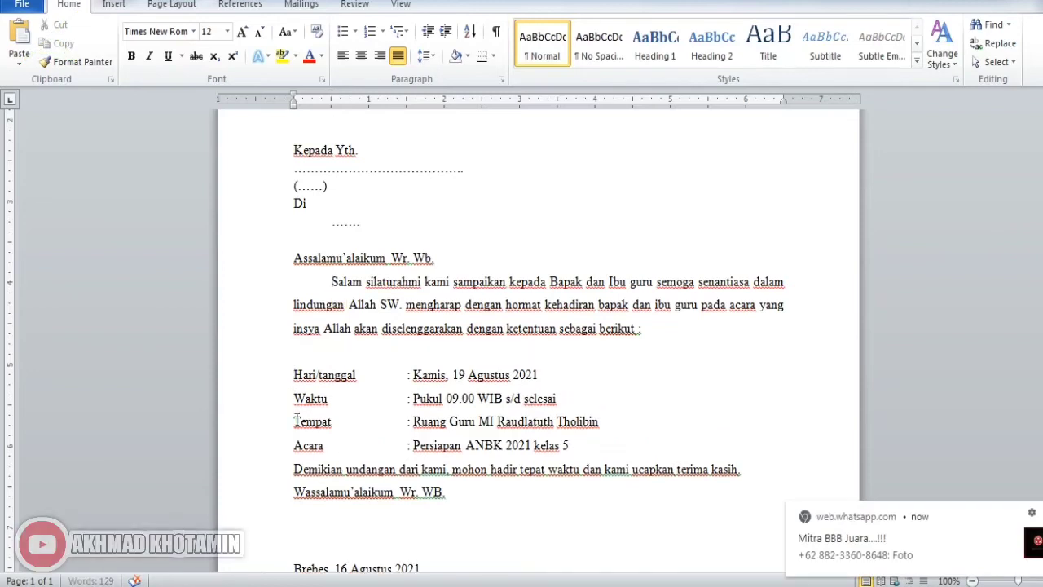
- Insert a blank line before the "Demikian undangan dari kami" paragraph and indent its first line by one tab
left_click(293, 469)
key("Return")
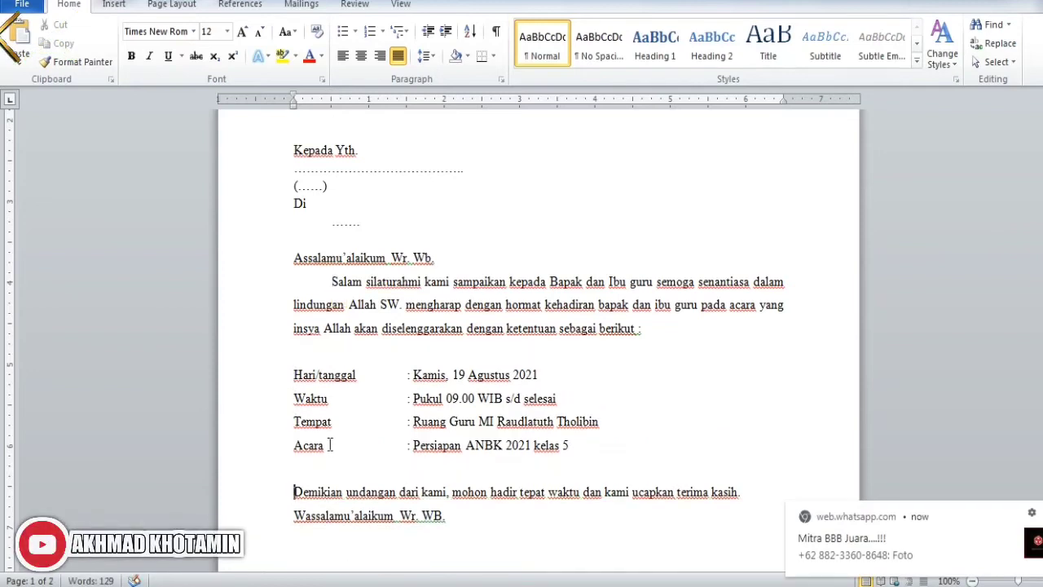
key("Tab")
scroll(442, 280, "down", 5)
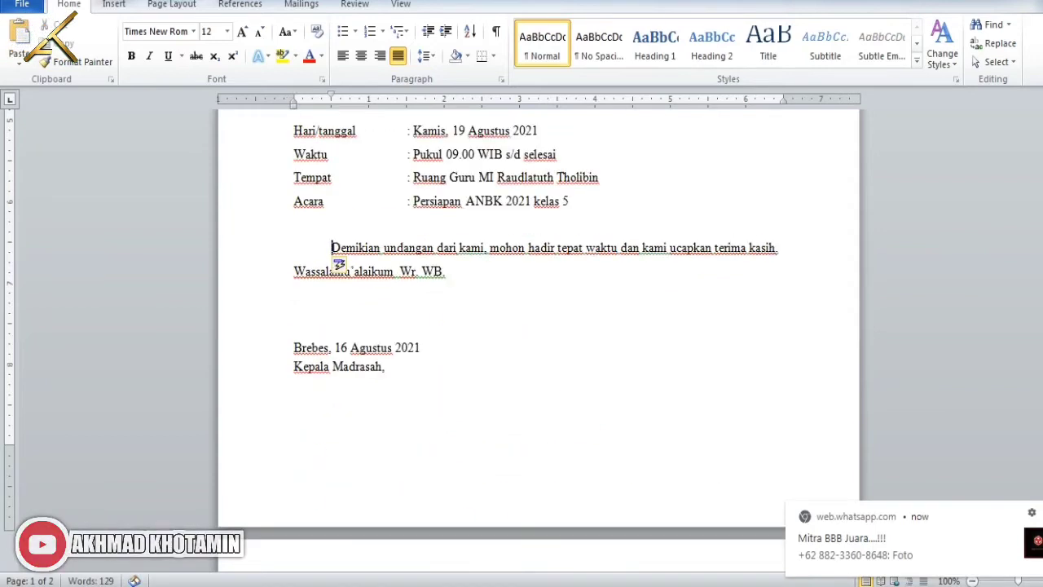
- Delete two of the blank lines between "Wassalamu'alaikum Wr. WB." and the signature block
left_click(452, 306)
key("Delete")
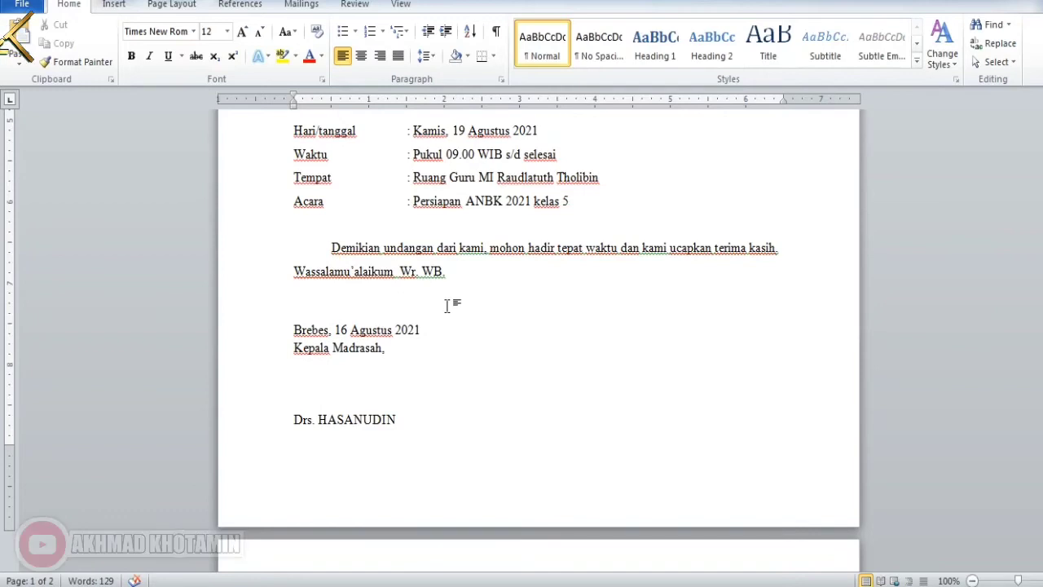
scroll(505, 301, "up", 6)
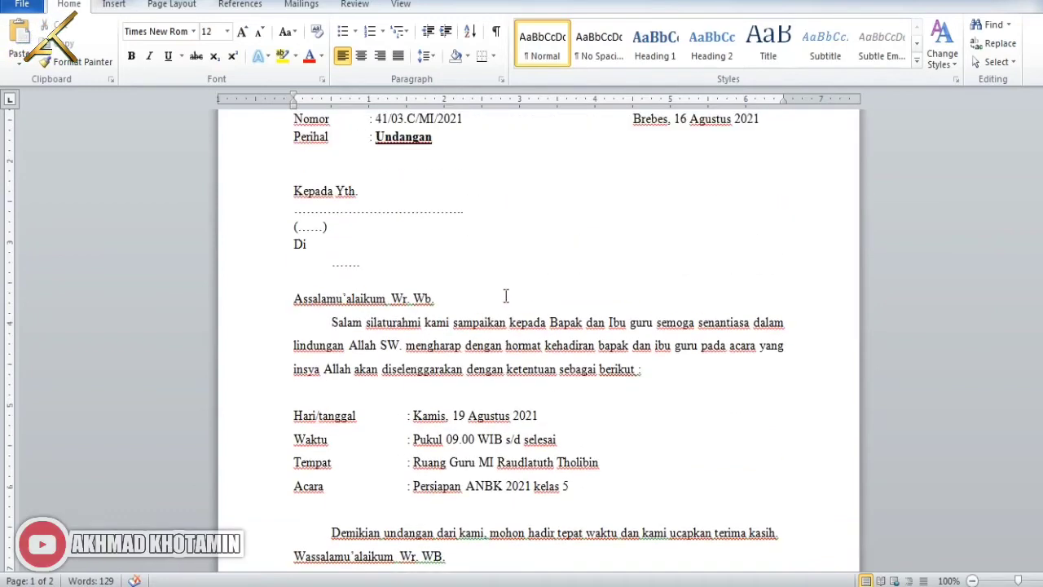
scroll(502, 295, "down", 4)
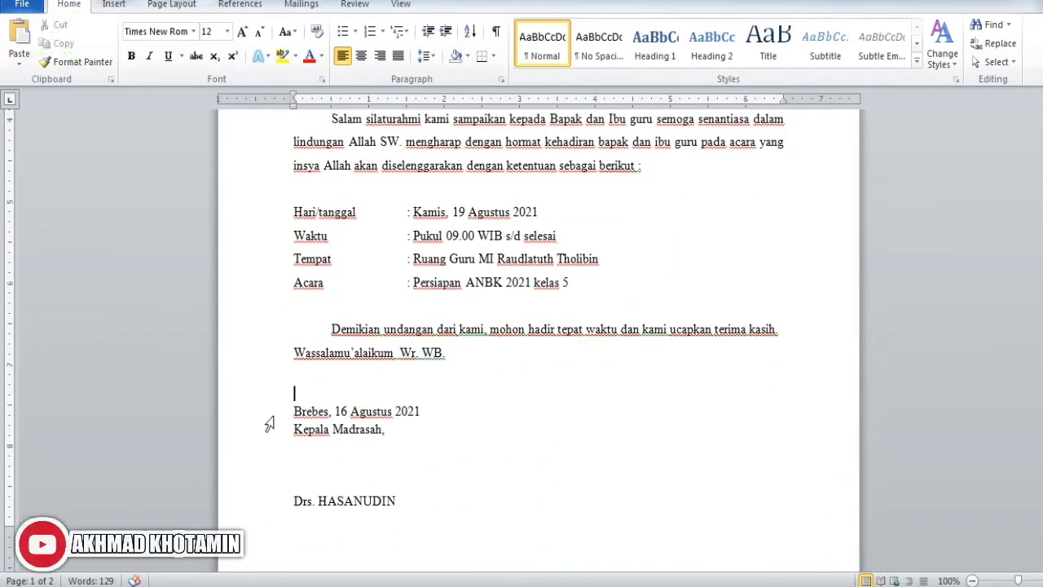
left_click_drag(269, 417, 268, 432)
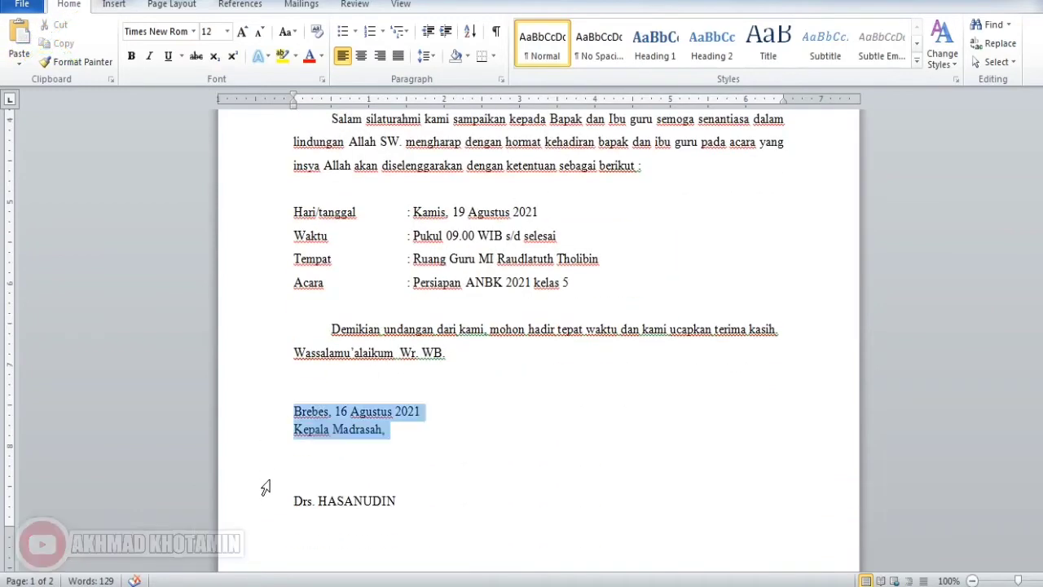
left_click(321, 454)
left_click(398, 382)
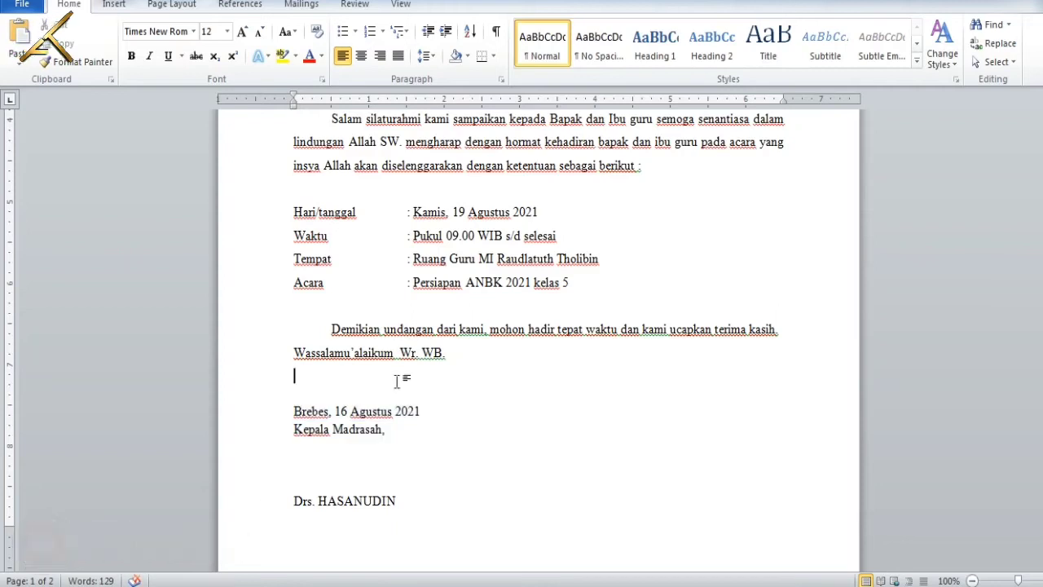
key("Delete")
- Indent the whole signature block, from "Brebes, 16 Agustus 2021" through the NIP line, to the 4.5 mark on the ruler
left_click_drag(269, 405, 261, 505)
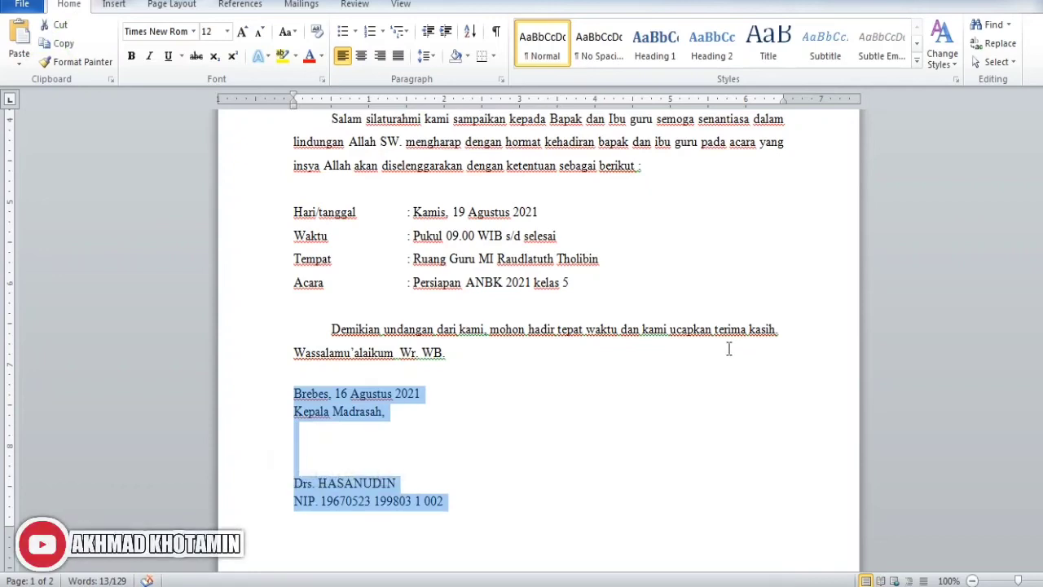
key("Tab")
key("Tab")
key("Tab")
key("Tab")
key("Tab")
key("Tab")
key("Tab")
key("Tab")
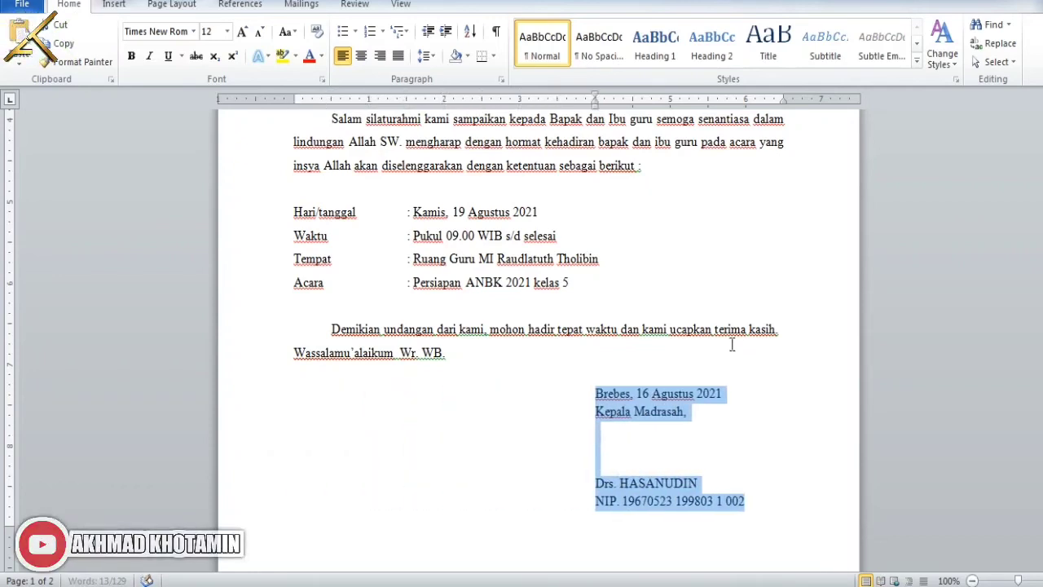
key("Tab")
left_click(640, 430)
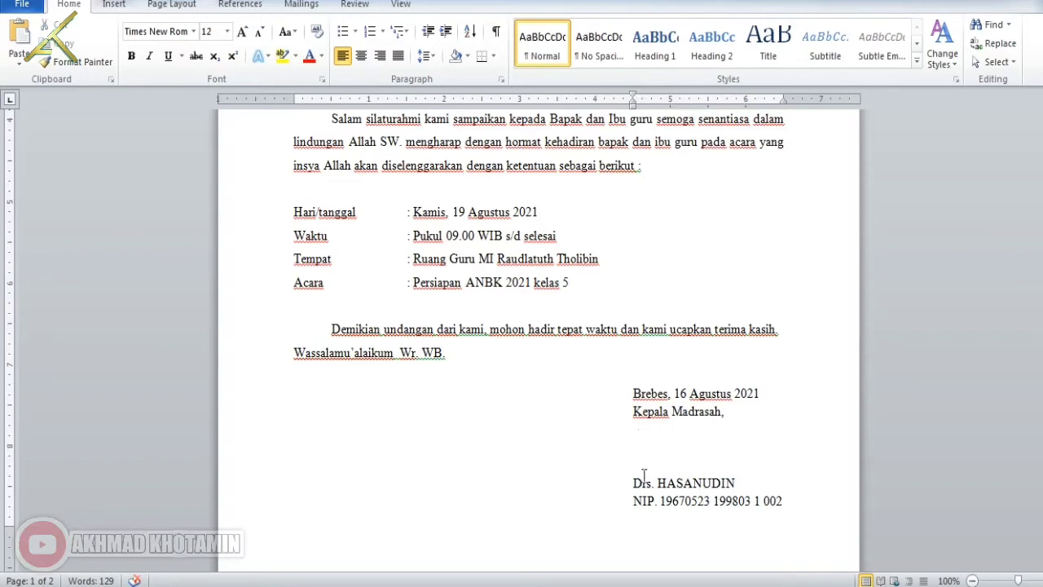
- Make the headmaster's name in the signature block bold and underlined
left_click_drag(637, 483, 684, 479)
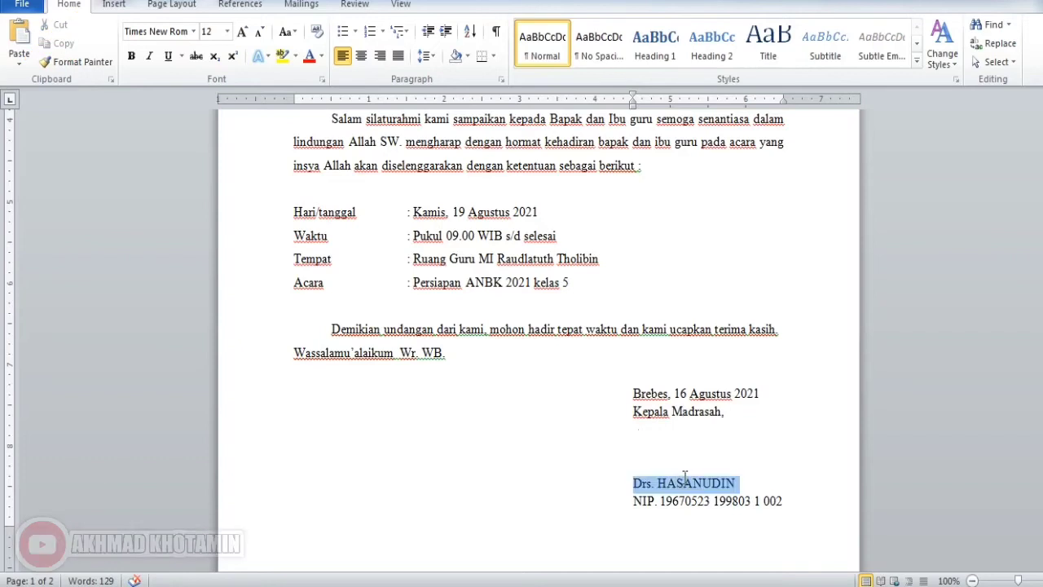
scroll(708, 375, "up", 3)
scroll(708, 374, "down", 3)
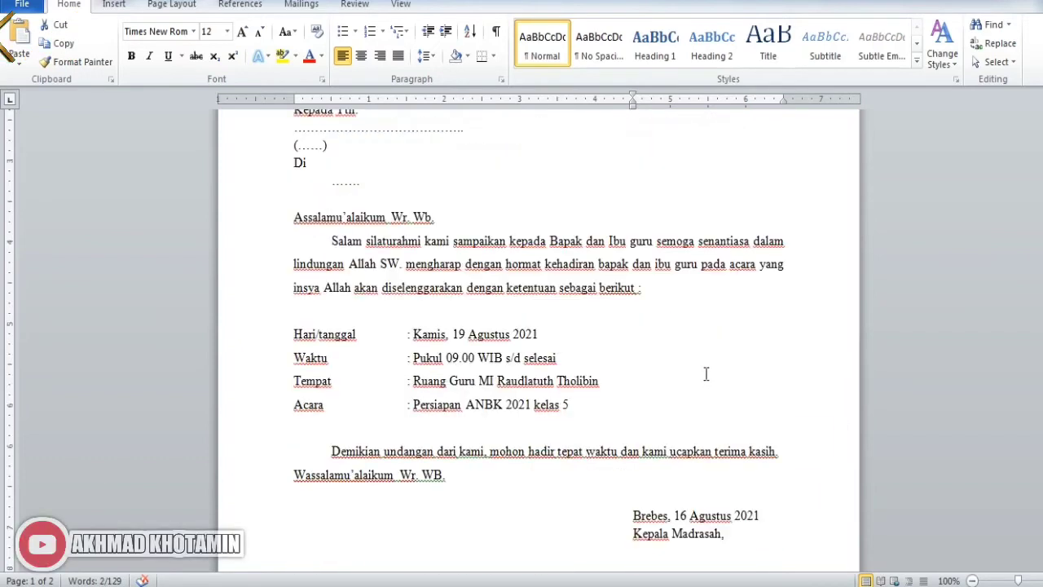
left_click(135, 60)
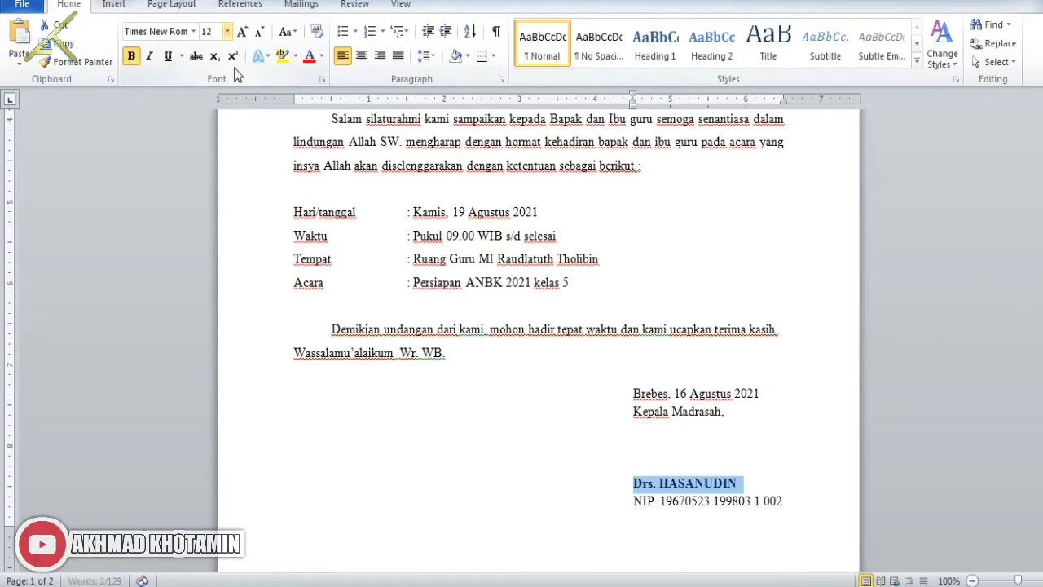
left_click(167, 59)
left_click(543, 303)
scroll(546, 298, "up", 4)
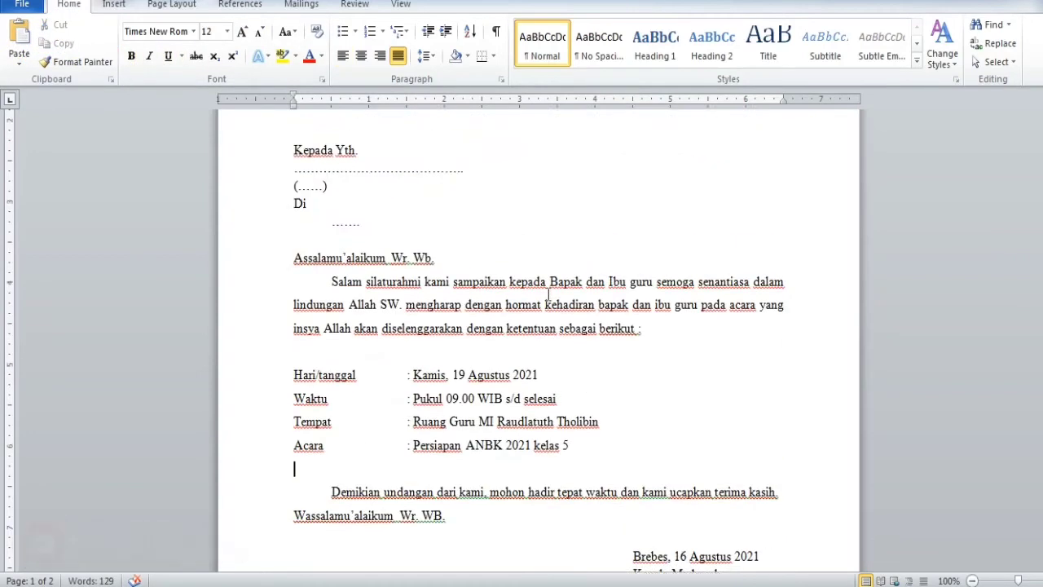
scroll(547, 293, "up", 3)
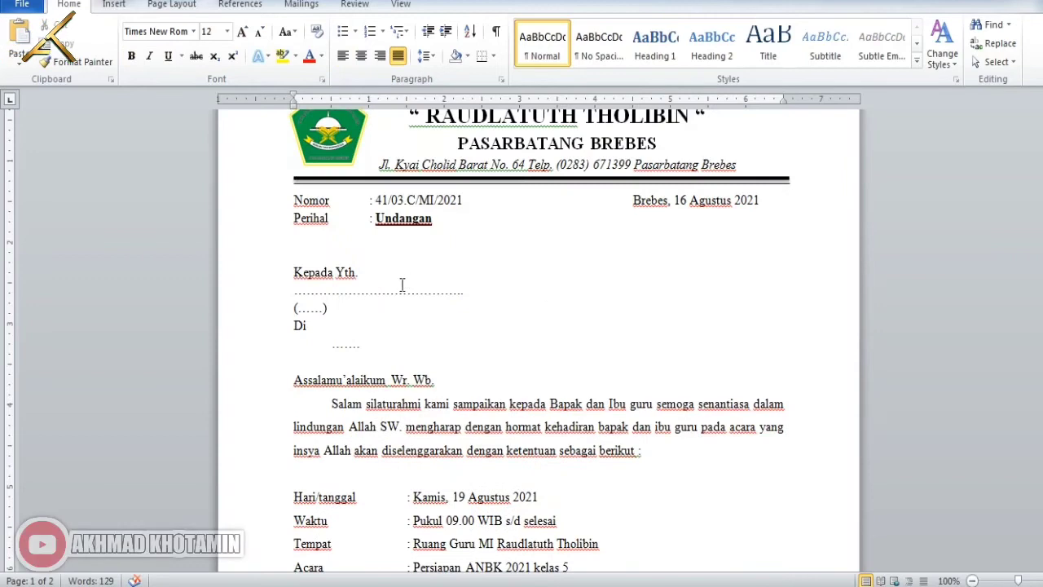
left_click(334, 308)
left_click(309, 308)
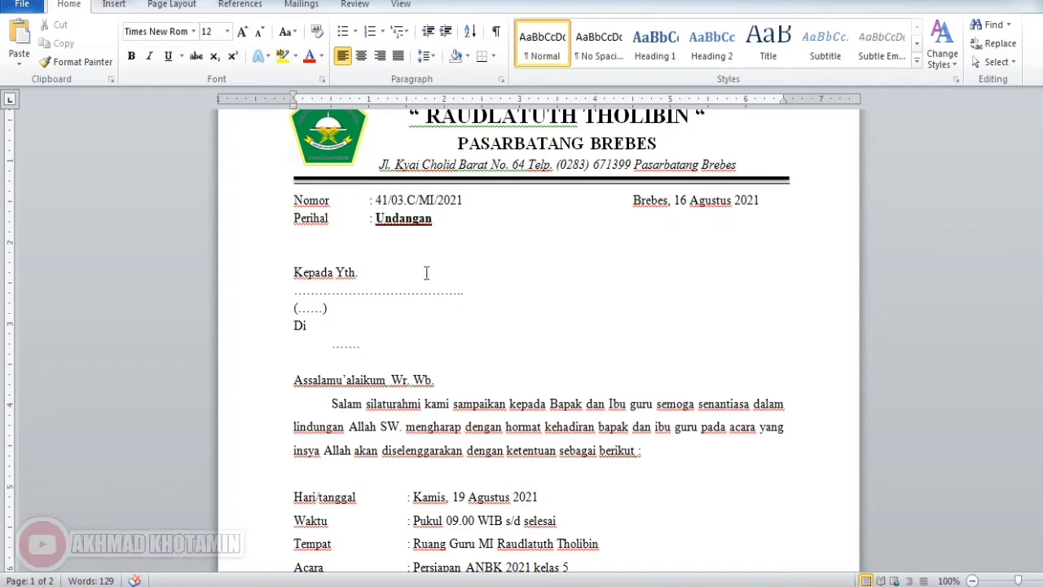
left_click(302, 7)
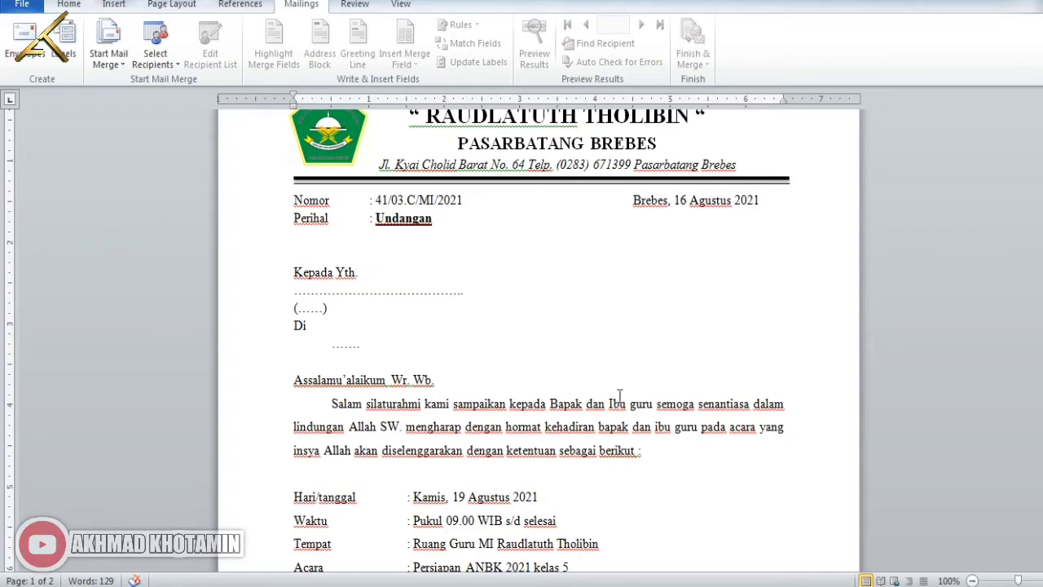
- Delete the surplus blank paragraph after the NIP line so the letter fits on one page
left_click(551, 375)
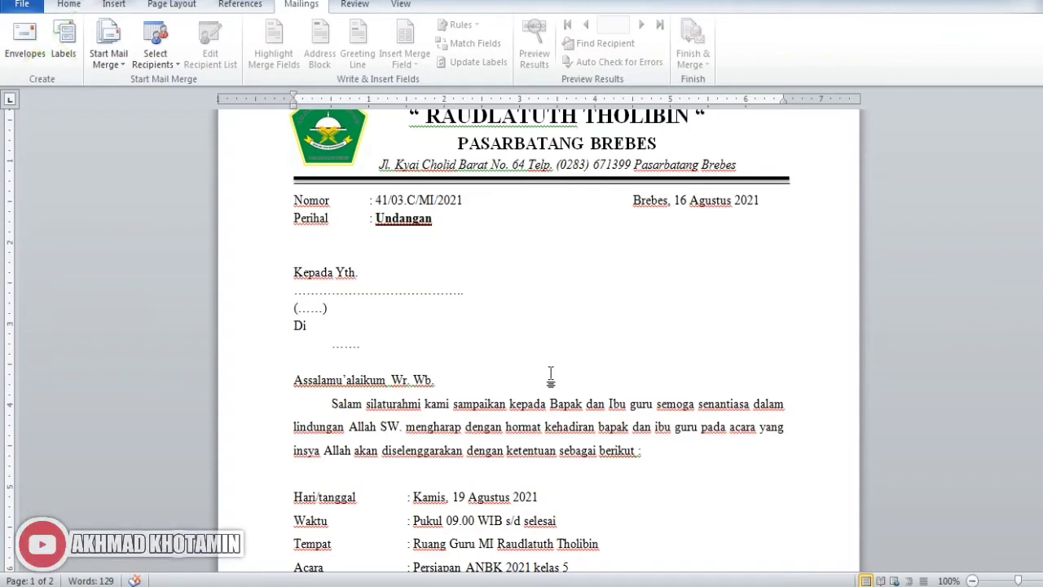
scroll(642, 386, "down", 6)
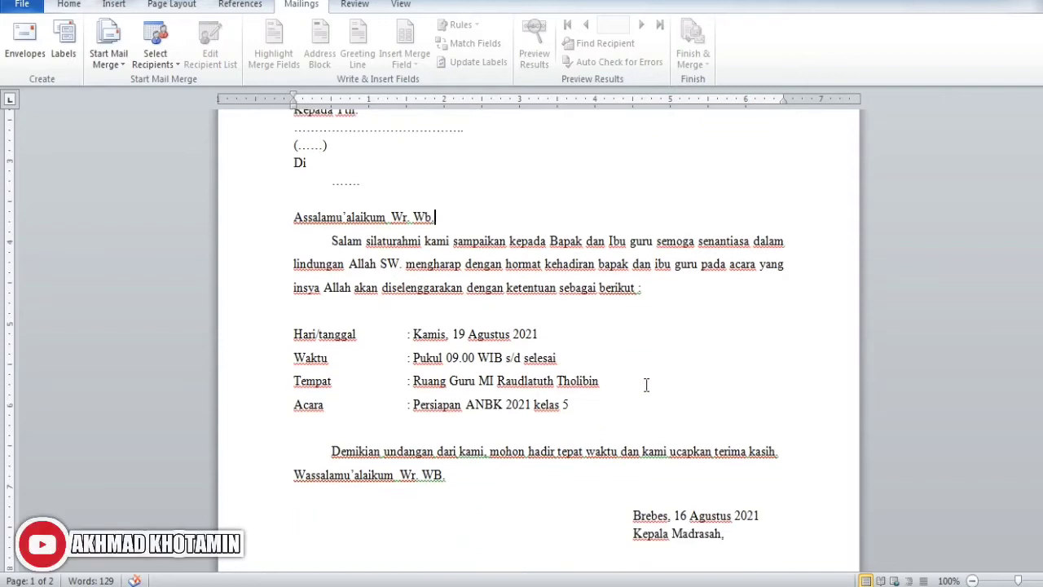
scroll(646, 383, "down", 3)
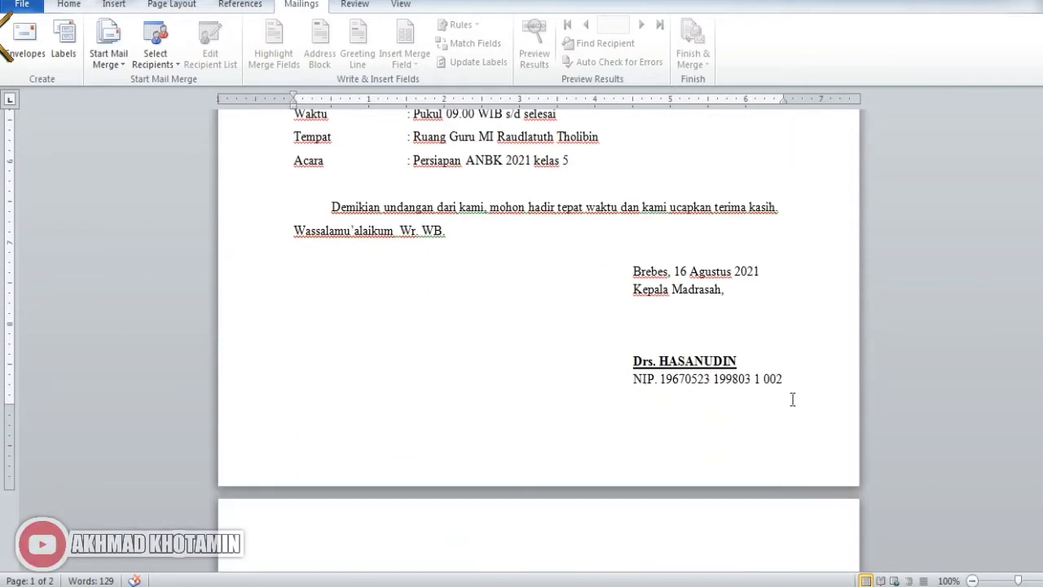
key("Delete")
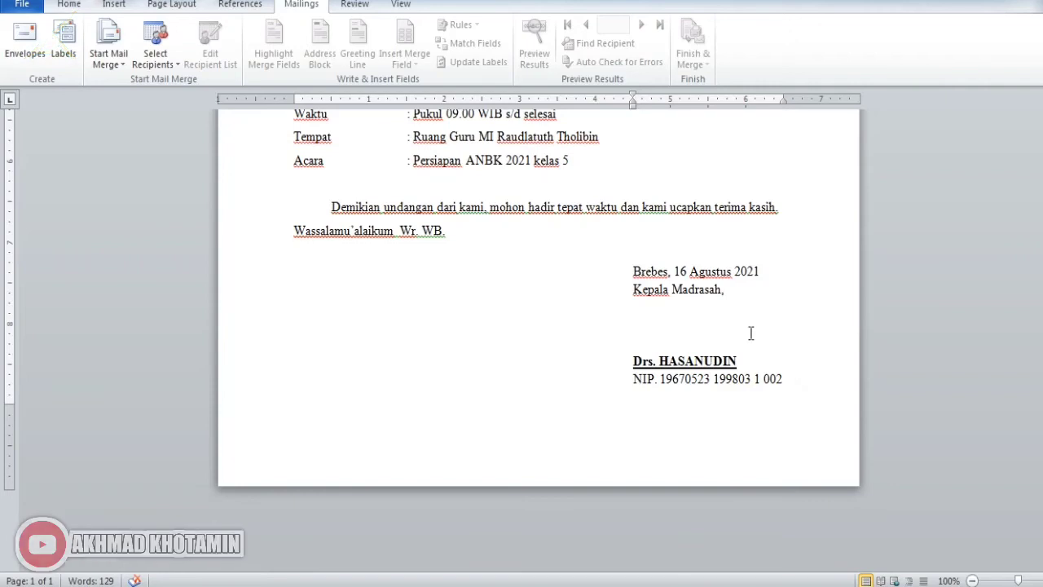
scroll(605, 448, "up", 8)
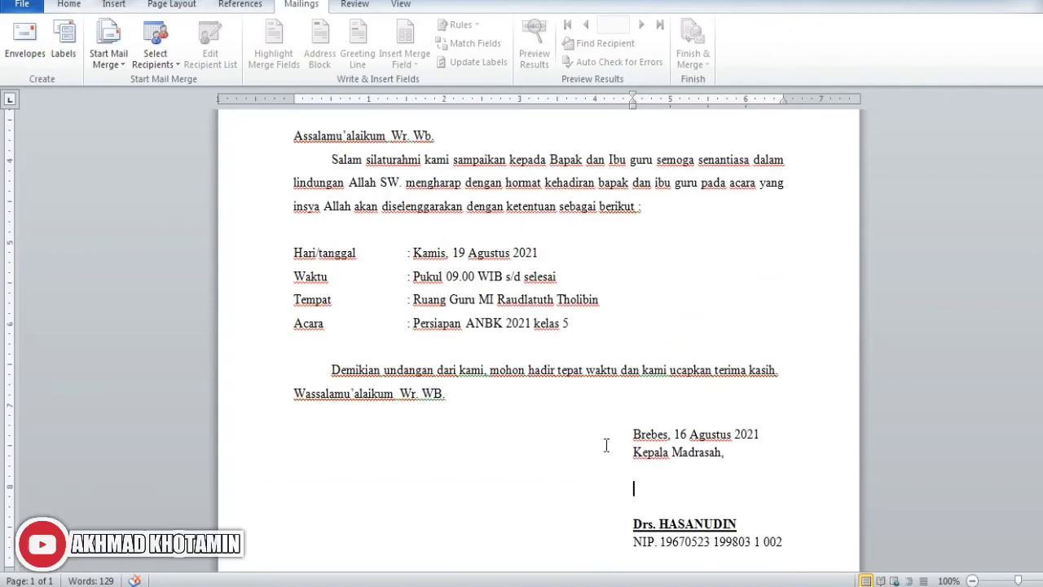
left_click(587, 310)
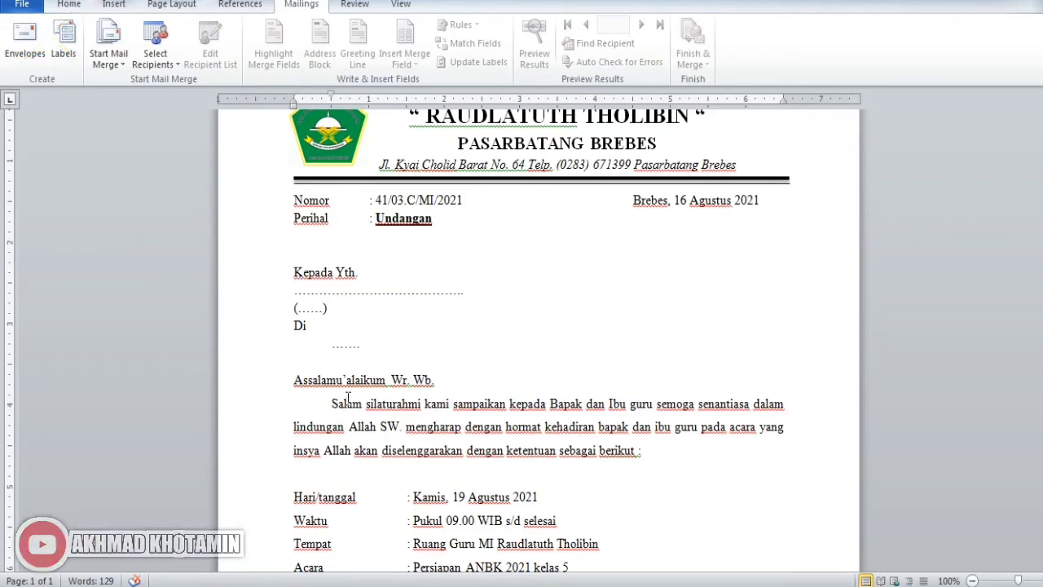
scroll(348, 397, "down", 2)
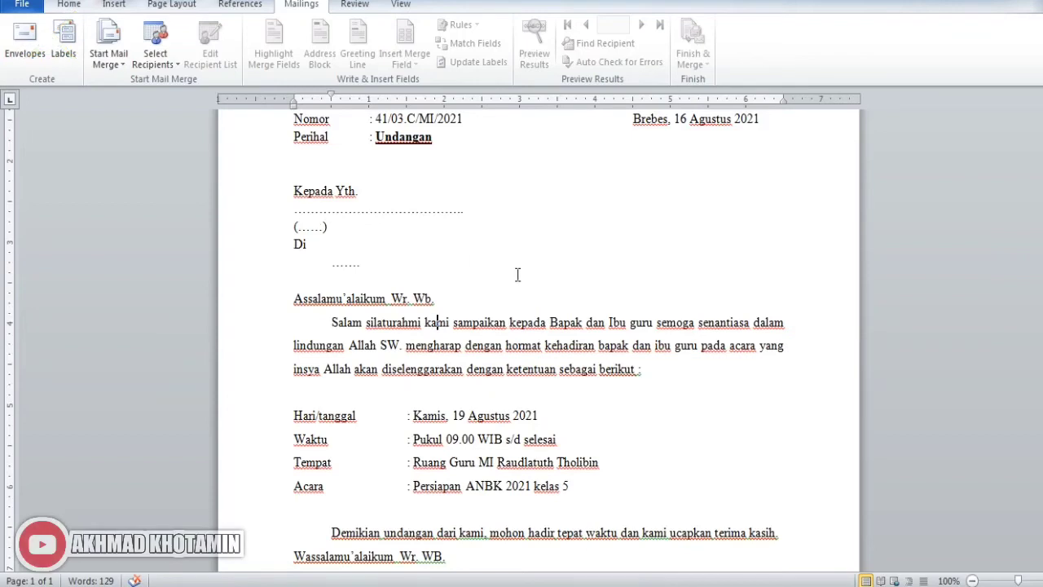
scroll(536, 275, "up", 4)
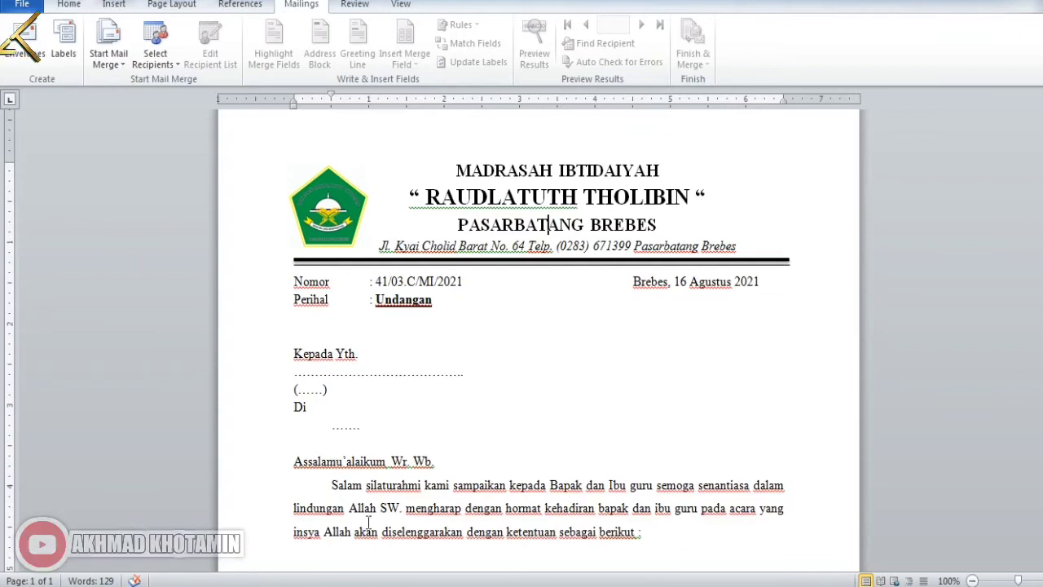
- Review the Mail Merge instructions in the Notepad notes and look over the invitation letter in Word
key("alt+Tab")
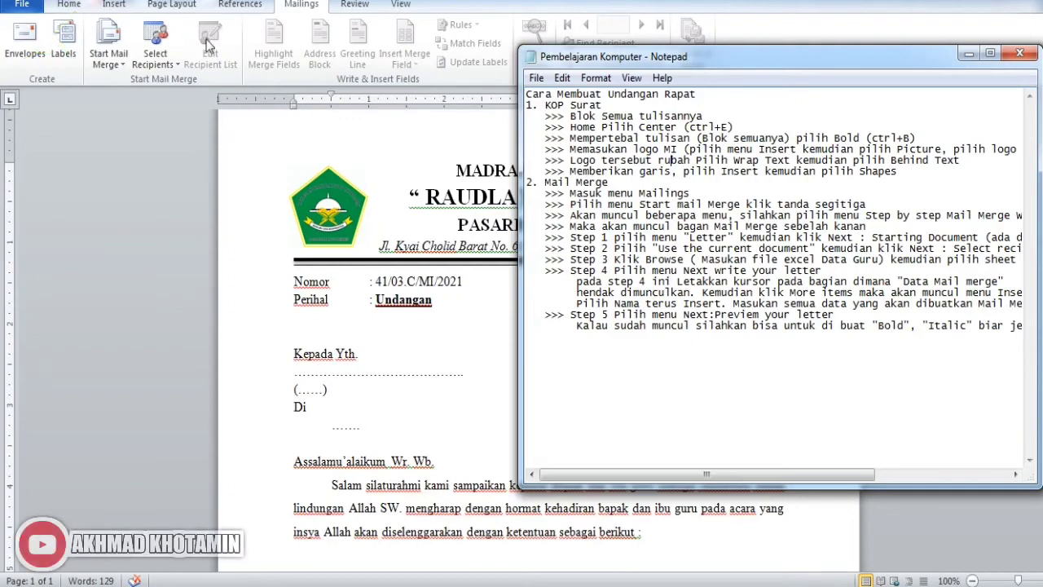
left_click(86, 15)
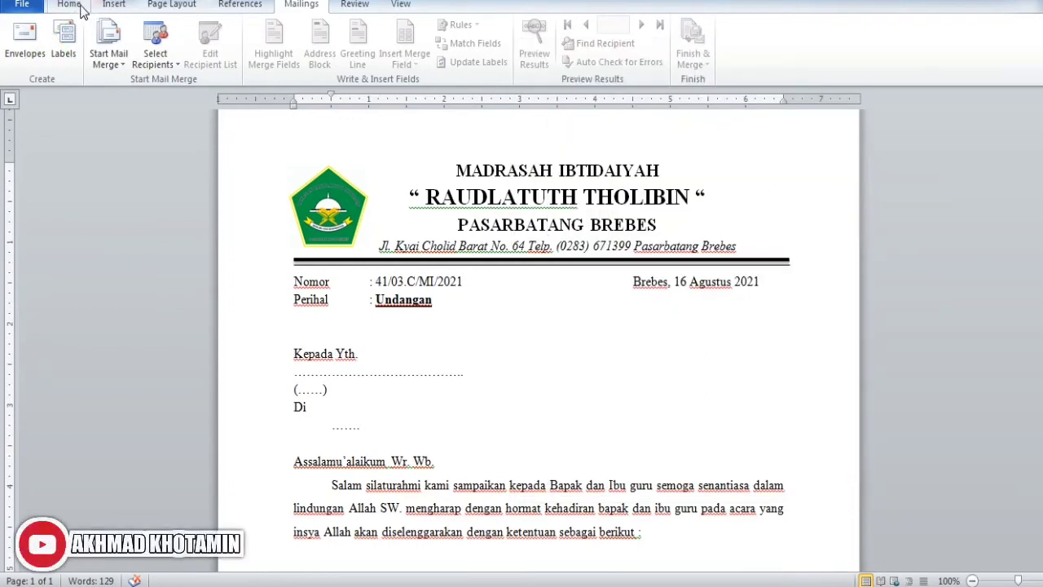
left_click(78, 6)
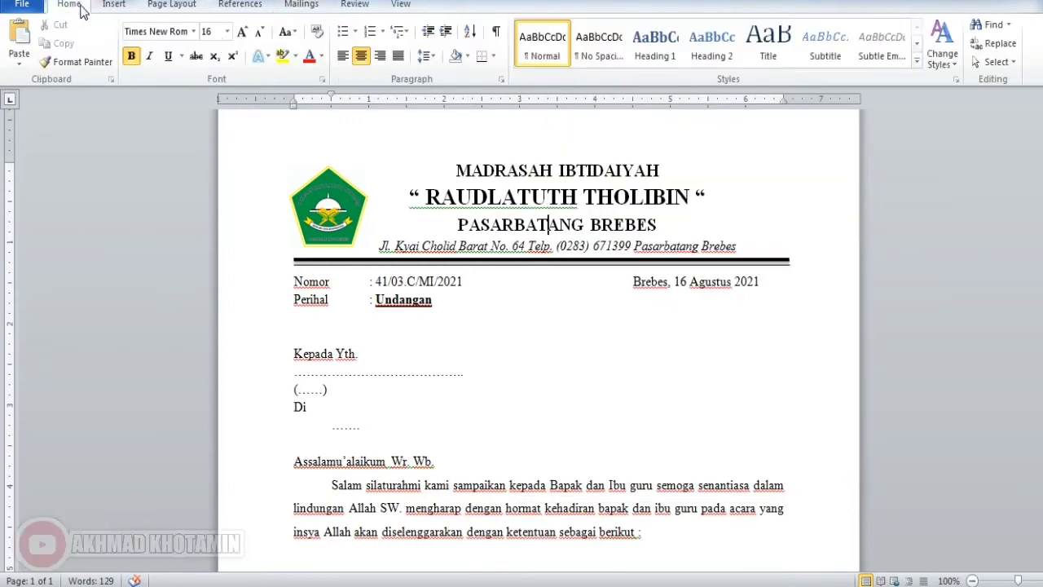
left_click(302, 7)
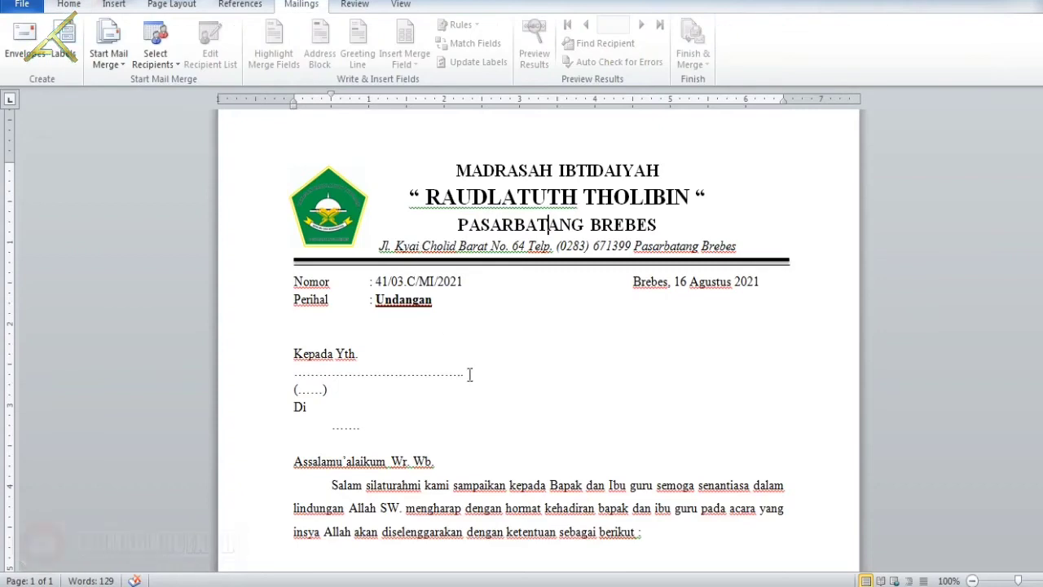
scroll(468, 372, "down", 3)
scroll(472, 374, "up", 4)
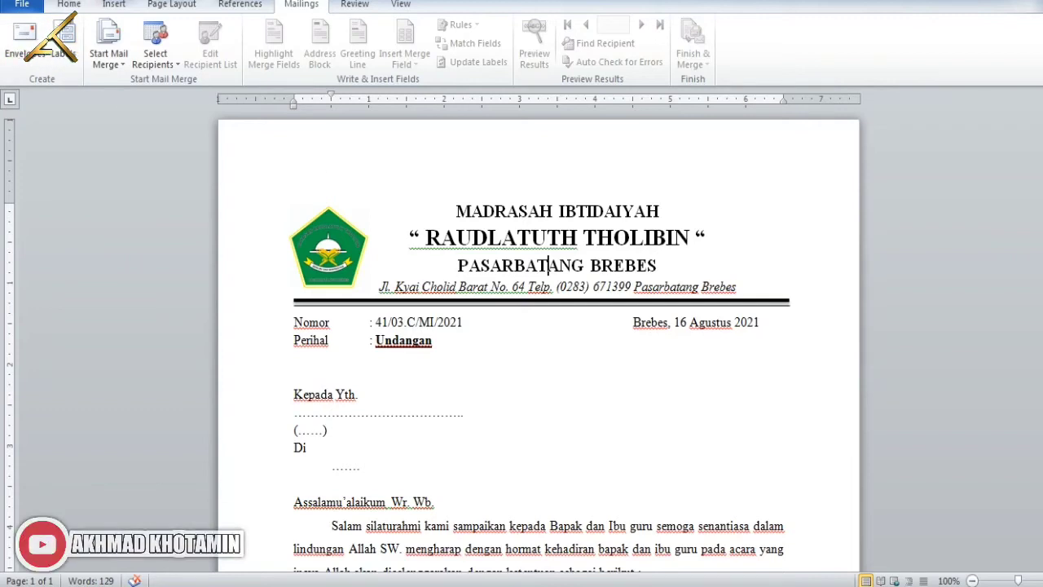
left_click(534, 585)
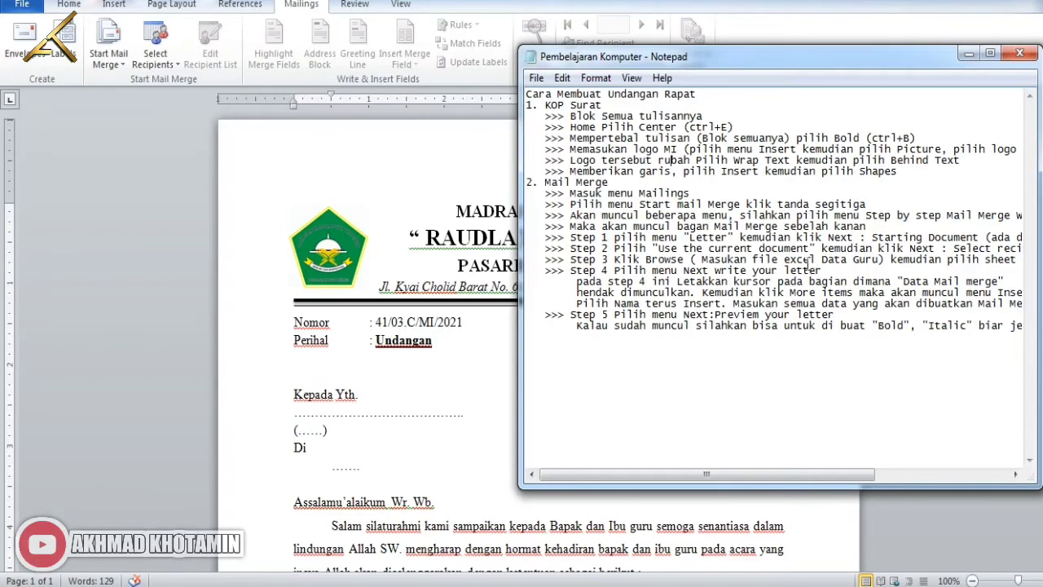
left_click(141, 138)
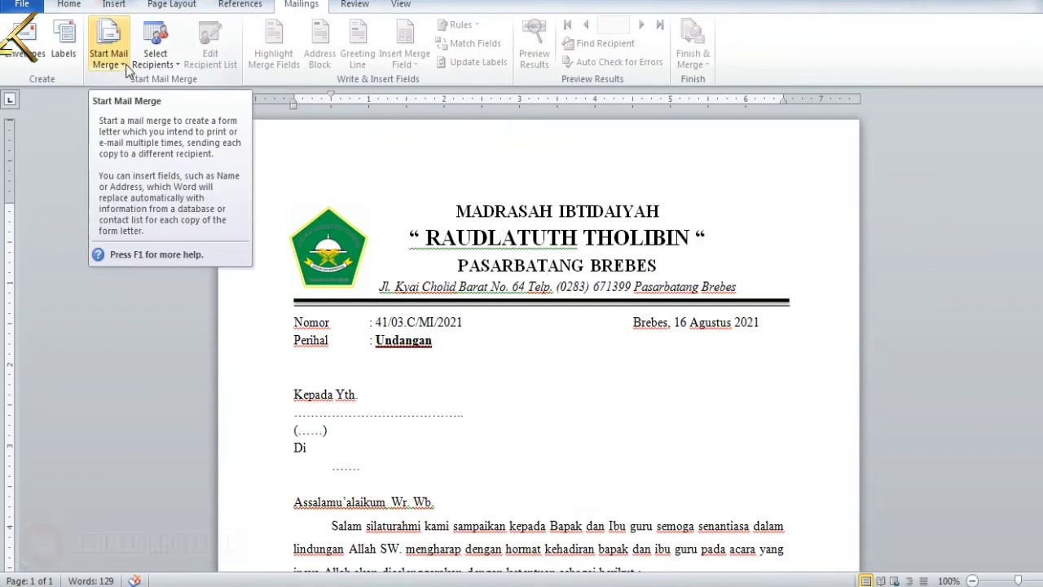
- Start the Step by Step Mail Merge Wizard for the invitation letter
left_click(122, 64)
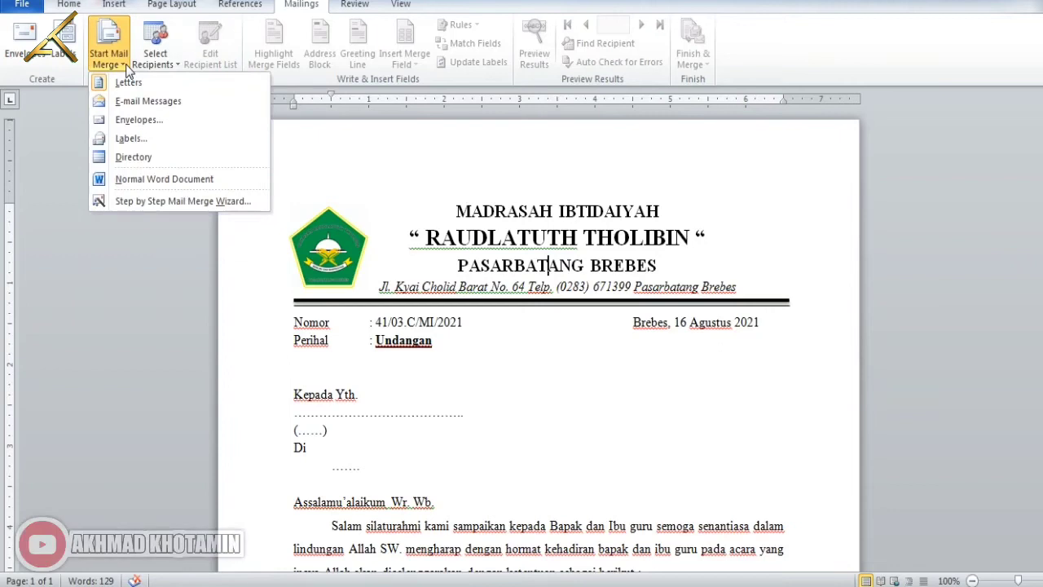
left_click(204, 586)
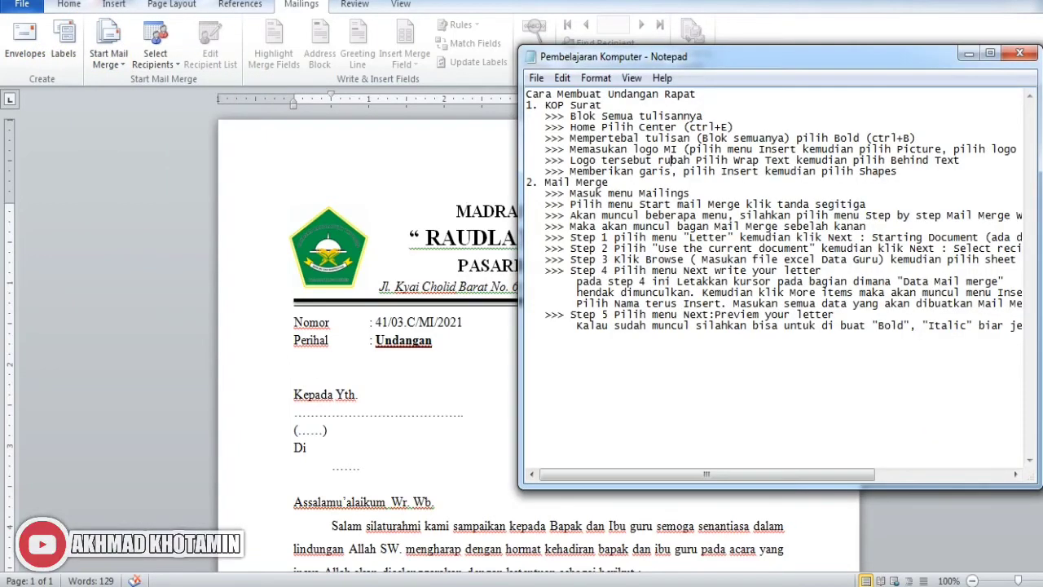
left_click(119, 276)
left_click(123, 65)
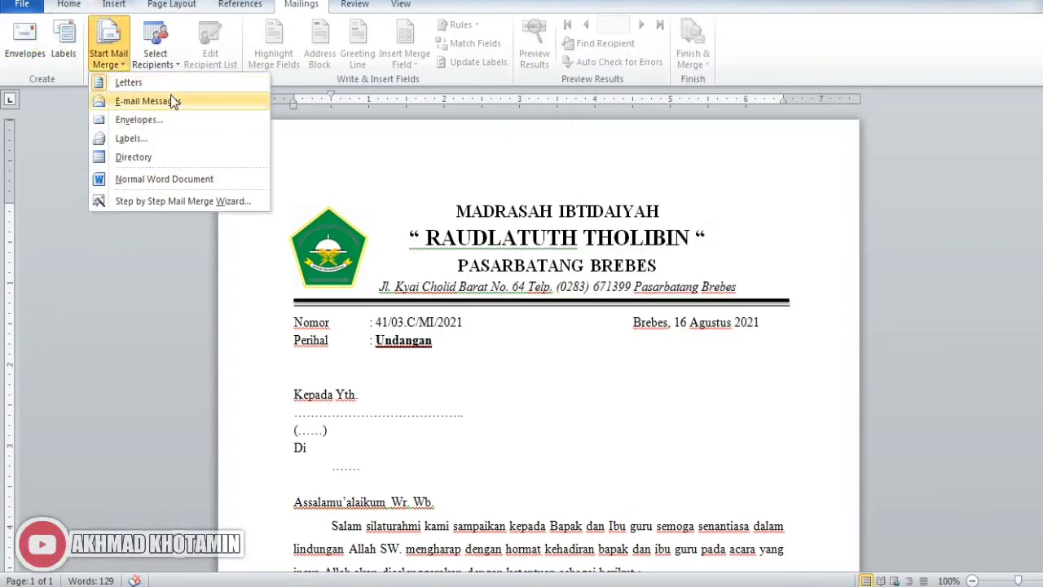
left_click(192, 202)
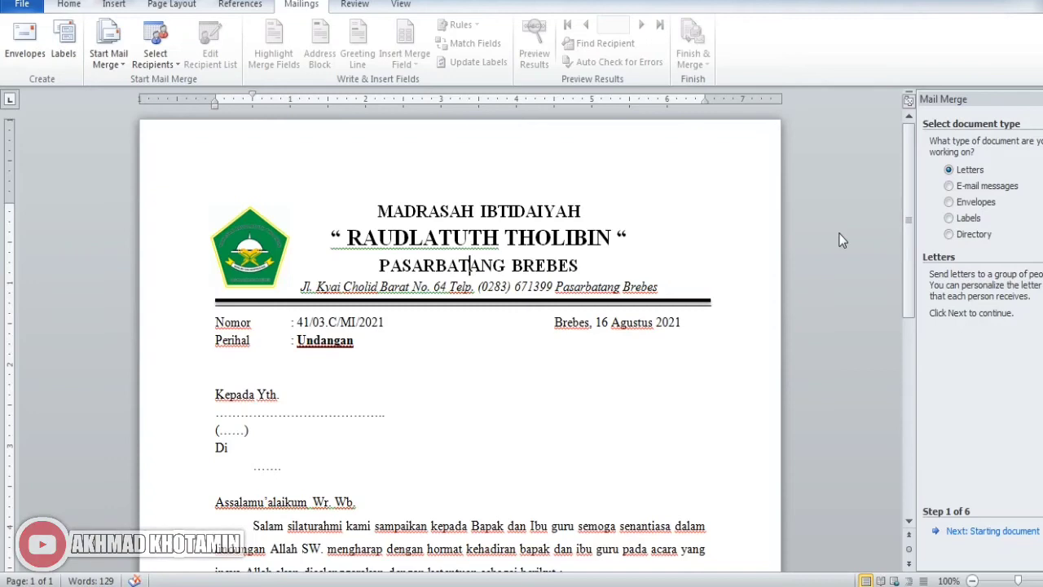
- Check the Notepad instructions, choose Letters as the merge document type, and proceed to the starting document stage
key("alt+Tab")
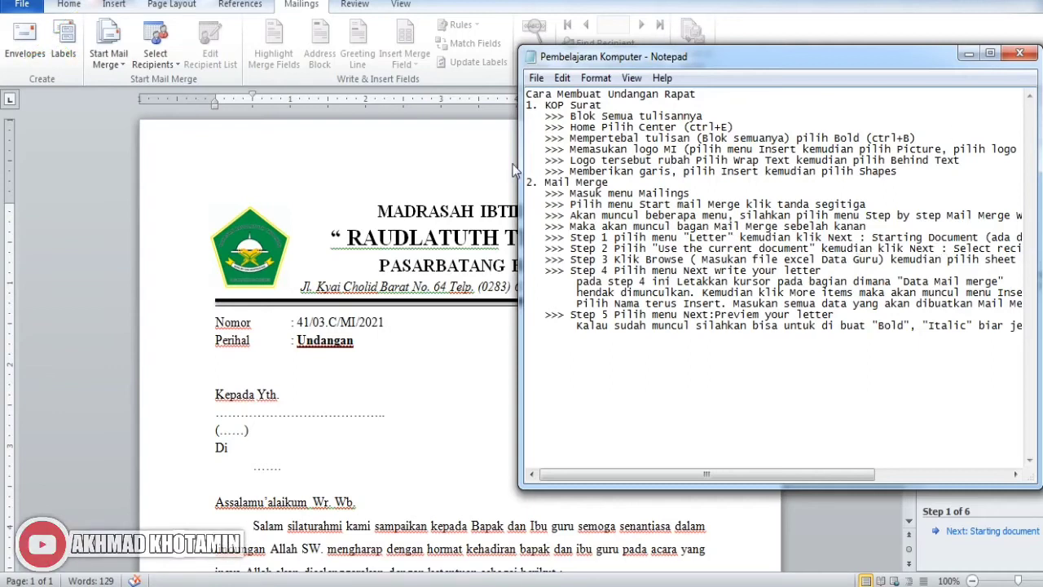
left_click(454, 163)
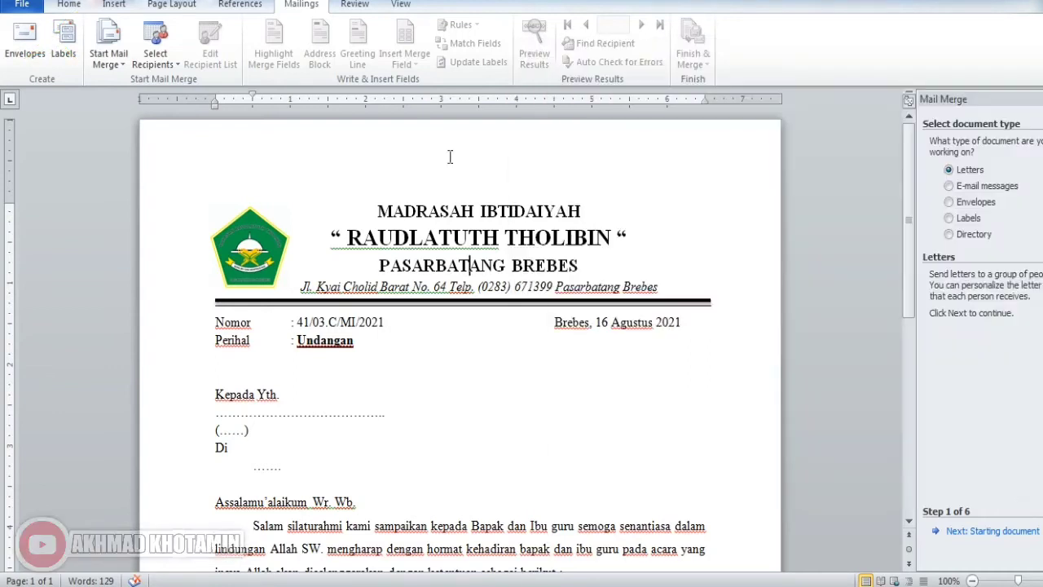
left_click(950, 187)
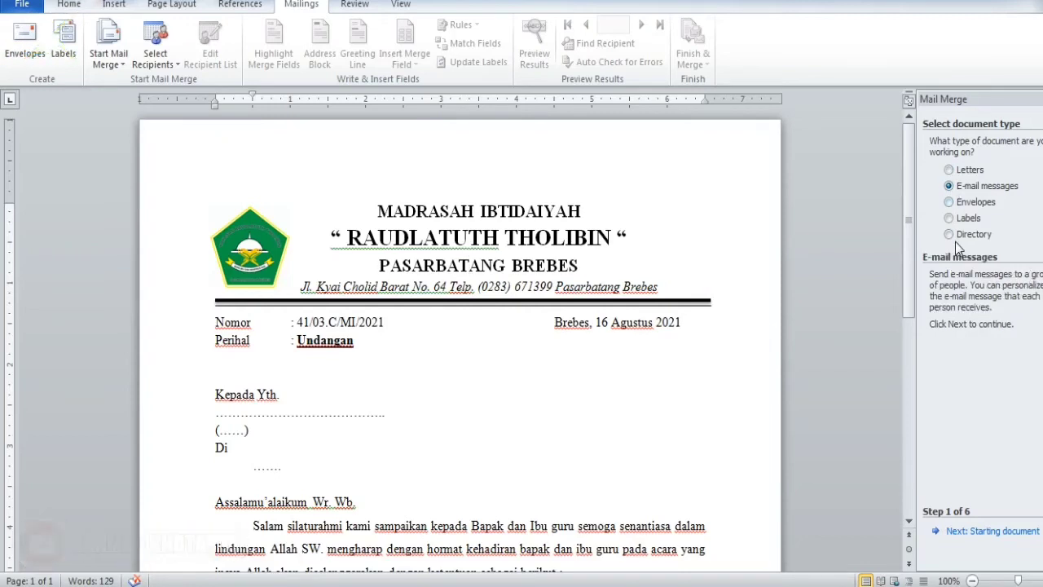
left_click(950, 170)
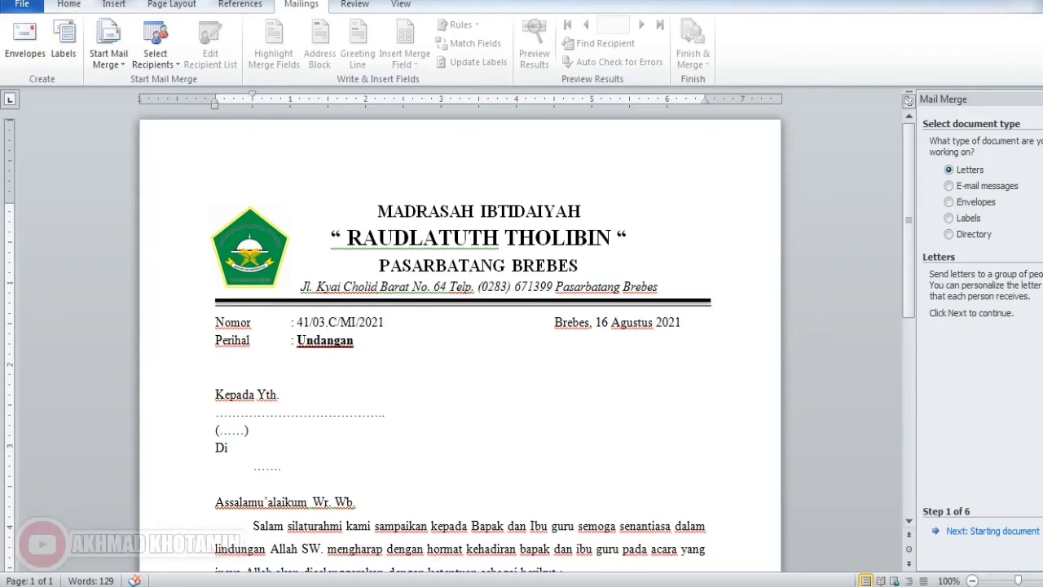
key("alt+Tab")
key("alt+Tab")
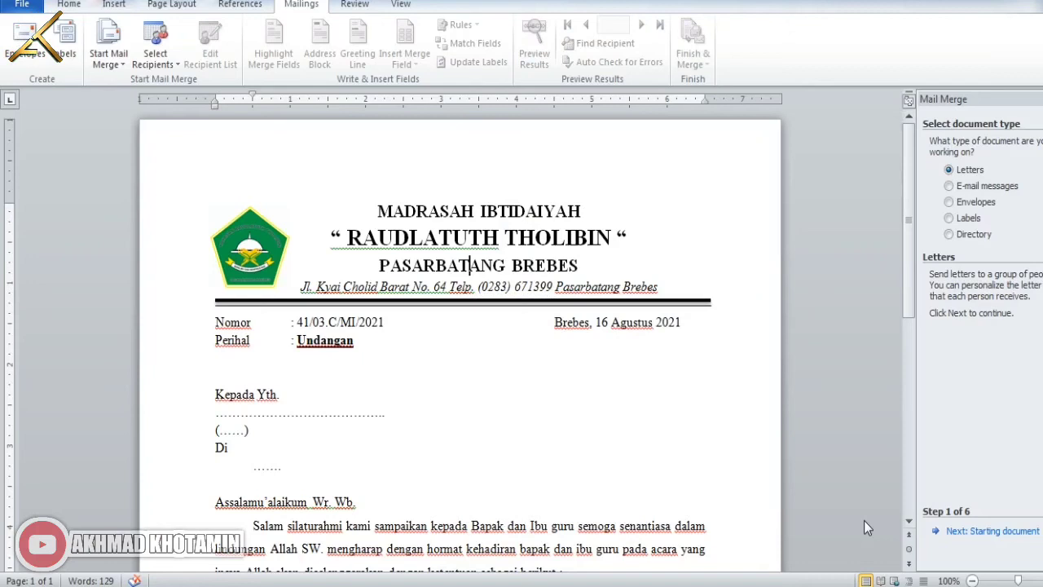
left_click(978, 530)
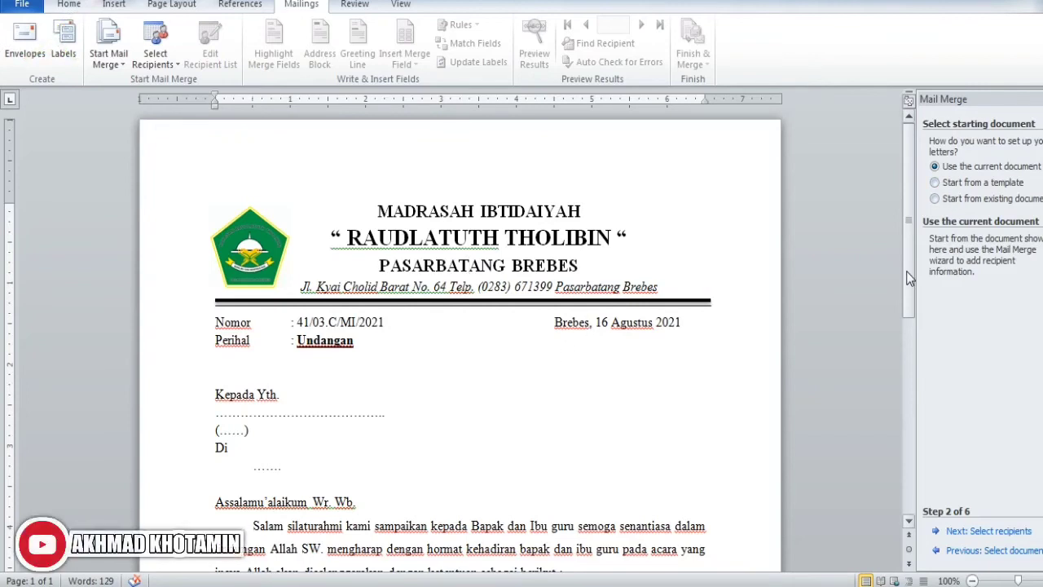
- Keep the current document as the starting document and proceed to recipient selection in the merge wizard
scroll(804, 323, "down", 3)
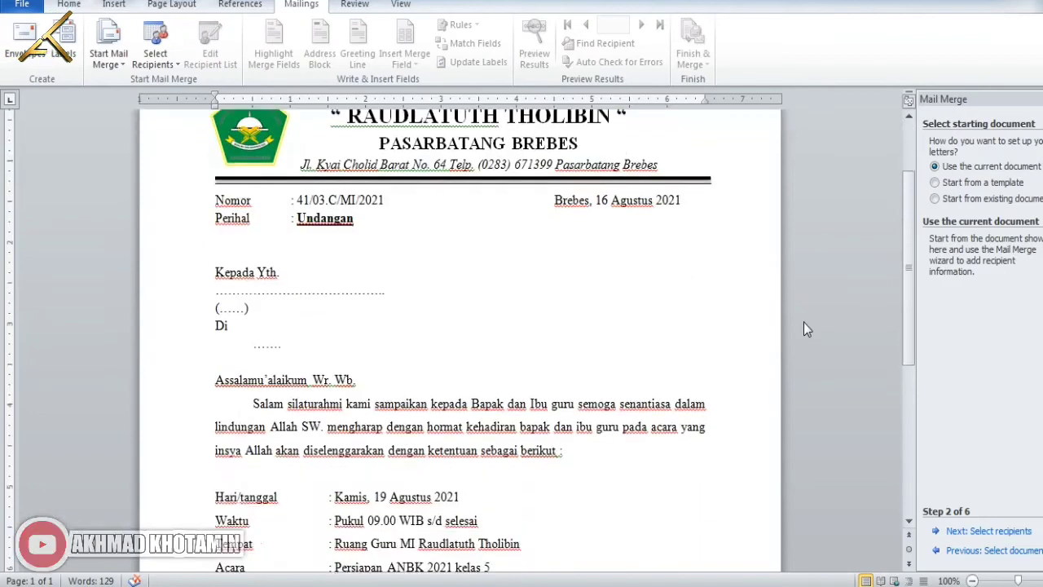
scroll(804, 329, "up", 3)
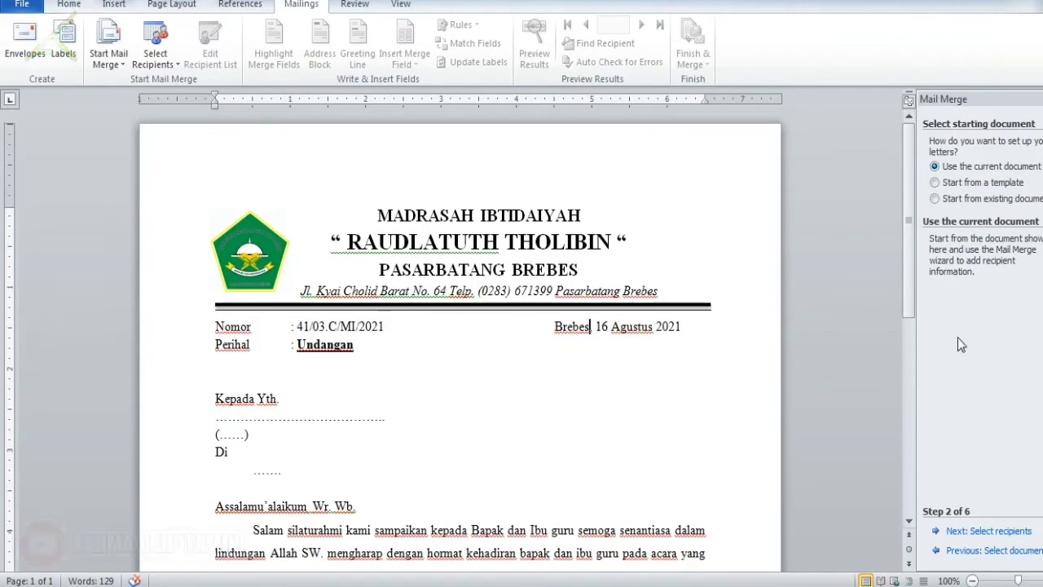
left_click(590, 326)
key("alt+Tab")
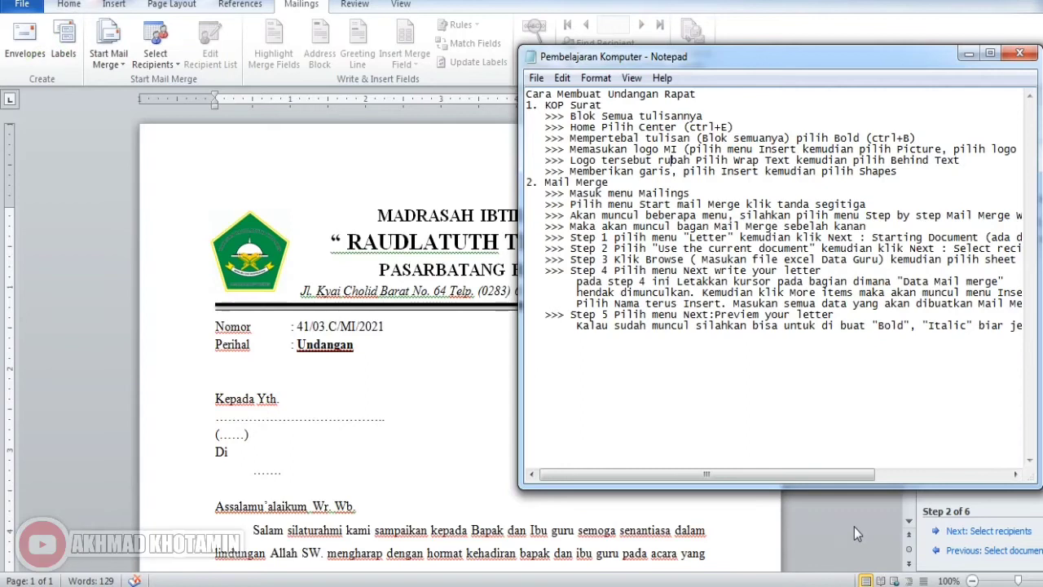
key("alt+Tab")
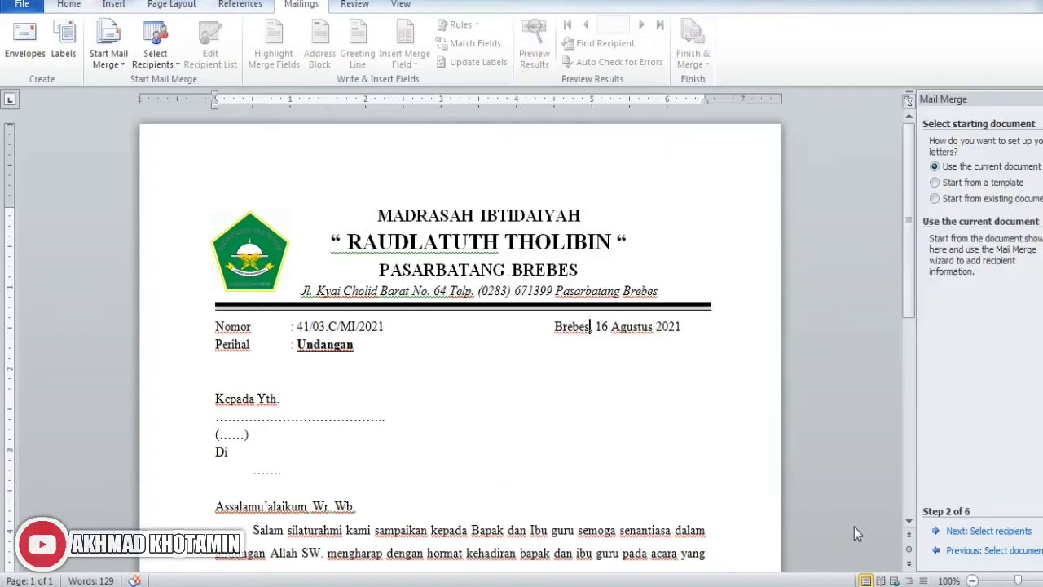
left_click(969, 534)
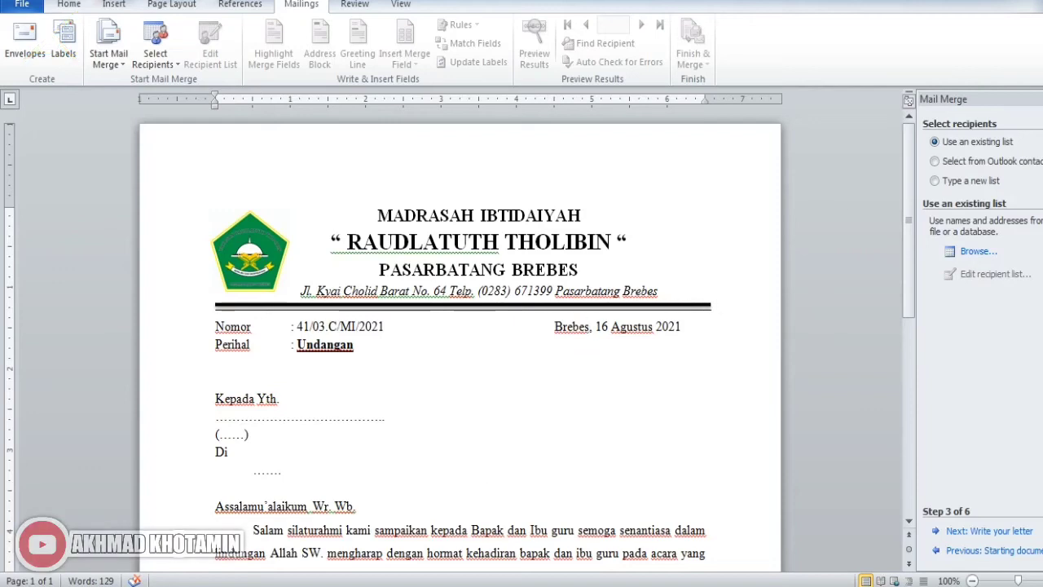
- Open the Excel file "Daftar Guru MIR Tholibin" from the UKin folder in Documents as the existing recipient list
key("alt+Tab")
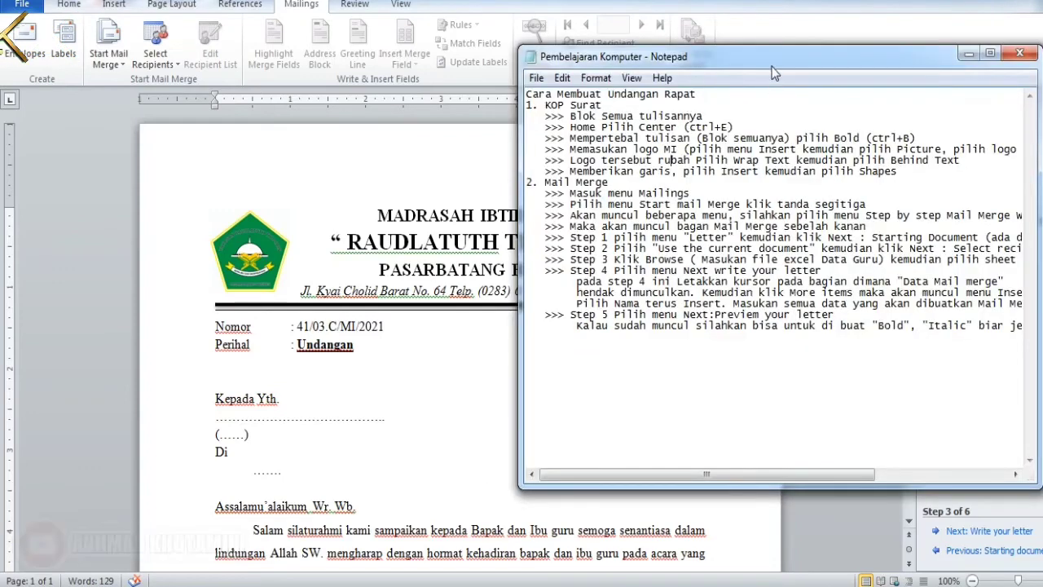
left_click_drag(772, 56, 422, 41)
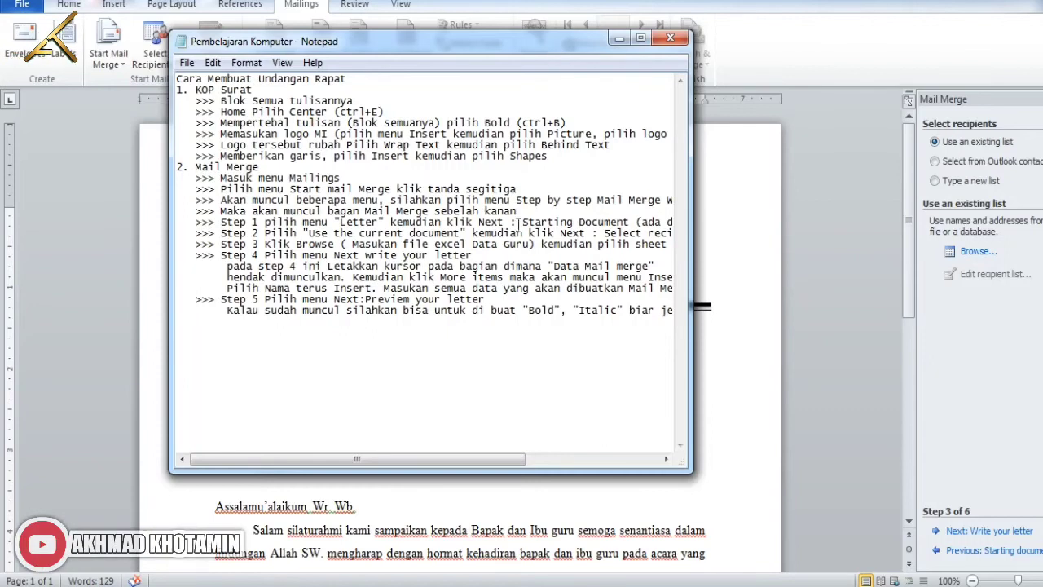
left_click(951, 1)
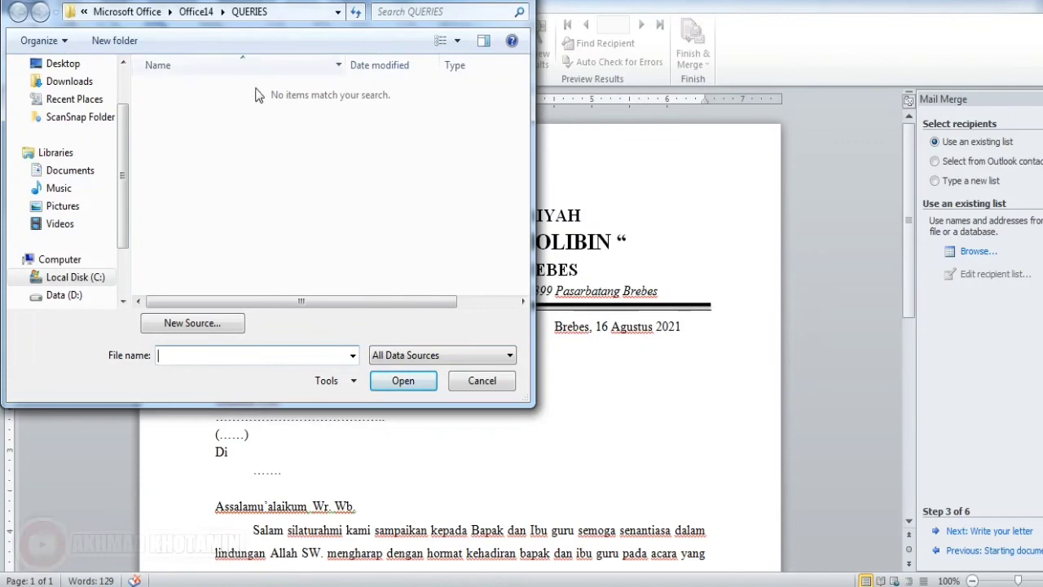
left_click(113, 170)
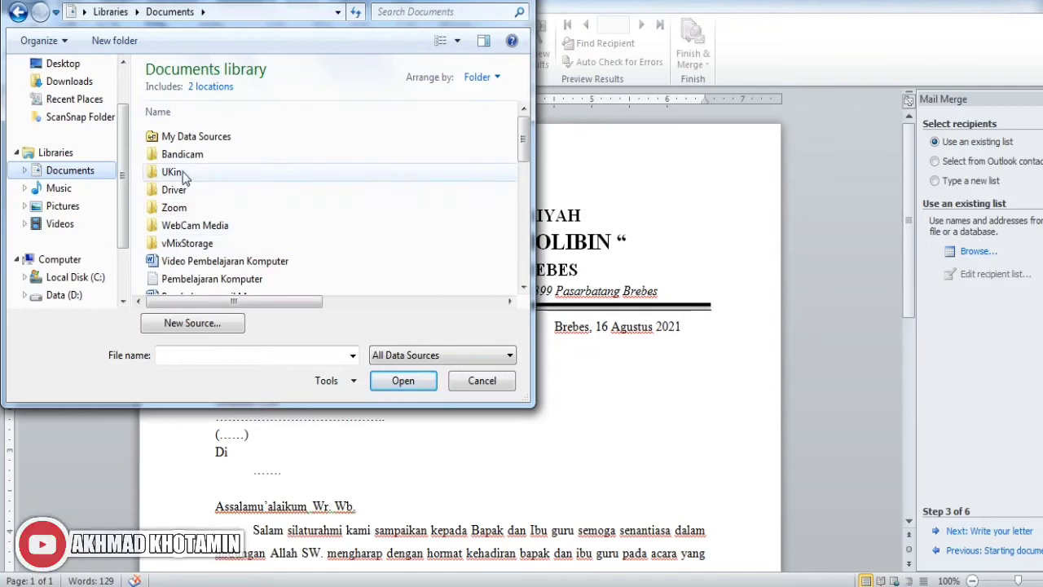
double_click(184, 172)
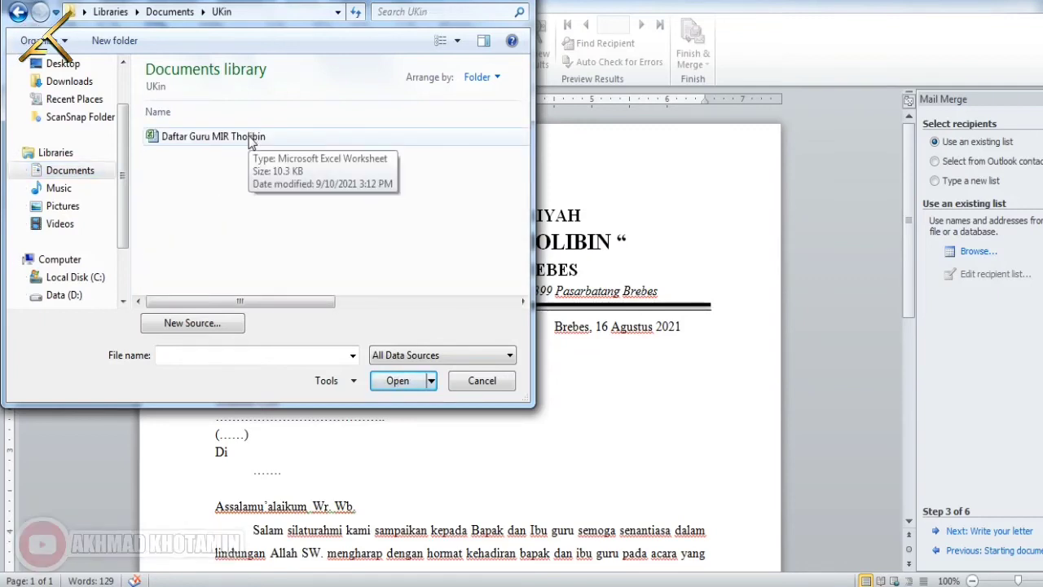
left_click(251, 140)
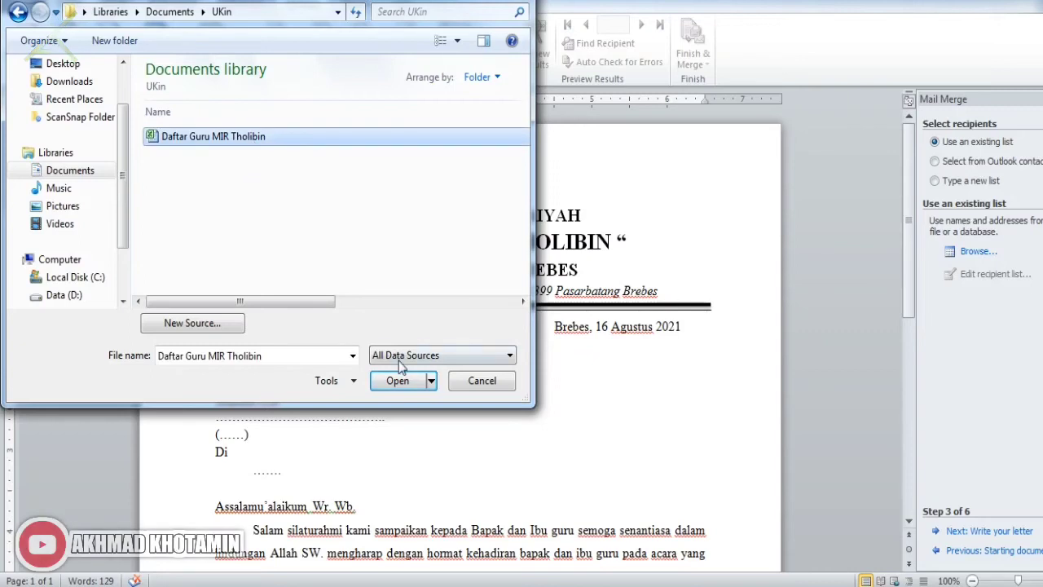
left_click(400, 381)
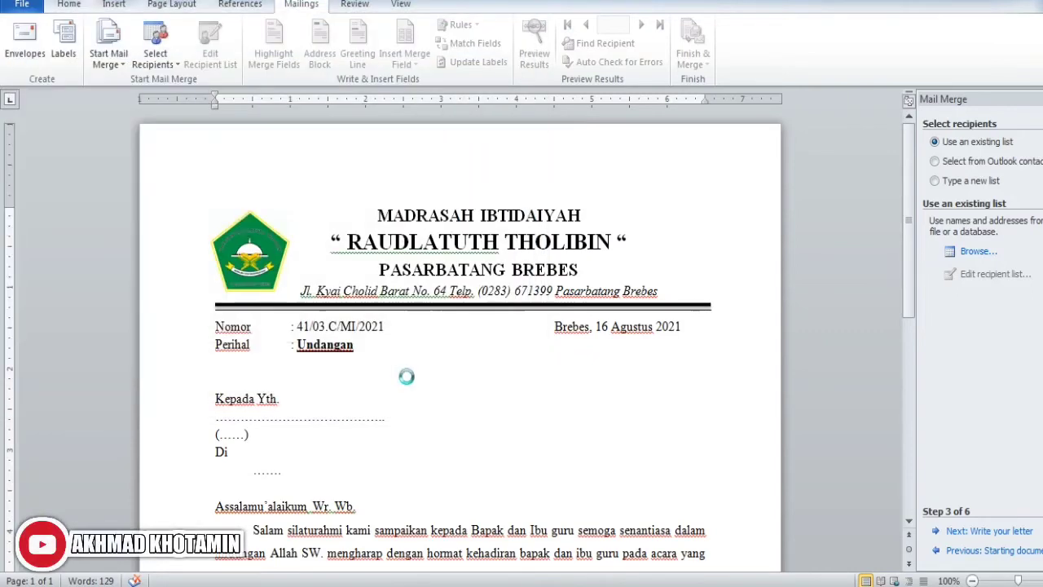
- Move the Notepad notes aside and select the Sheet2$ table of the recipient workbook
key("alt+Tab")
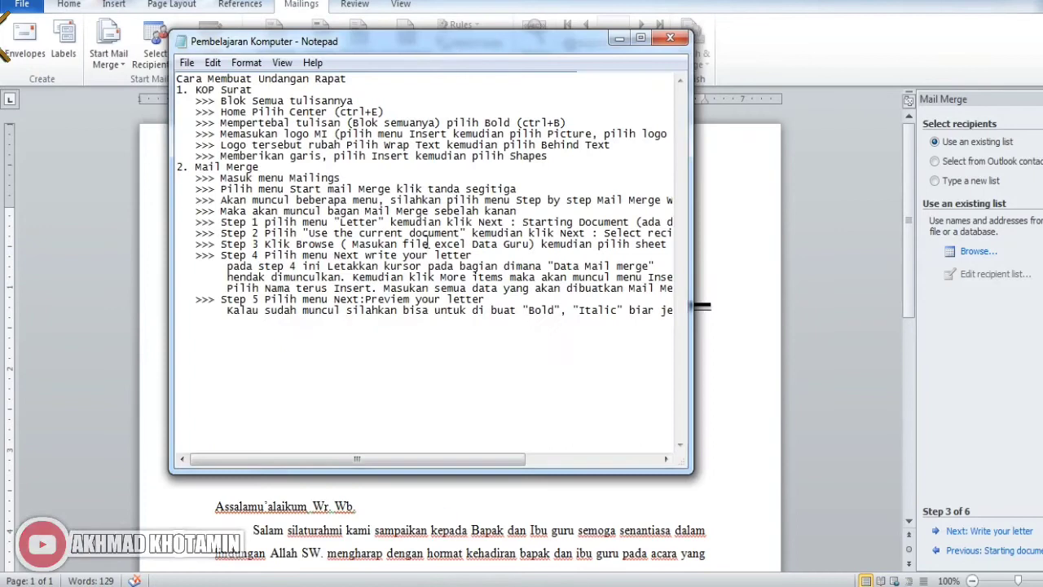
left_click_drag(453, 46, 818, 73)
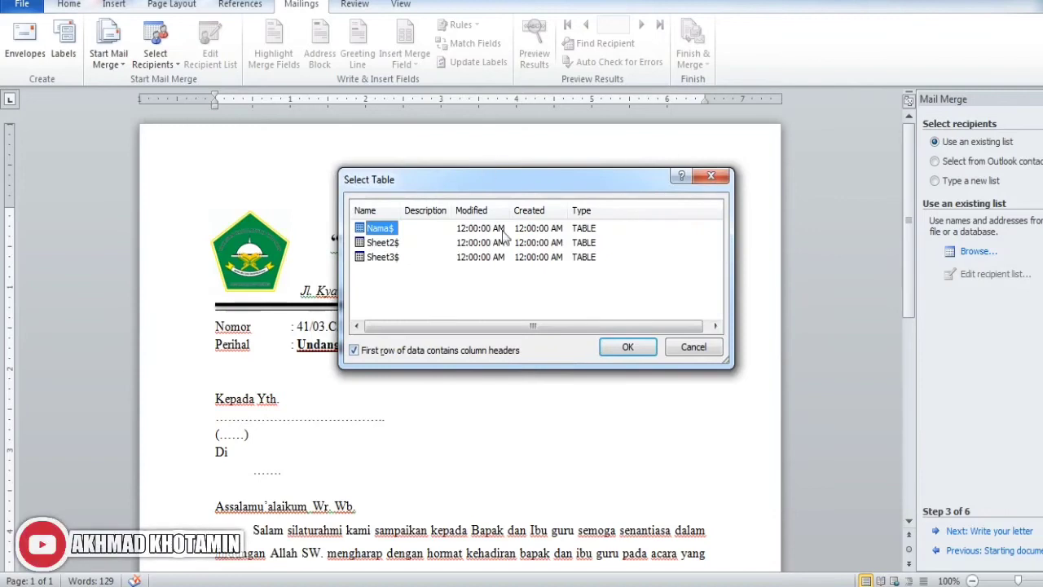
left_click(387, 244)
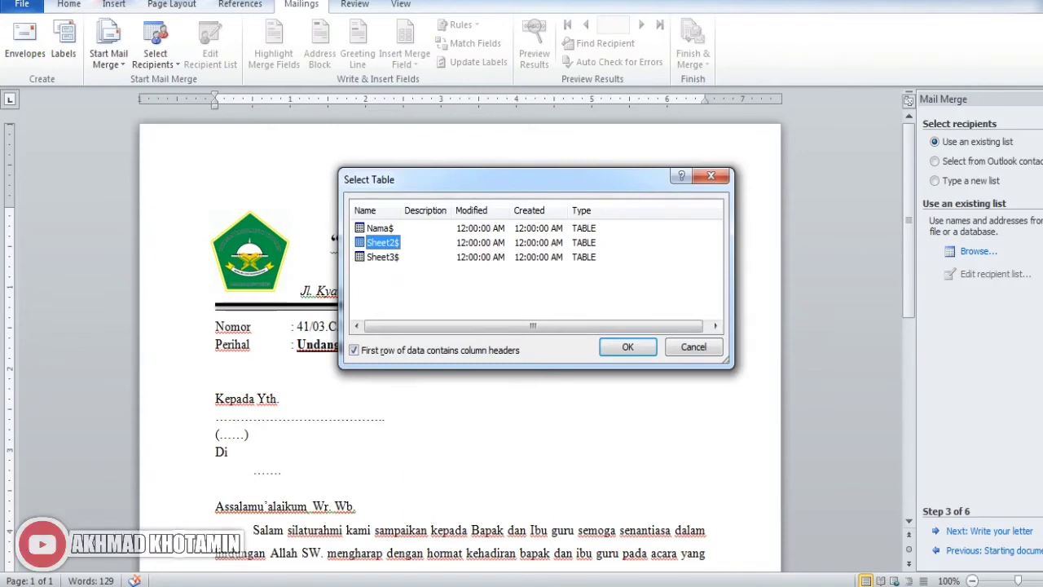
- Switch to the Excel teacher list, review its No, Nama, Jabatan and Alamat column headers, and return to Word
left_click(507, 586)
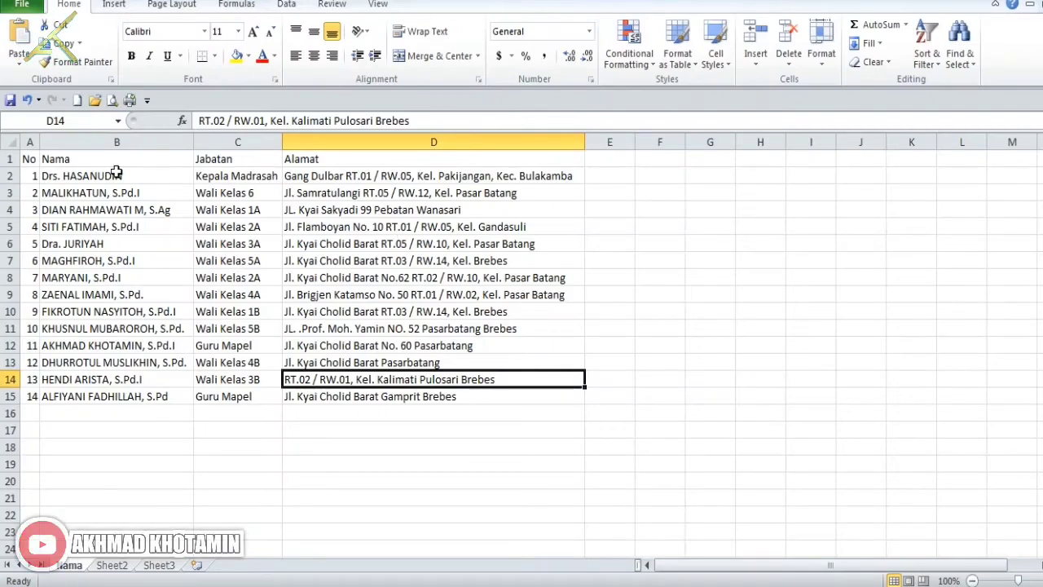
left_click(33, 156)
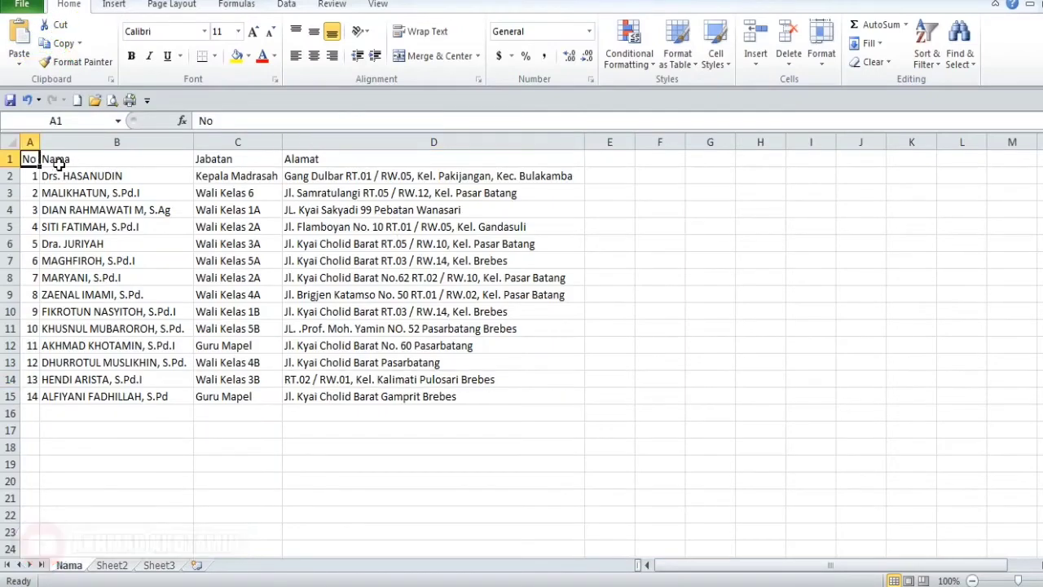
left_click(80, 160)
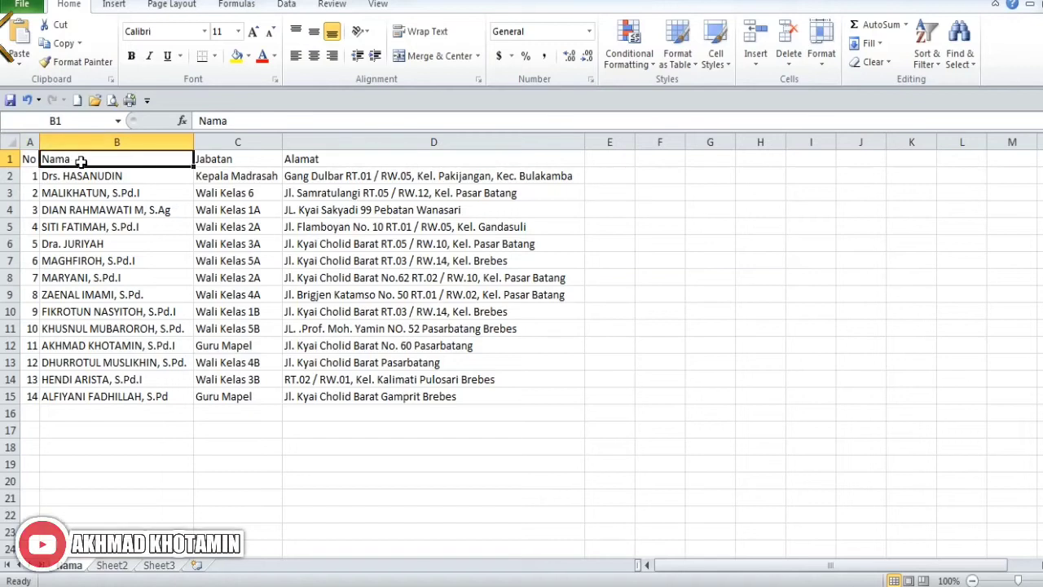
left_click(242, 158)
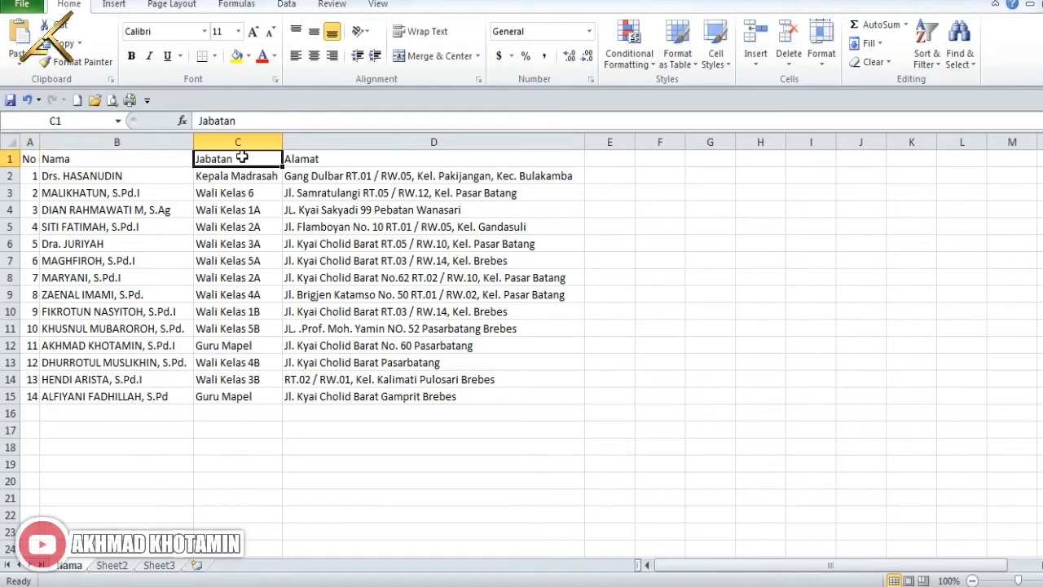
left_click(327, 162)
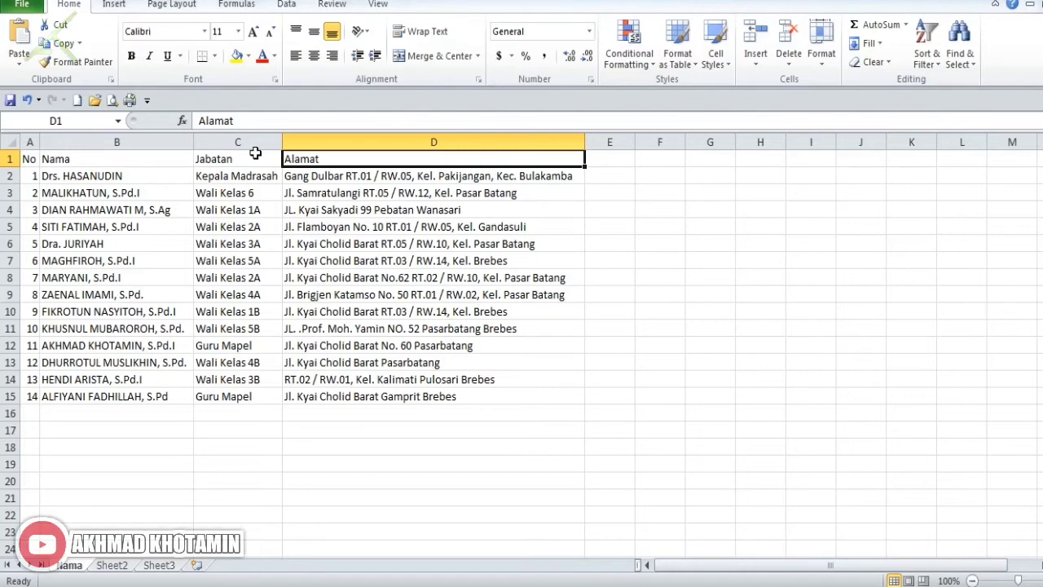
left_click(598, 330)
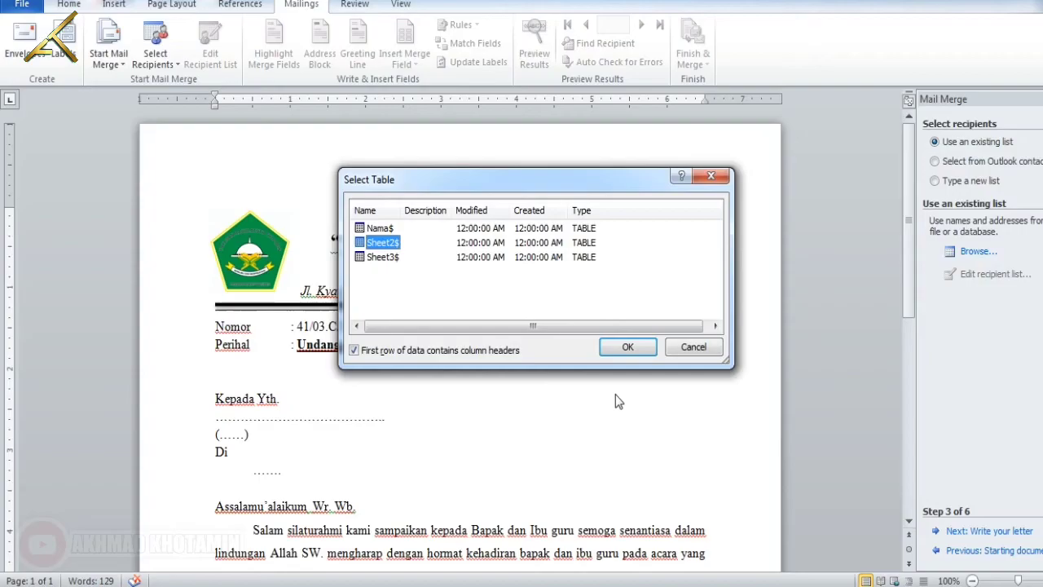
left_click(715, 176)
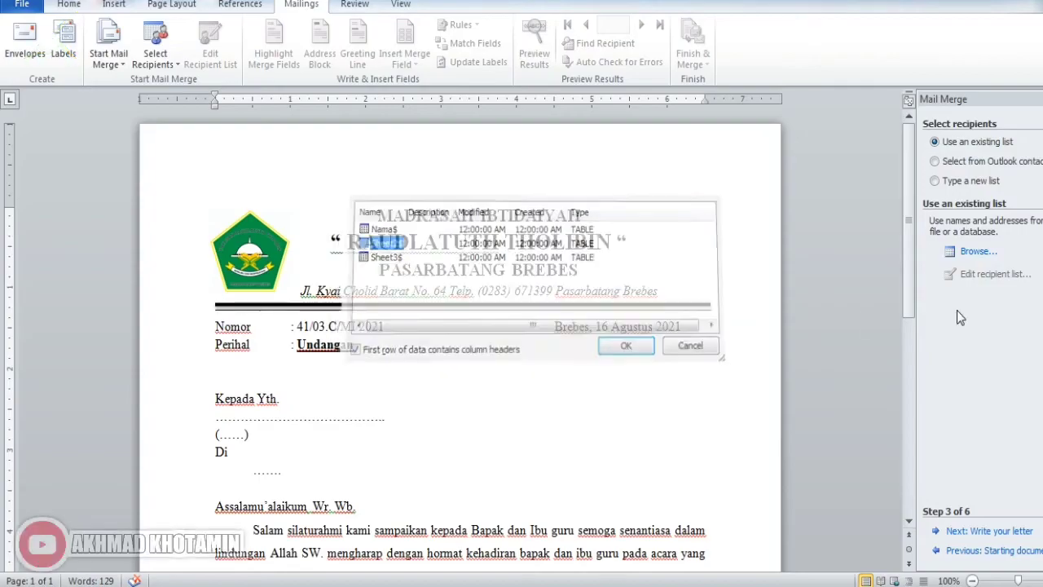
left_click(984, 255)
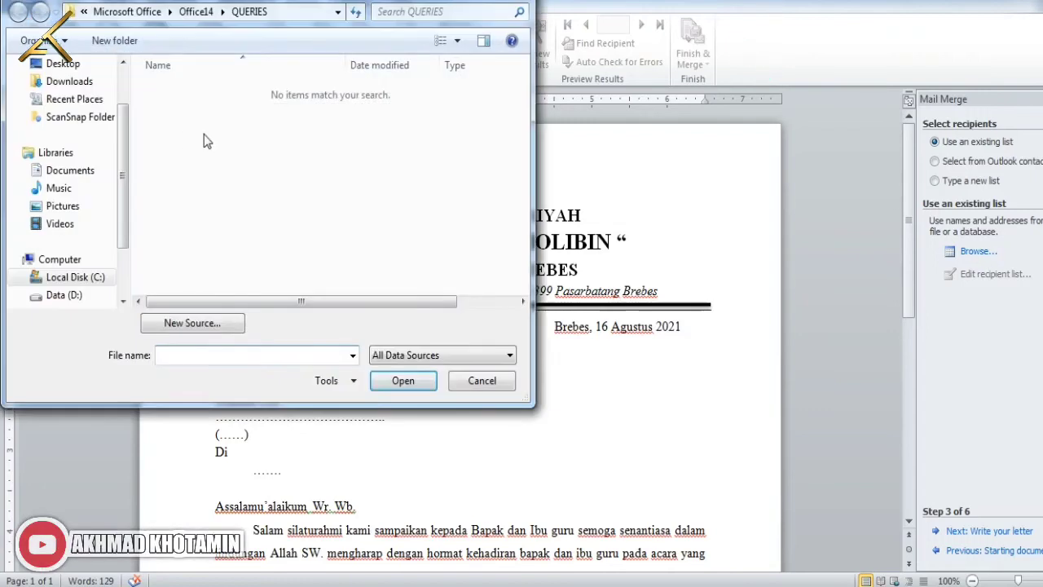
left_click(94, 172)
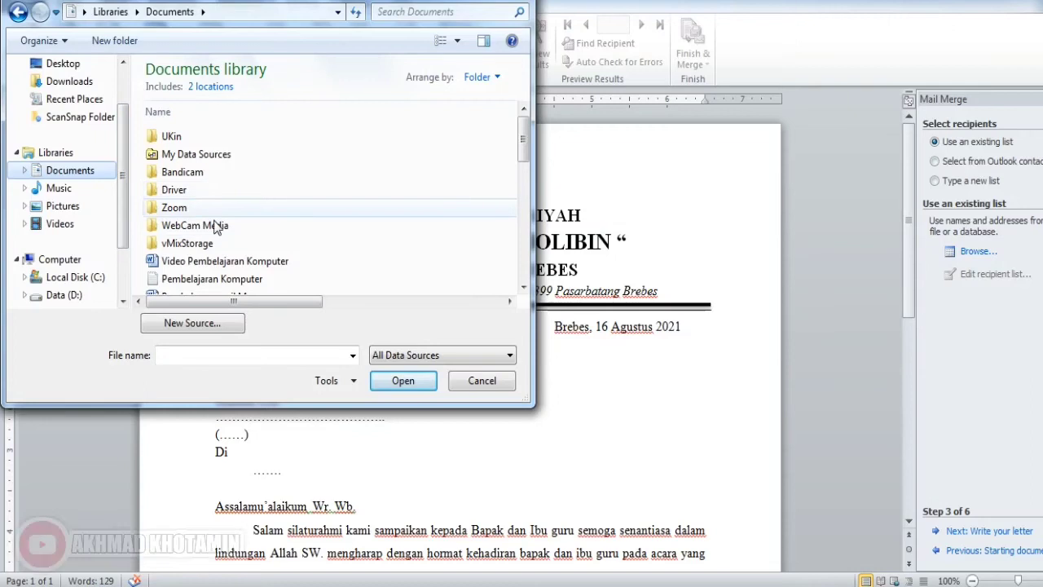
double_click(224, 137)
left_click(229, 140)
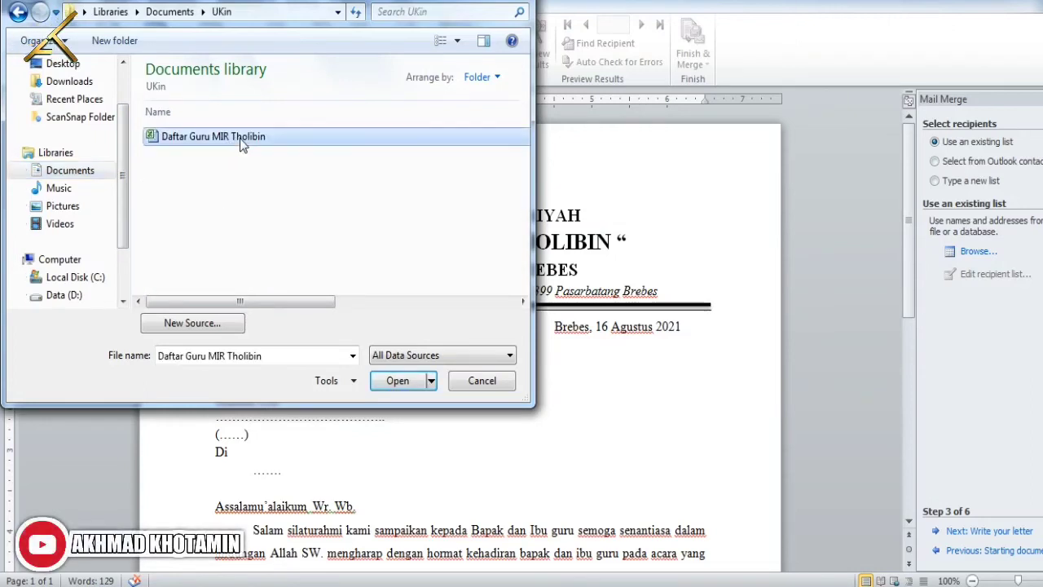
left_click(401, 389)
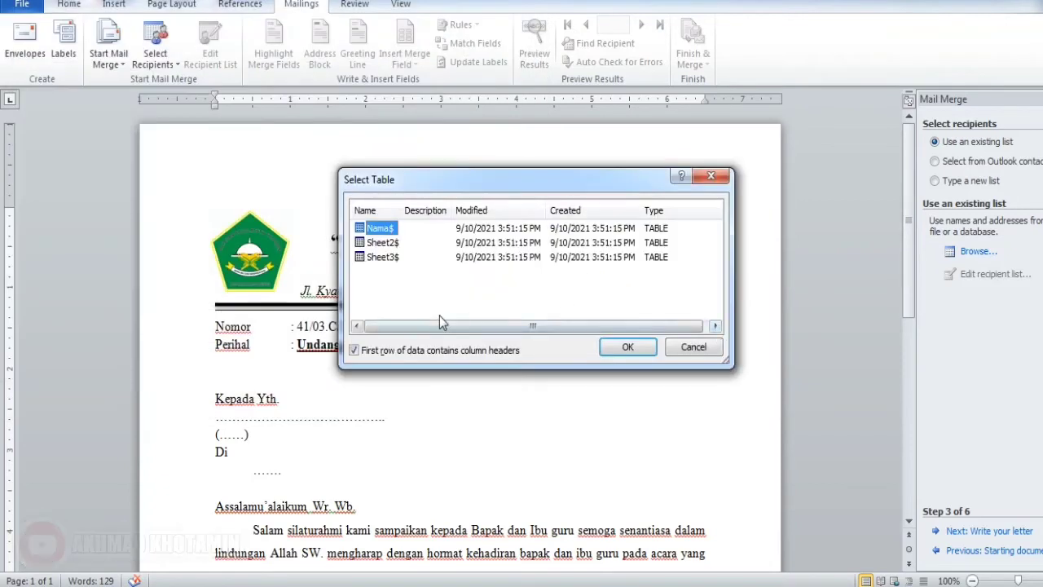
left_click(712, 177)
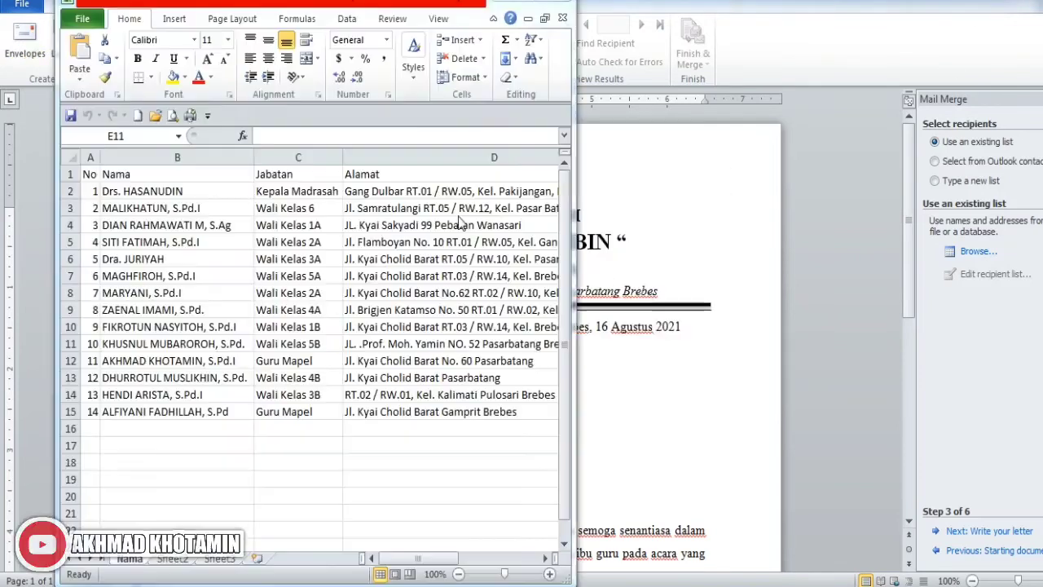
- Enlarge the teacher list window, open the Nama sheet's name for editing, and close the workbook without saving
left_click_drag(575, 175, 829, 175)
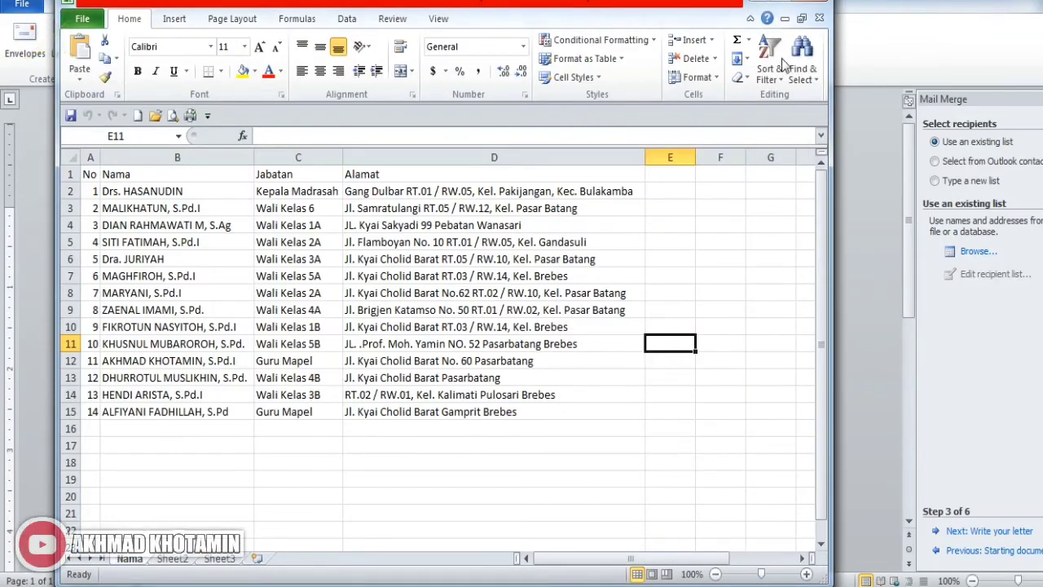
left_click_drag(734, 34, 744, 60)
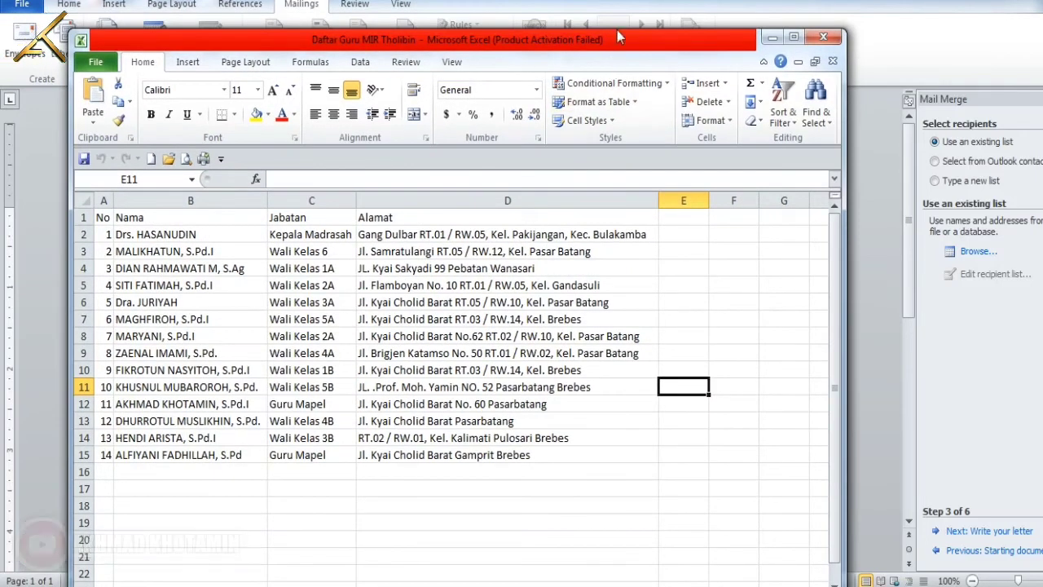
left_click_drag(617, 37, 622, 14)
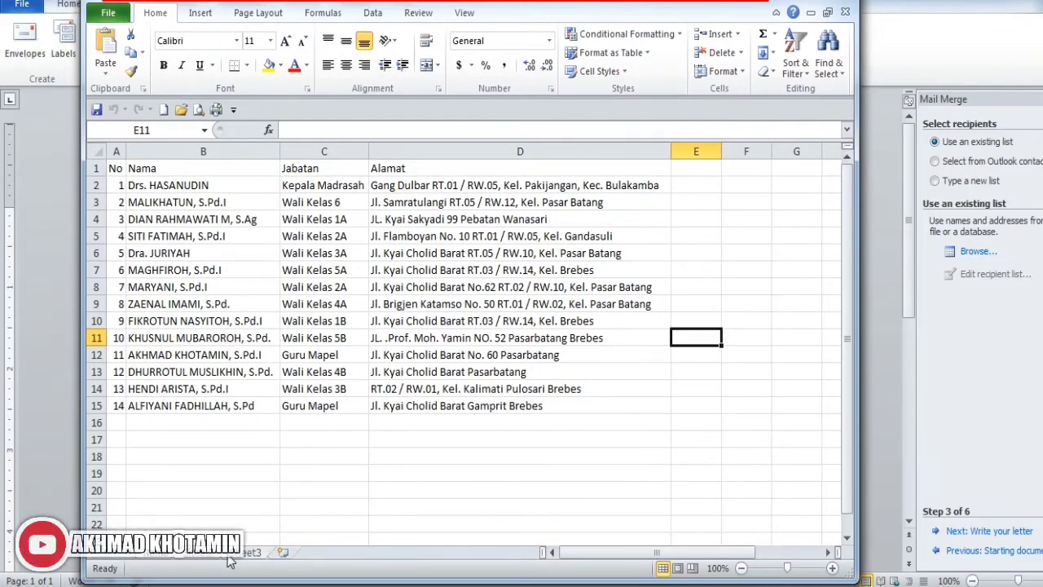
right_click(157, 554)
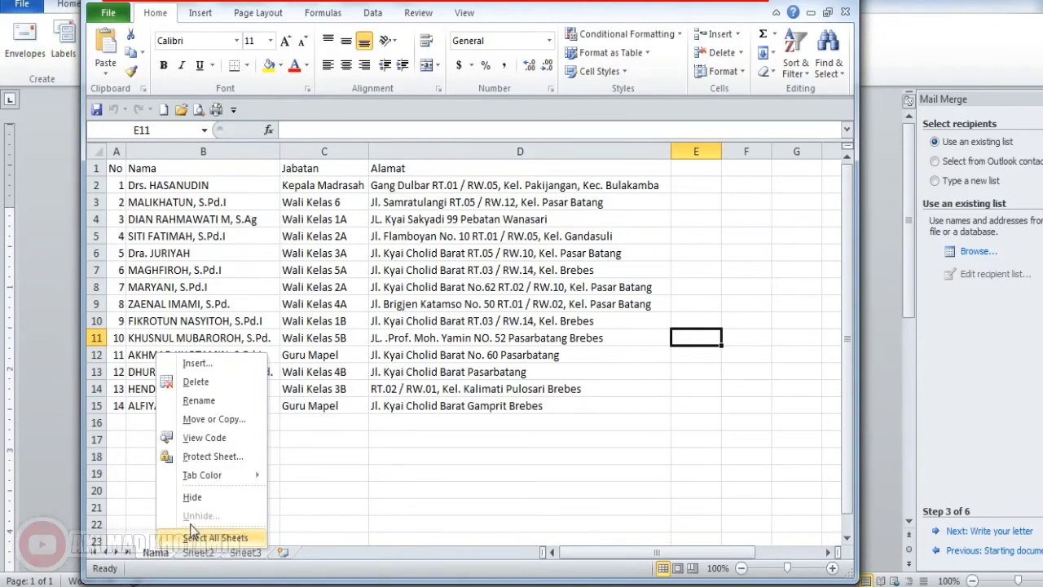
left_click(211, 400)
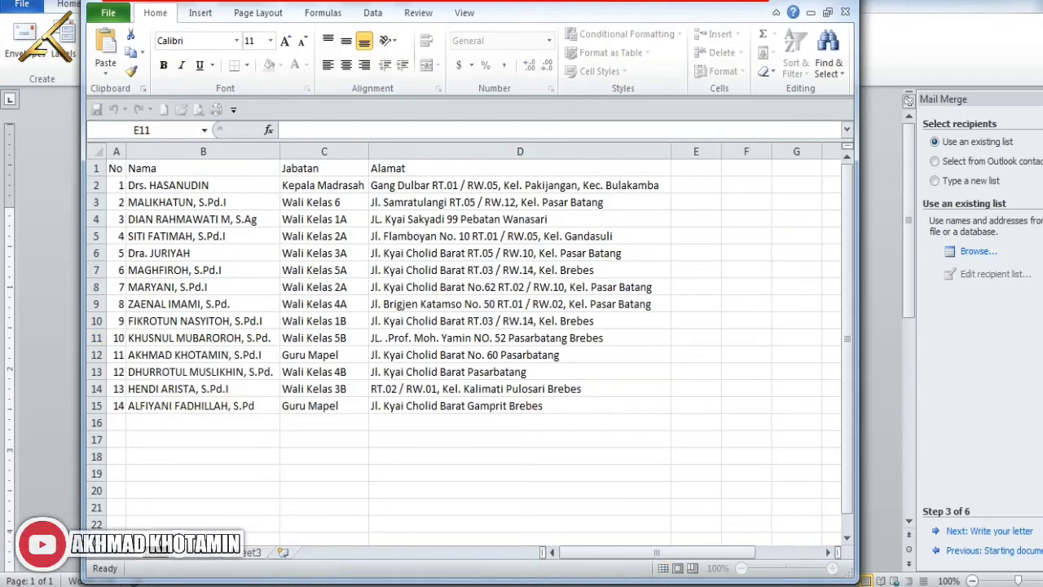
left_click(250, 461)
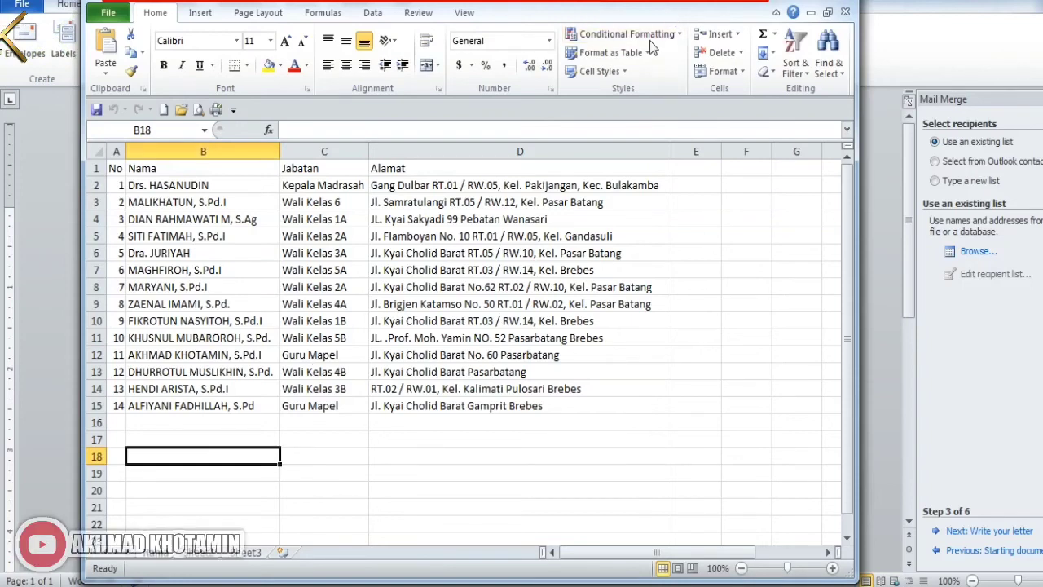
left_click_drag(670, 13, 639, 59)
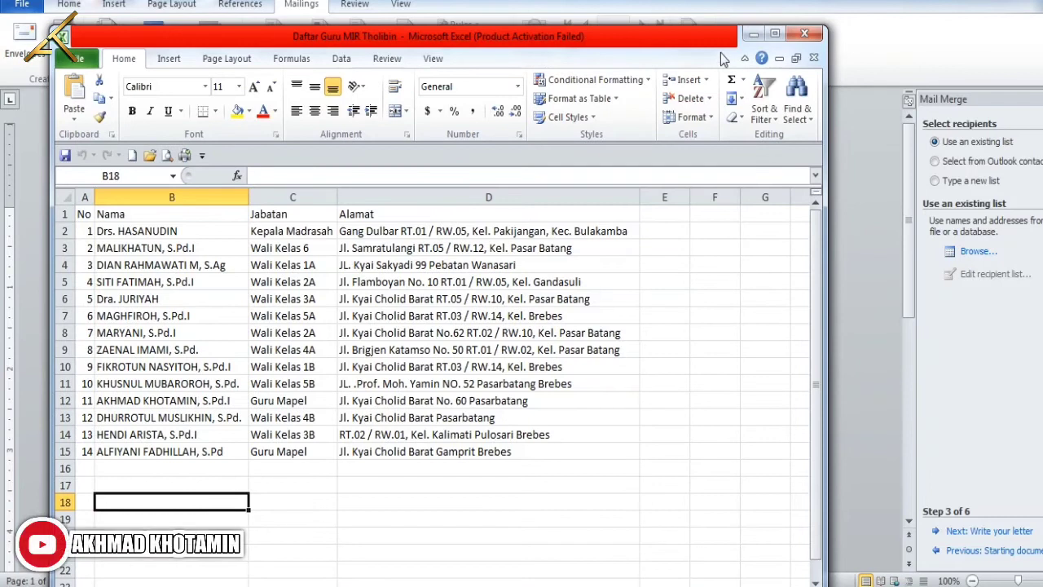
left_click(803, 39)
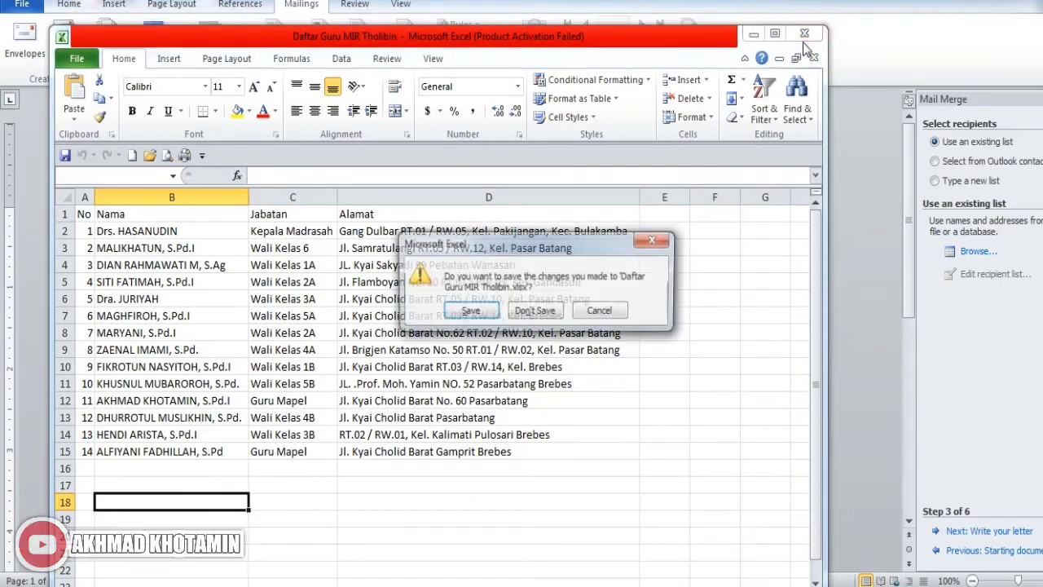
left_click(530, 310)
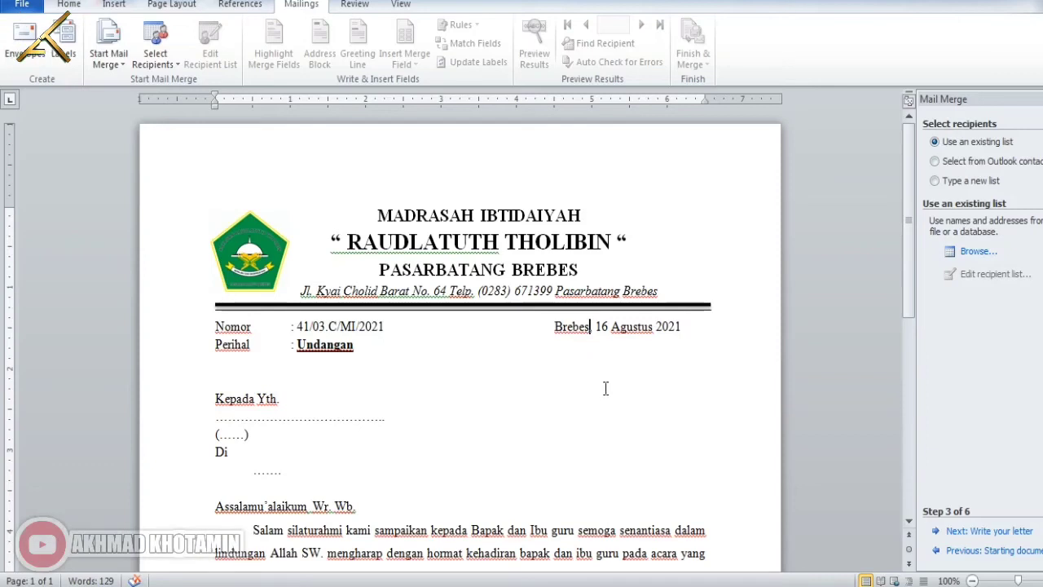
- Check the UKin folder in Windows Explorer for the teacher list workbook and return to the letter
type(",")
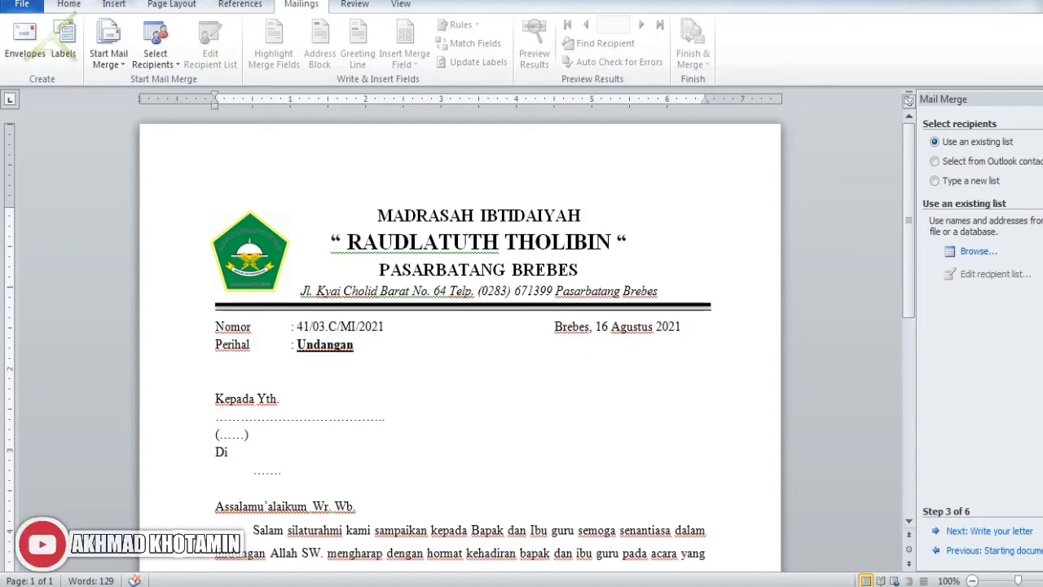
mouse_move(265, 585)
left_click(311, 553)
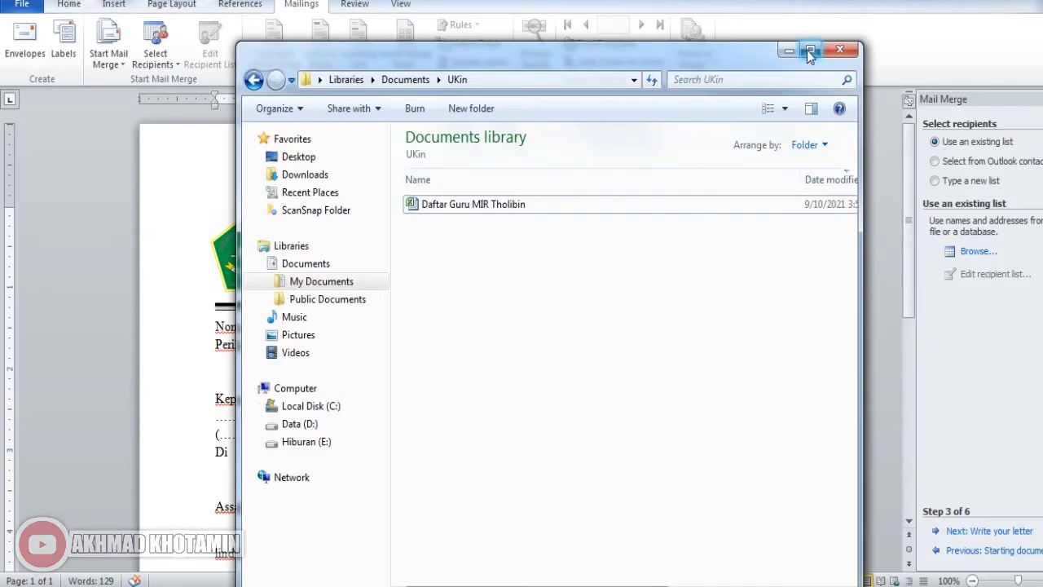
left_click(810, 51)
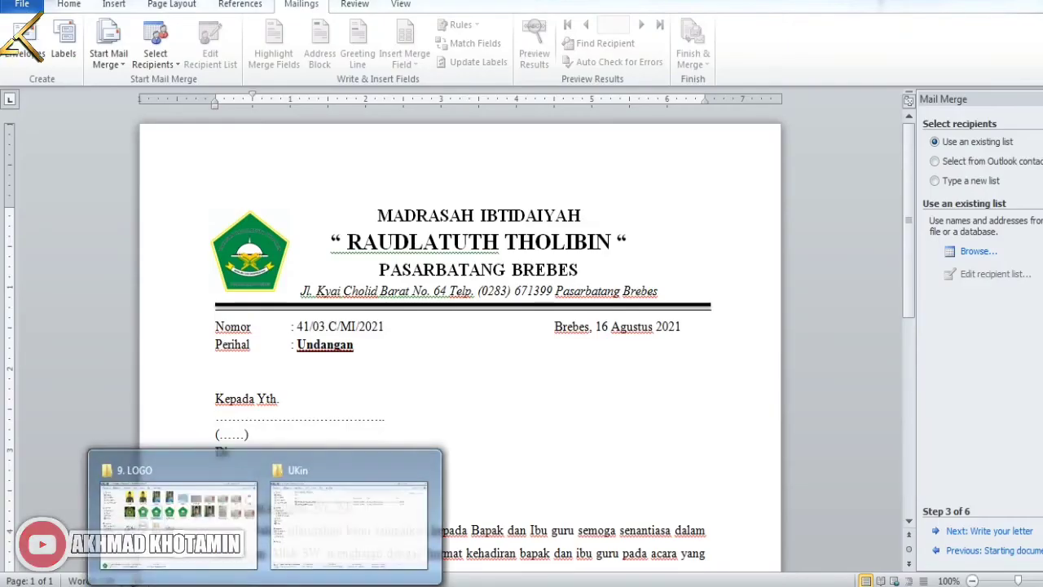
left_click(314, 540)
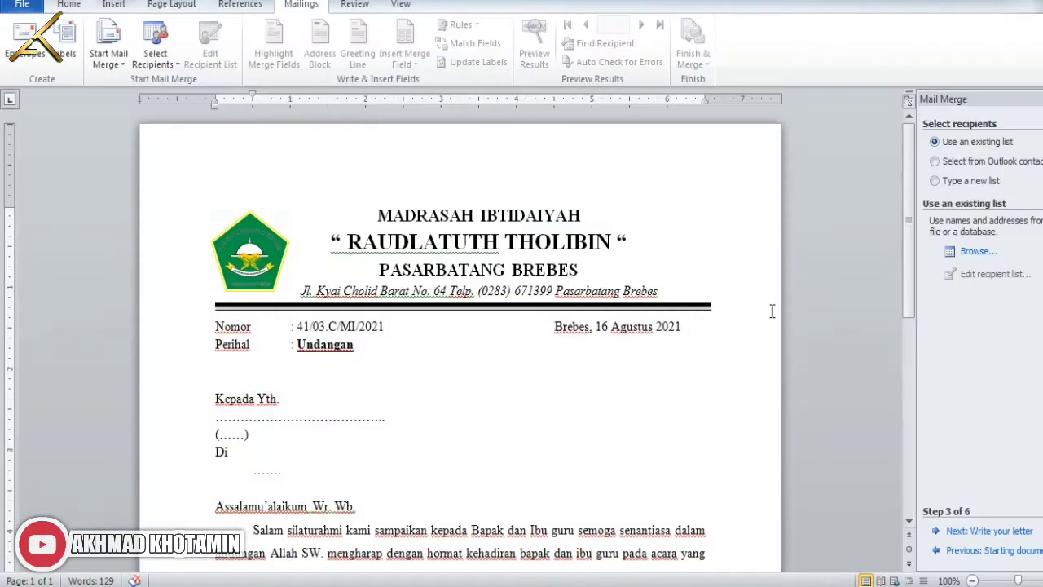
- Open the workbook "Daftar Guru MIR Tholibin" from the UKin folder in Documents as the existing recipient list
left_click(977, 252)
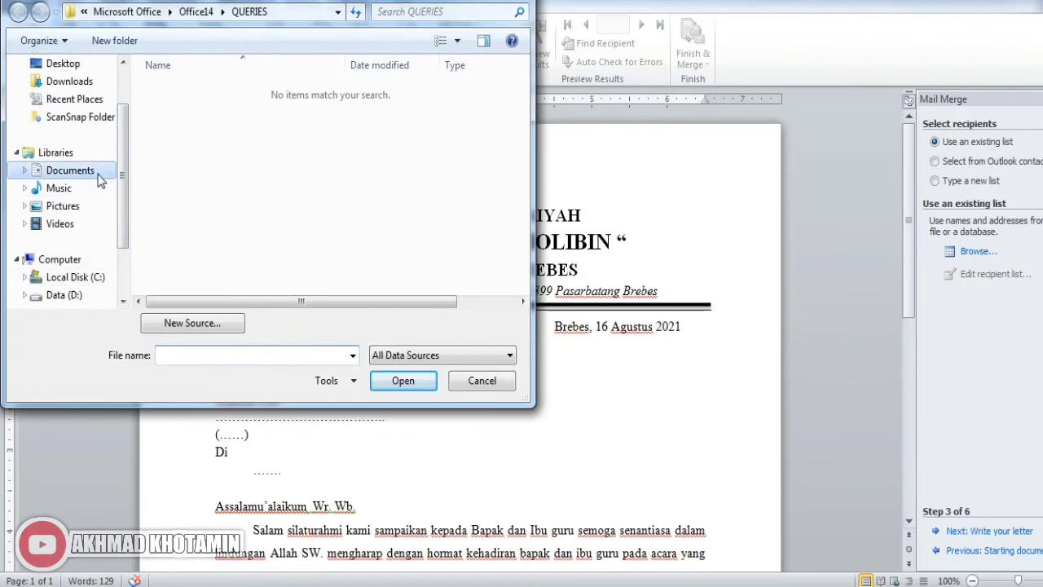
left_click(97, 173)
double_click(215, 133)
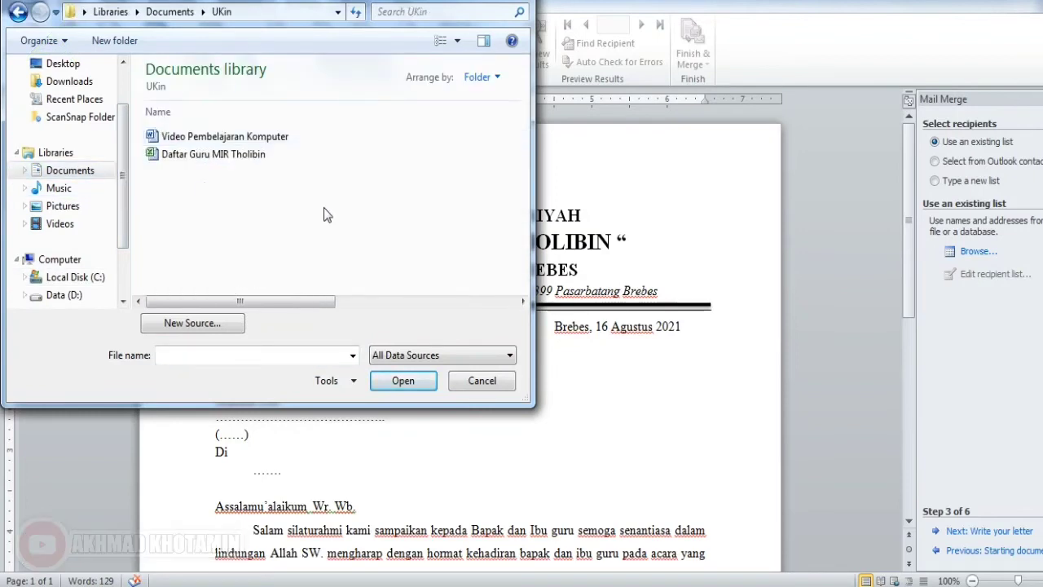
left_click(286, 155)
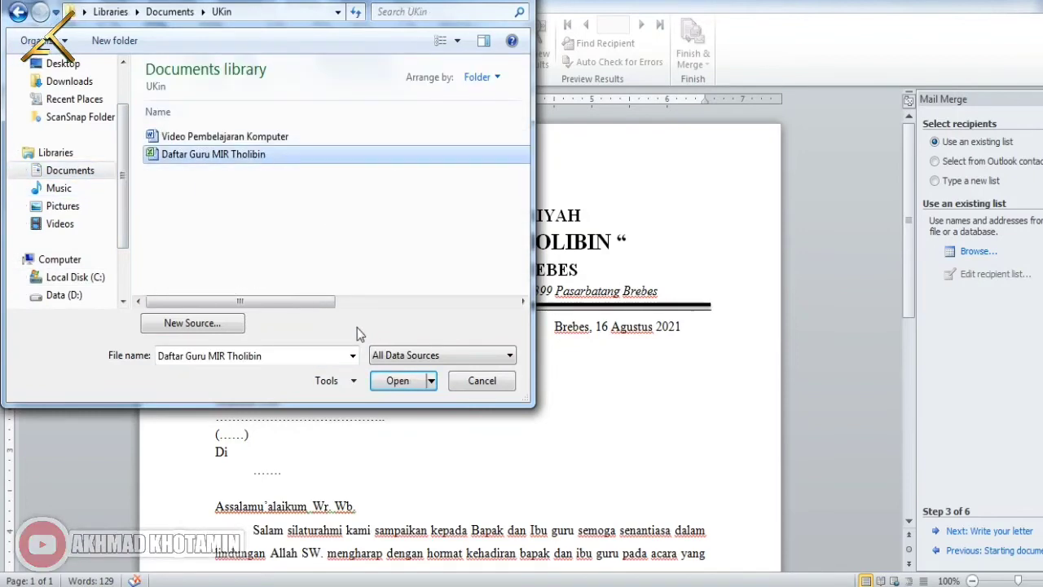
left_click(398, 381)
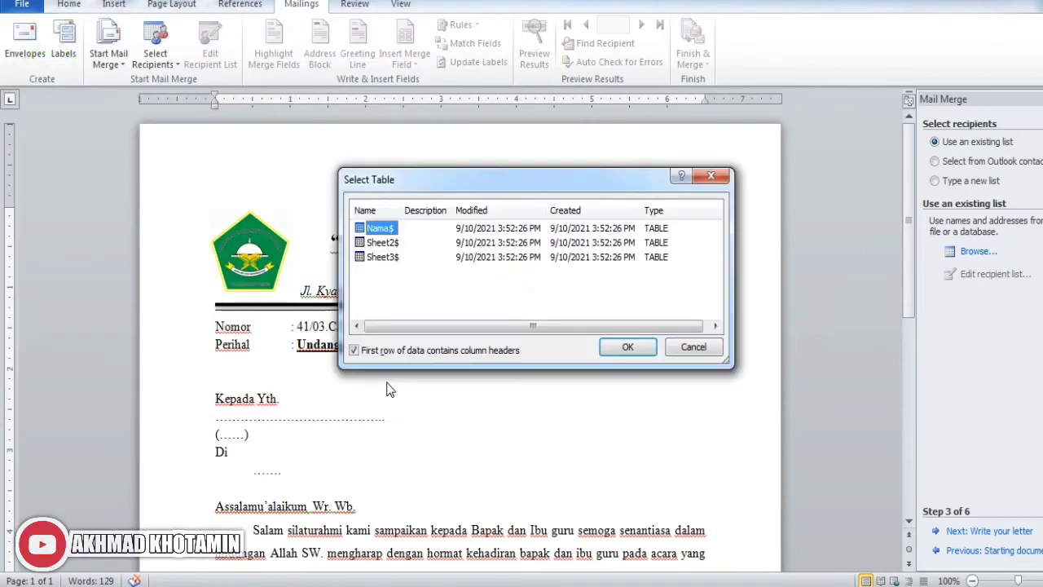
- Choose the Nama$ table as the recipient source, keeping the first row as column headers, and confirm it
left_click(375, 243)
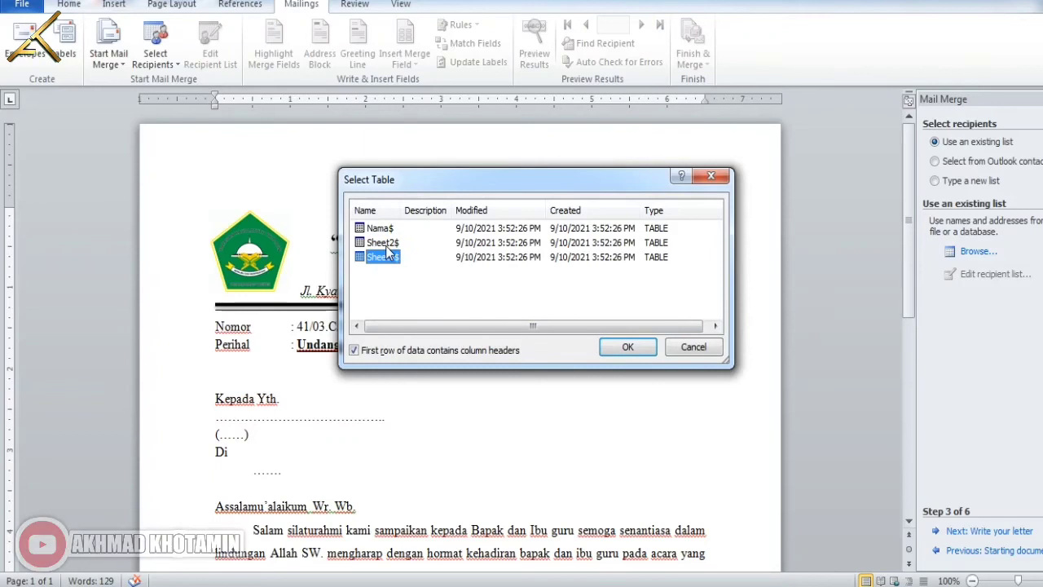
left_click(388, 258)
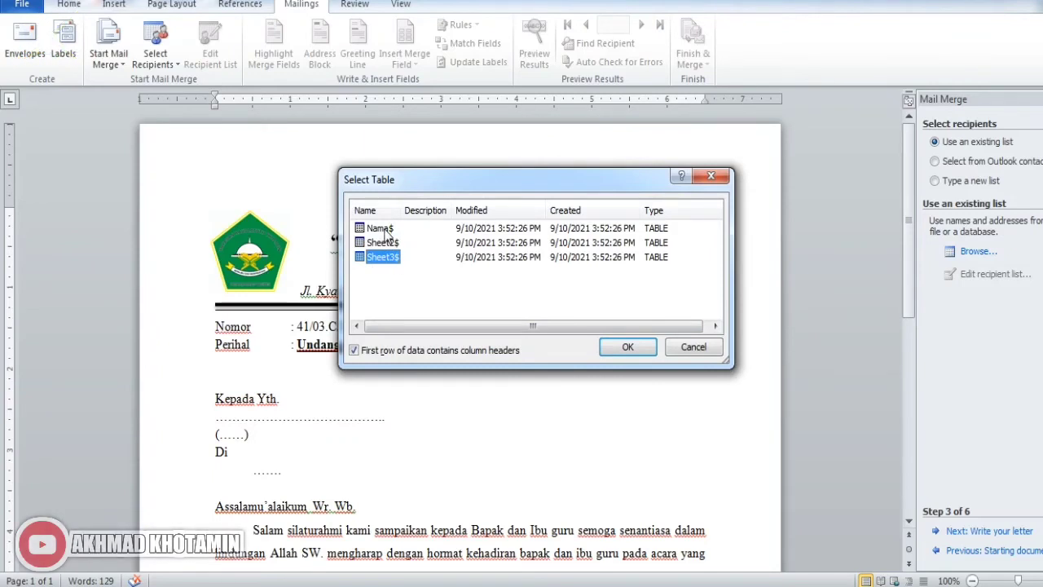
left_click(385, 230)
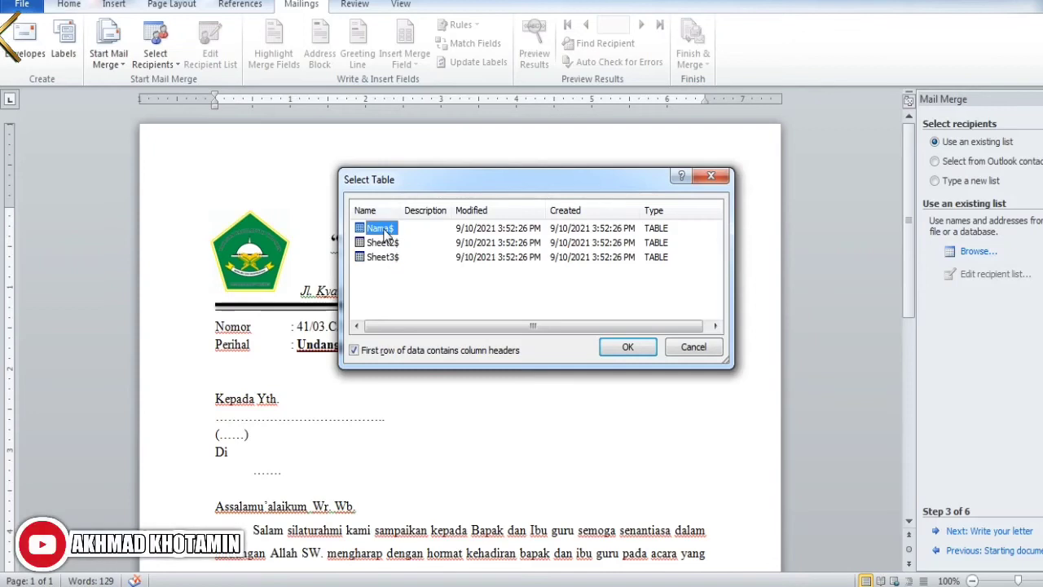
left_click(626, 347)
- Check the Notepad instructions and review the Nama, Jabatan and Alamat columns in the Mail Merge Recipients list
key("alt+Tab")
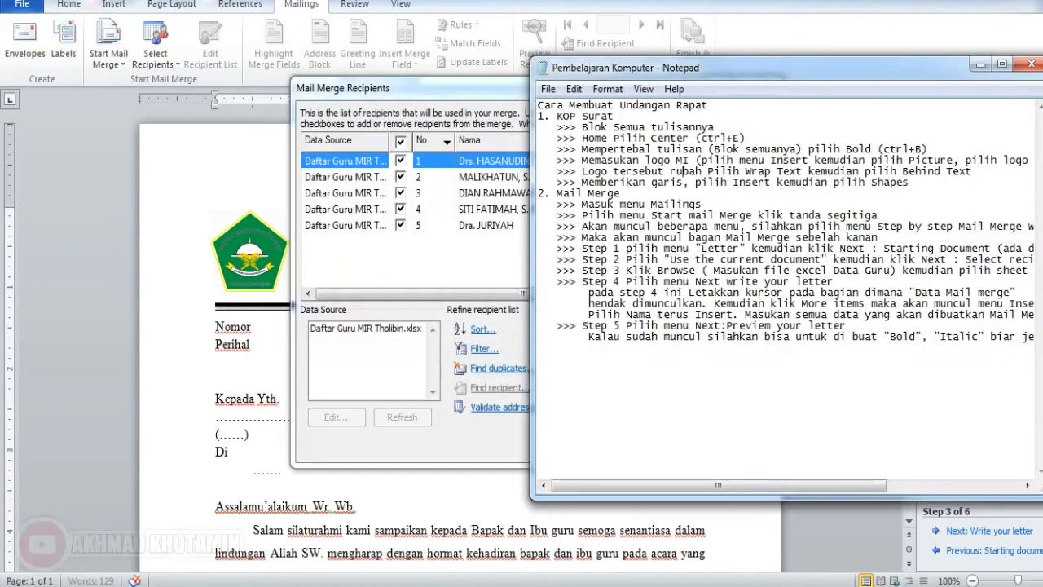
left_click(981, 64)
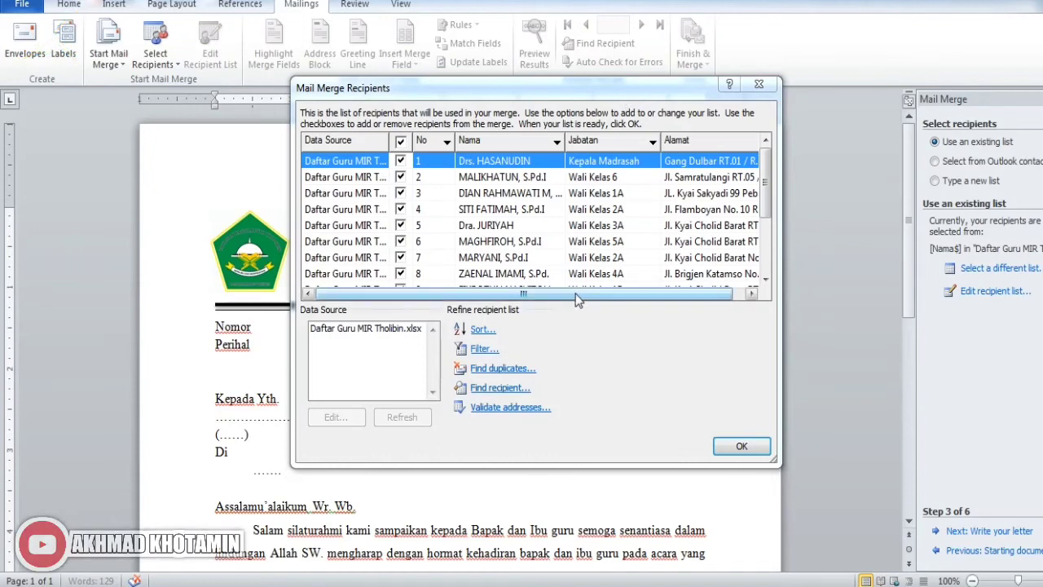
left_click_drag(575, 300, 611, 291)
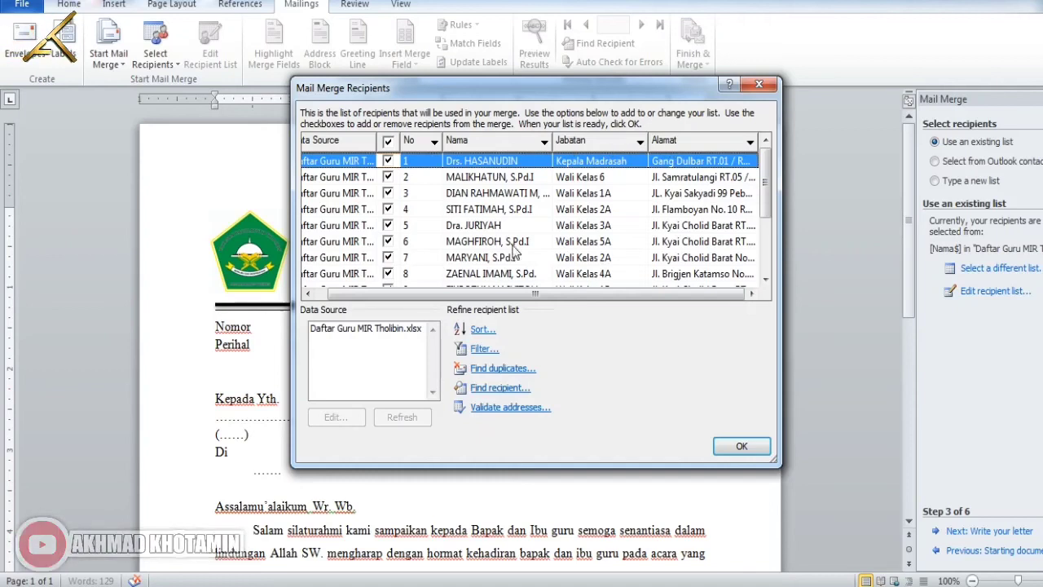
- Sort the mail merge recipients by Jabatan in ascending order, review the sorted columns and confirm the recipient list
left_click(482, 330)
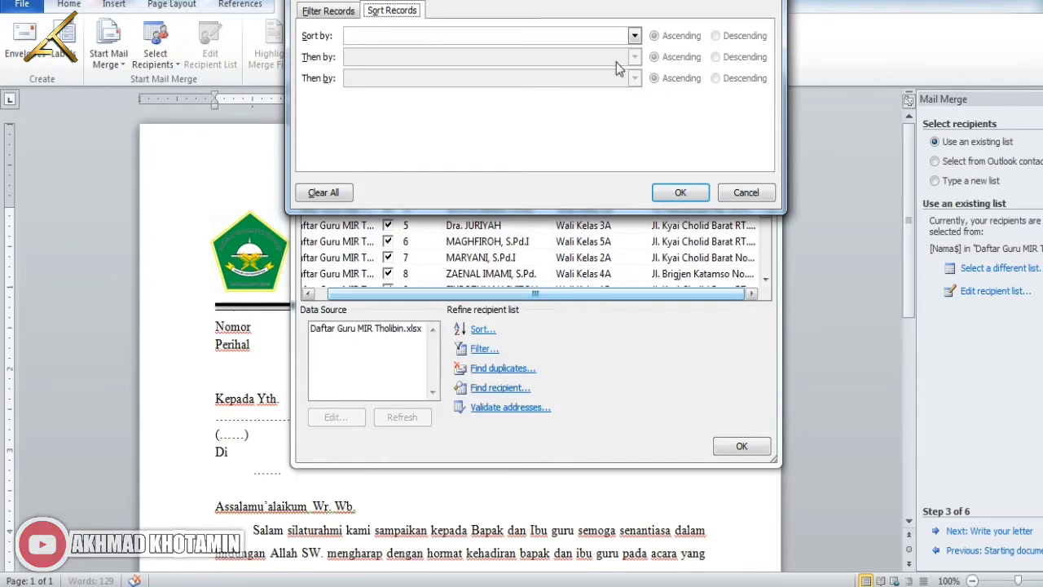
left_click(635, 36)
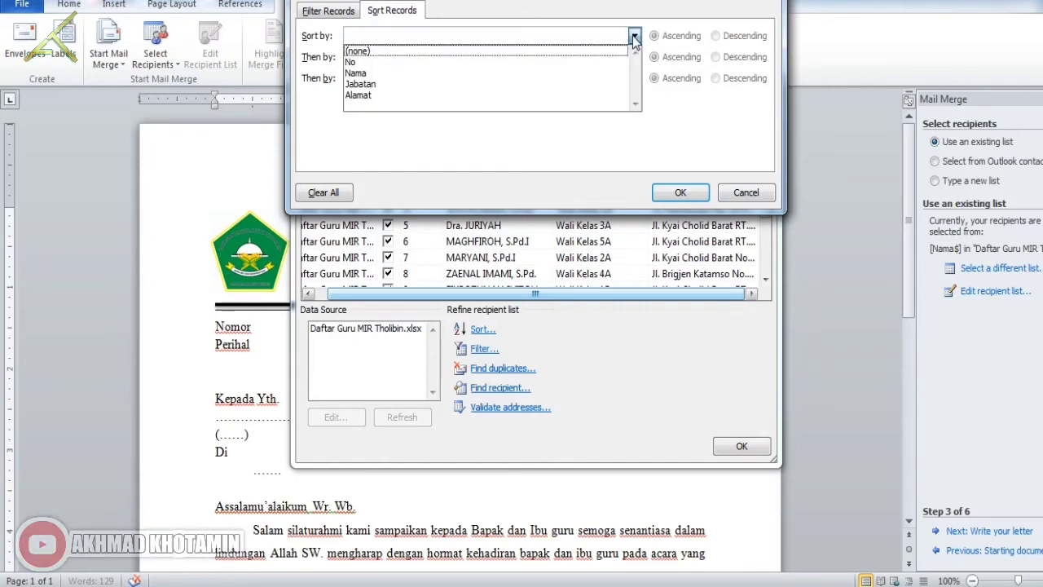
left_click(400, 84)
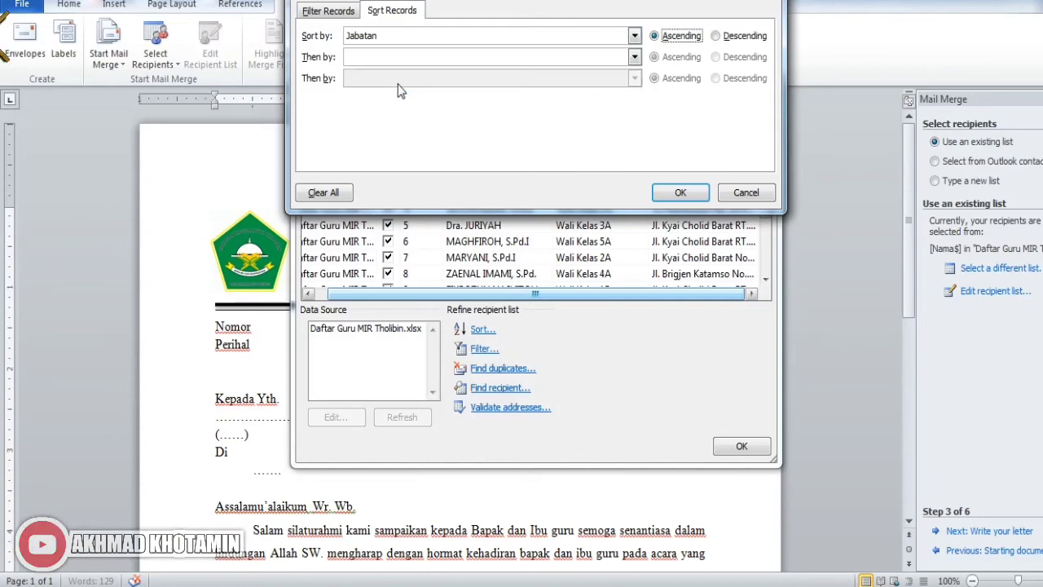
left_click(681, 196)
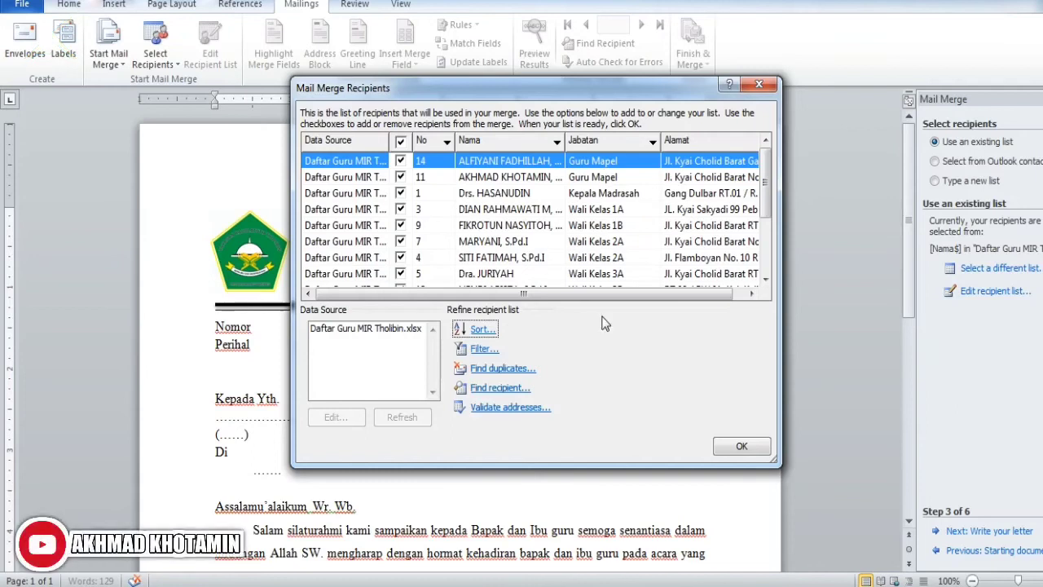
left_click_drag(619, 304, 668, 291)
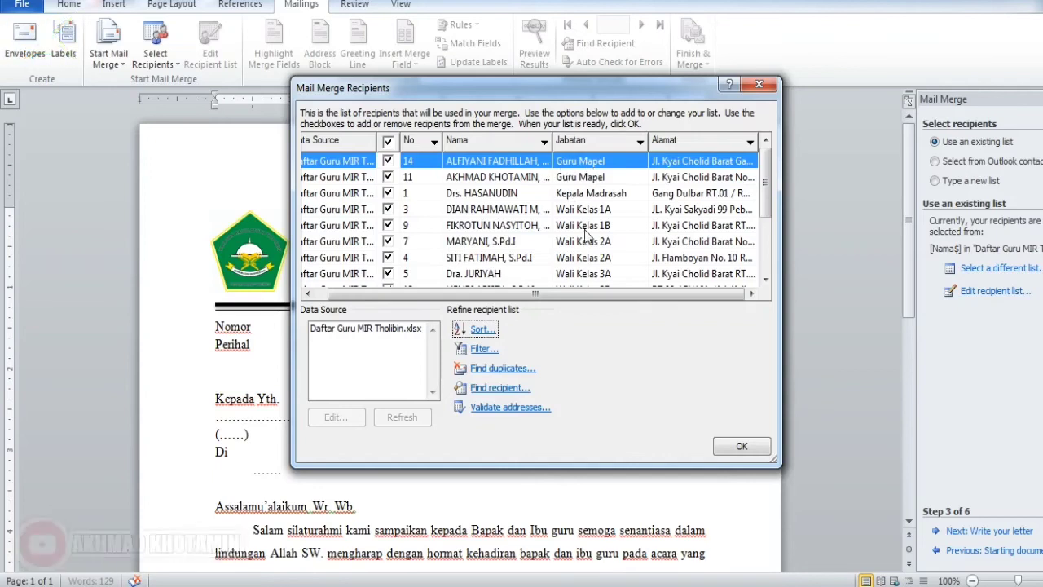
left_click(740, 447)
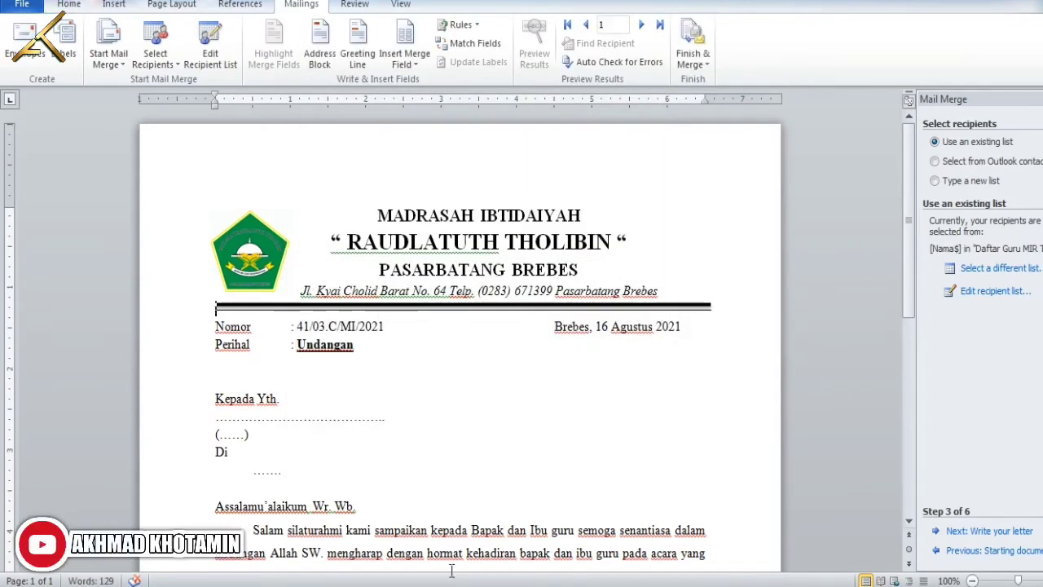
- Advance the mail merge to writing the letter and read the step 4 instructions in the Notepad file "Pembelajaran Komputer"
mouse_move(411, 585)
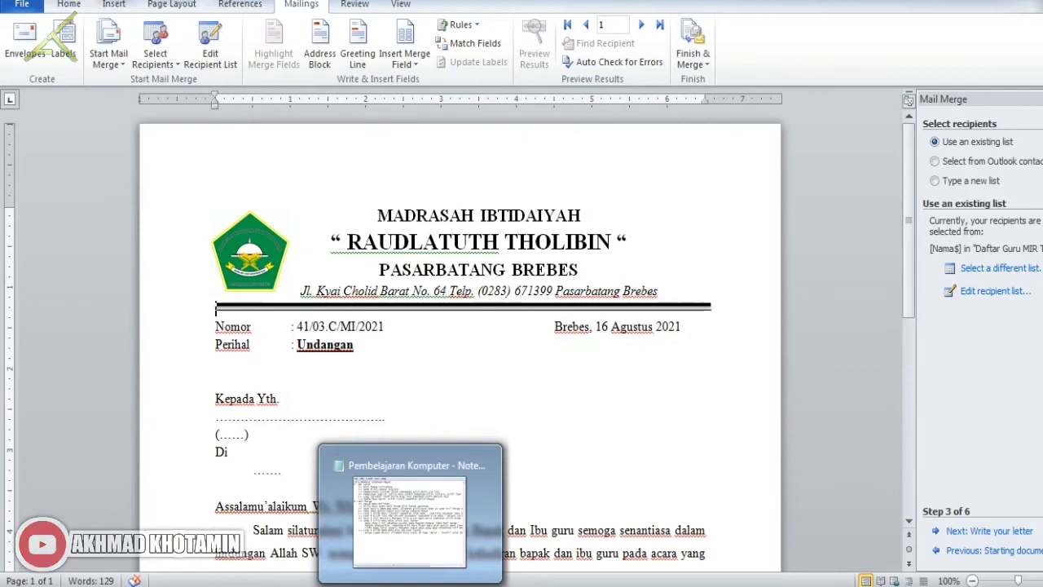
left_click(409, 509)
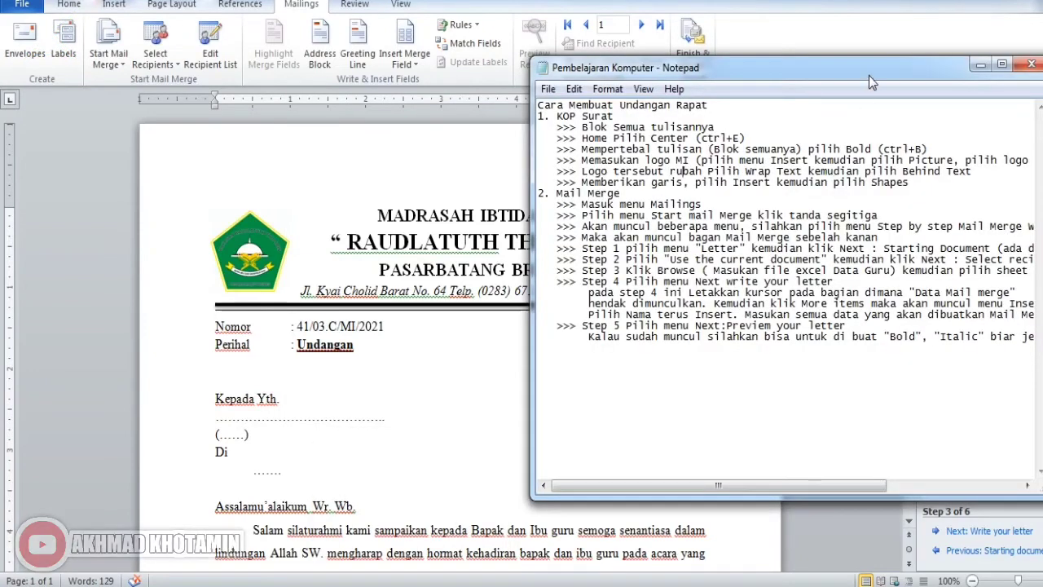
left_click_drag(869, 70, 840, 48)
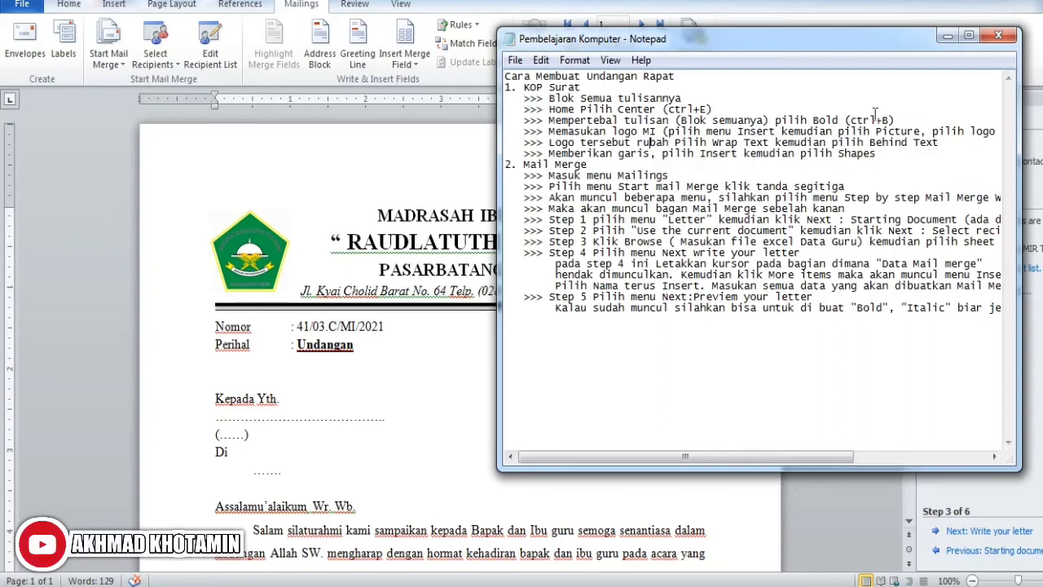
left_click_drag(873, 44, 575, 23)
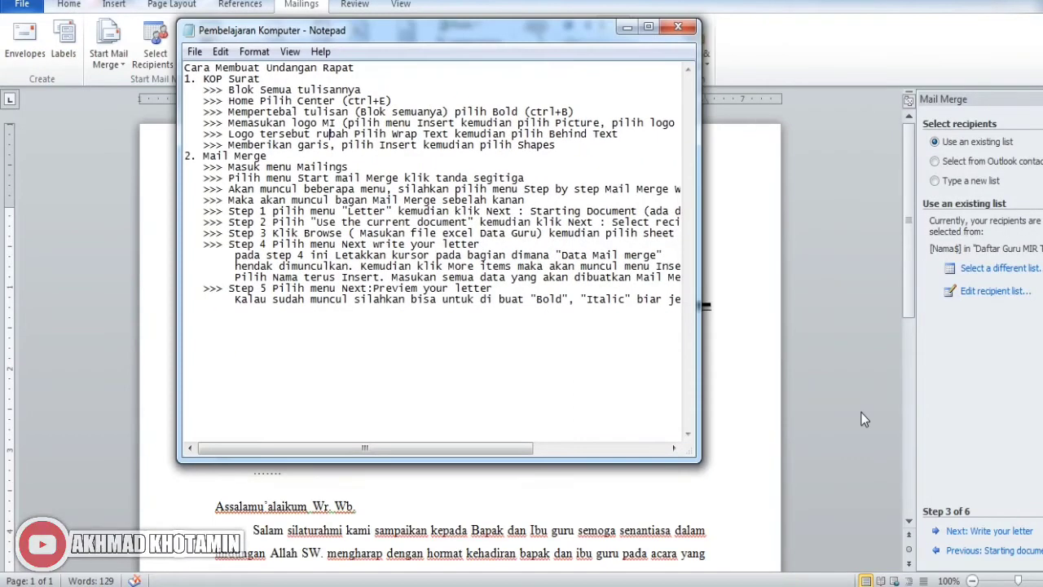
left_click(861, 412)
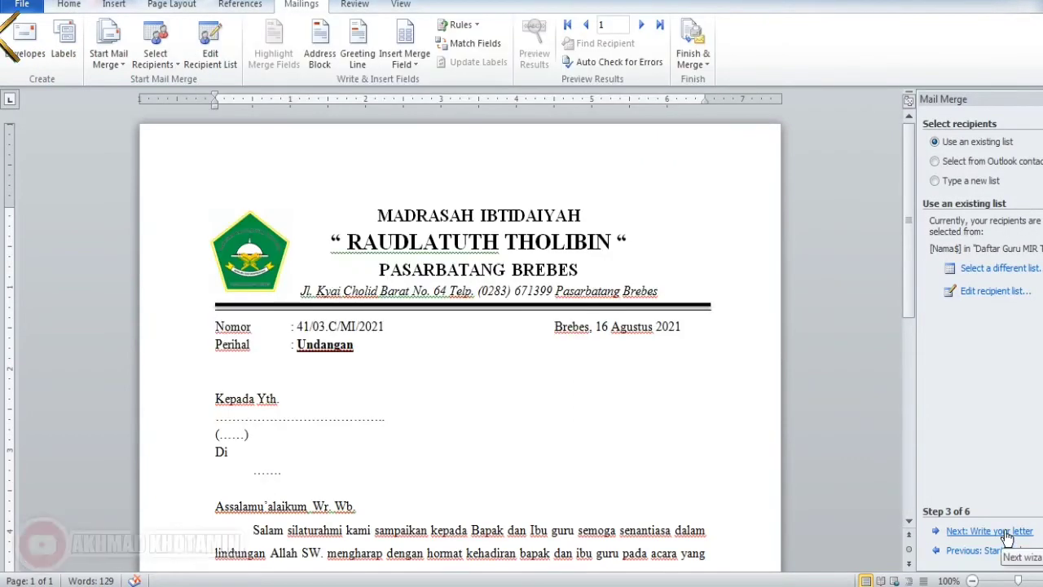
left_click(1009, 534)
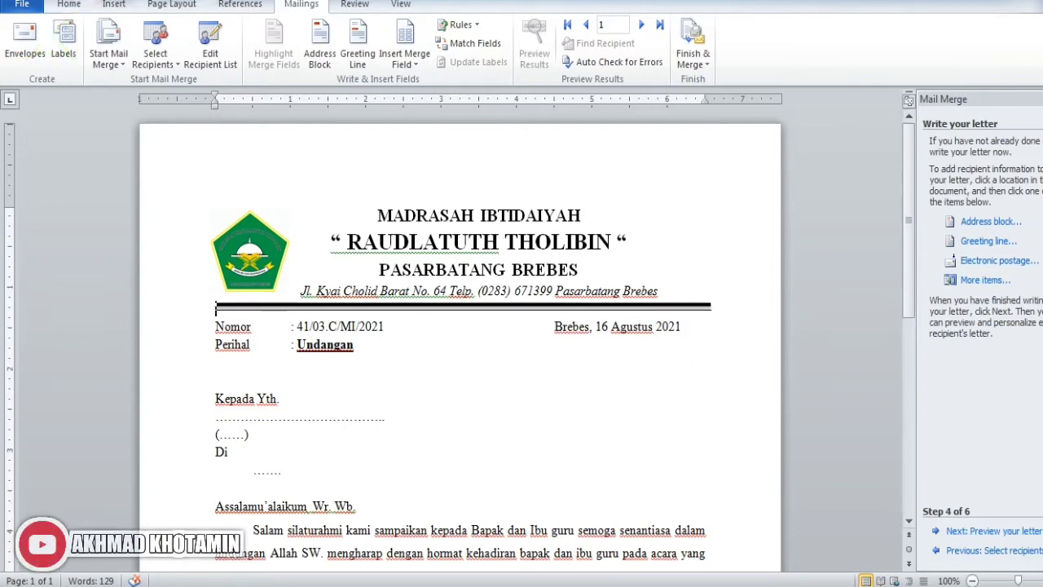
mouse_move(371, 585)
left_click(370, 522)
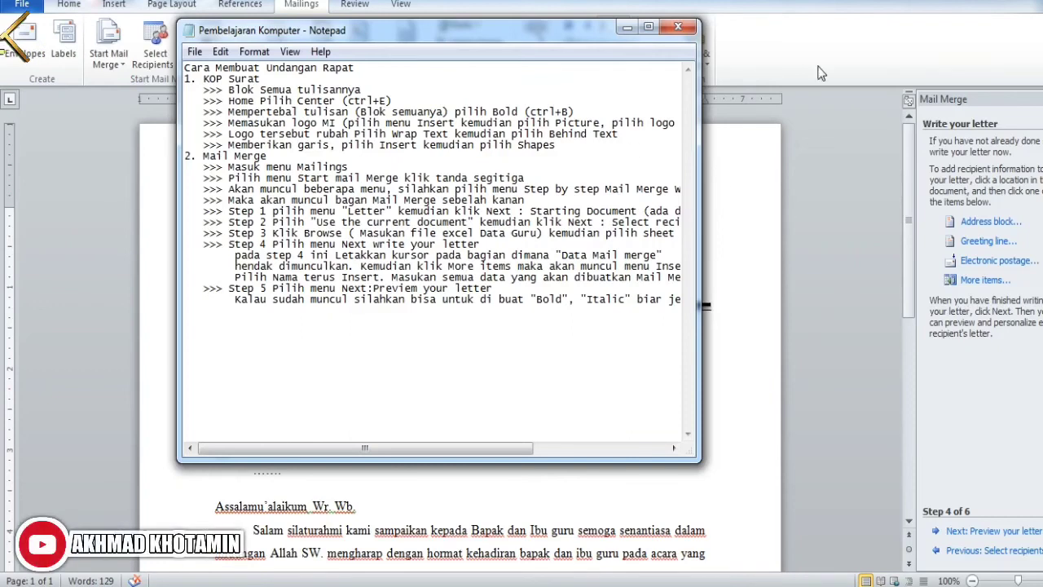
left_click(863, 56)
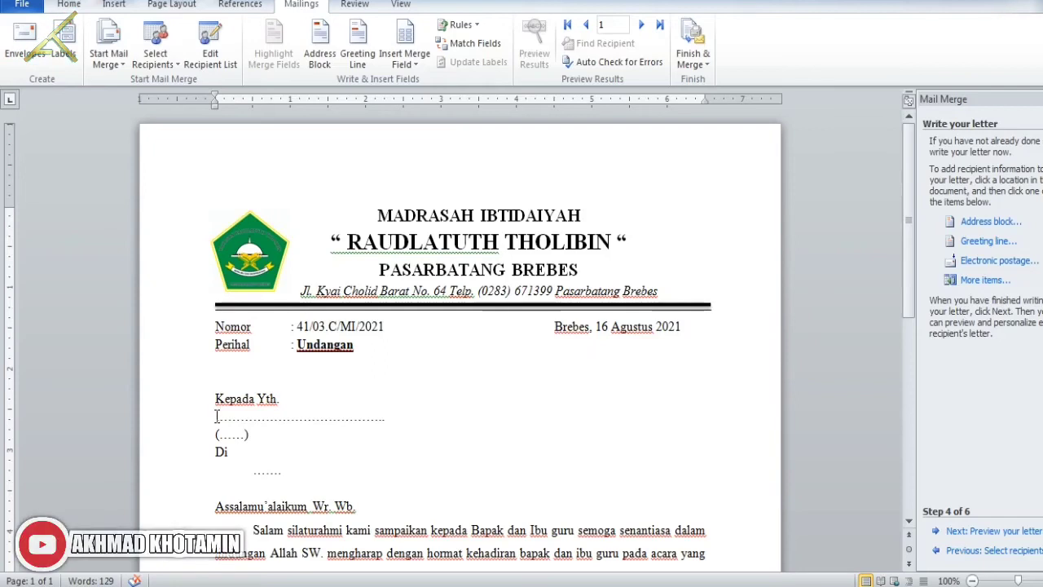
- Replace the dotted line under "Kepada Yth." with the Nama merge field
left_click_drag(219, 416, 388, 419)
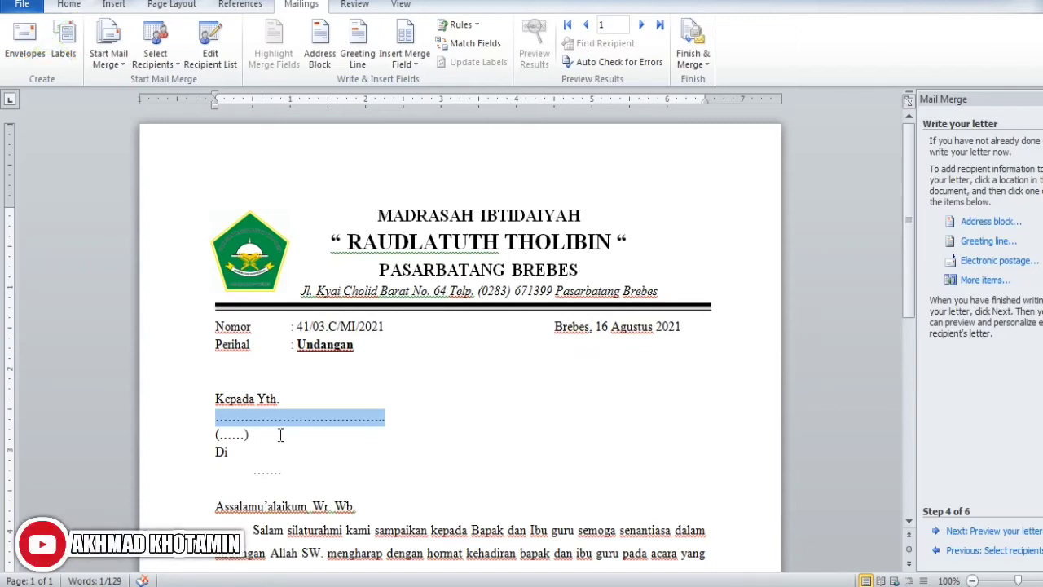
key("Delete")
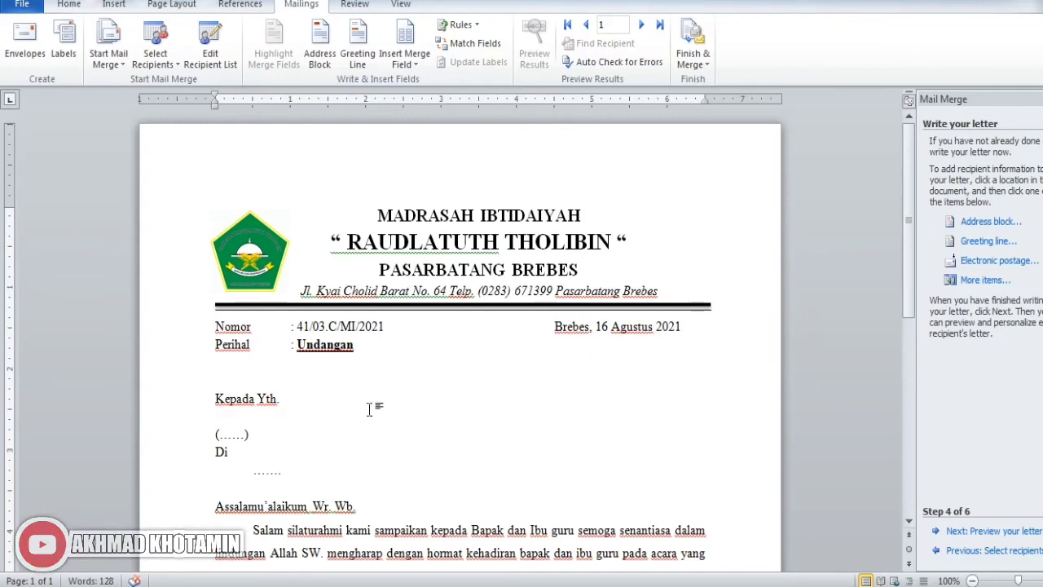
left_click(978, 281)
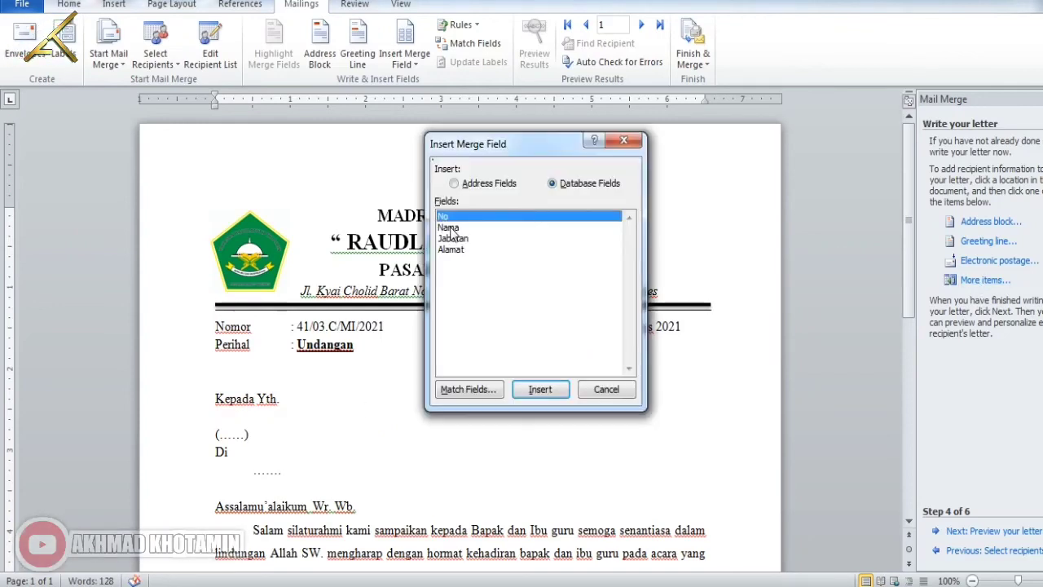
left_click(451, 229)
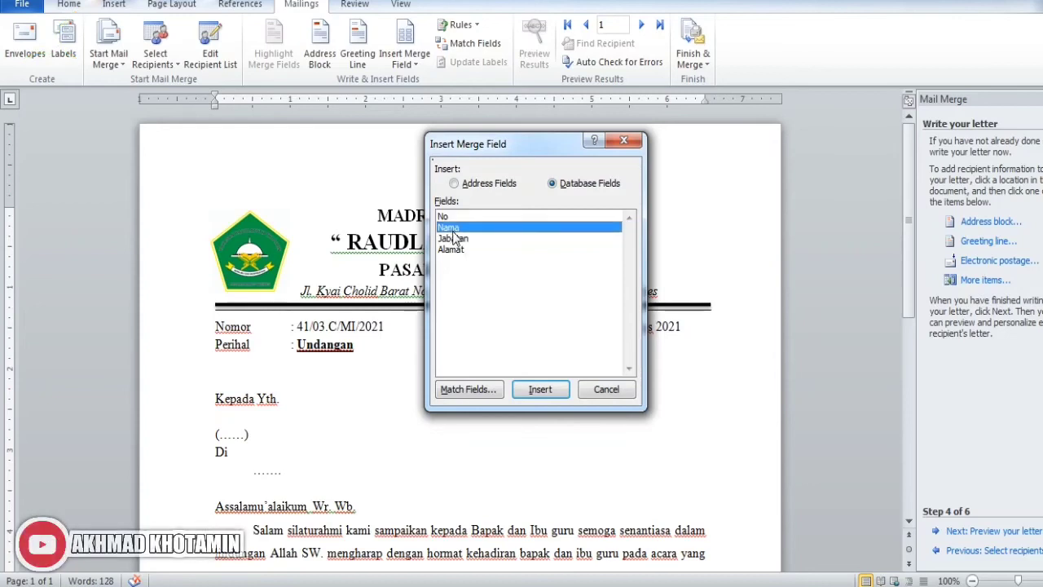
left_click(541, 390)
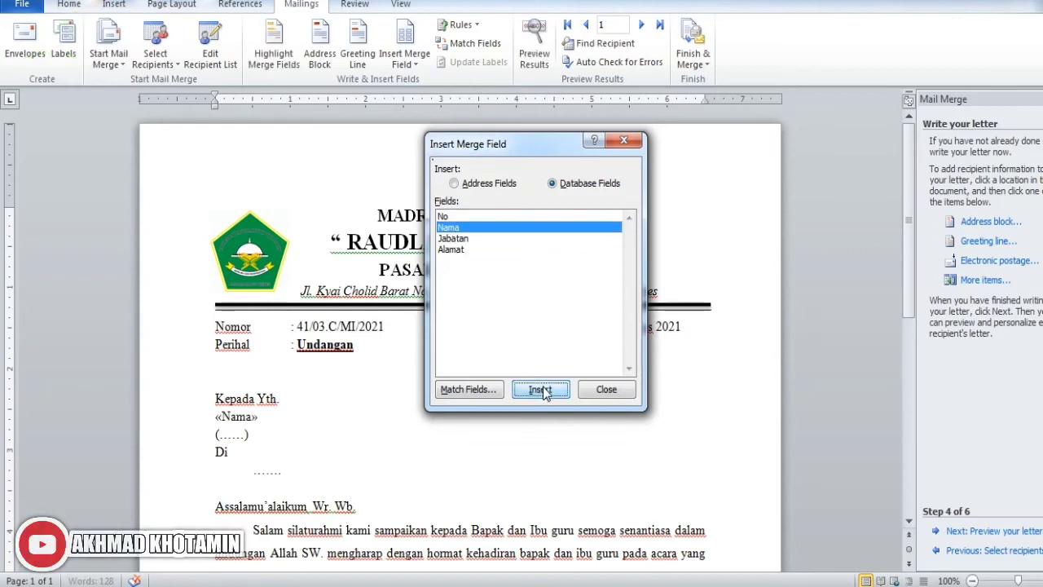
left_click(607, 389)
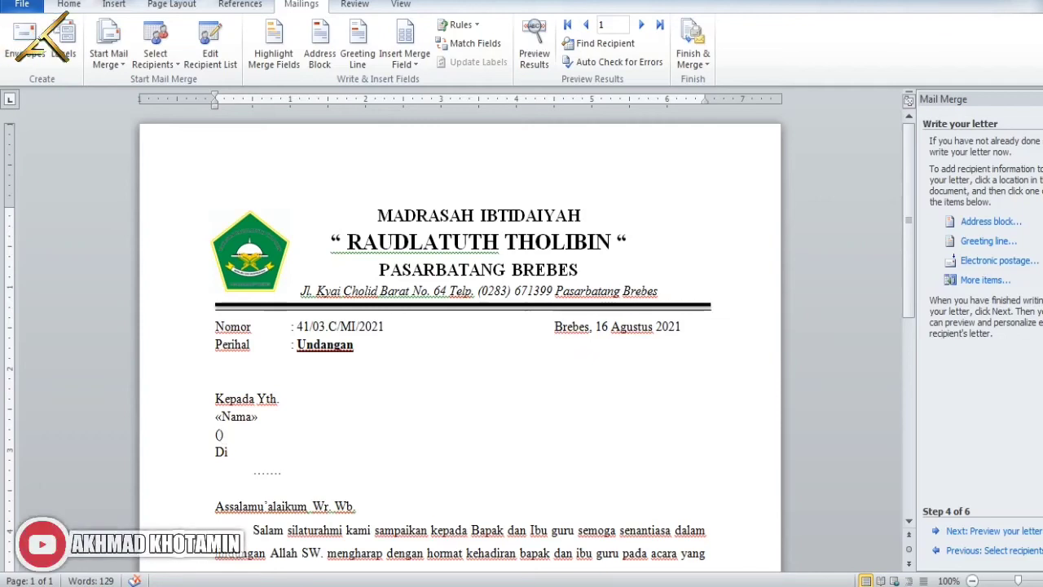
- Insert the Jabatan merge field between the parentheses below the Nama field
left_click(987, 281)
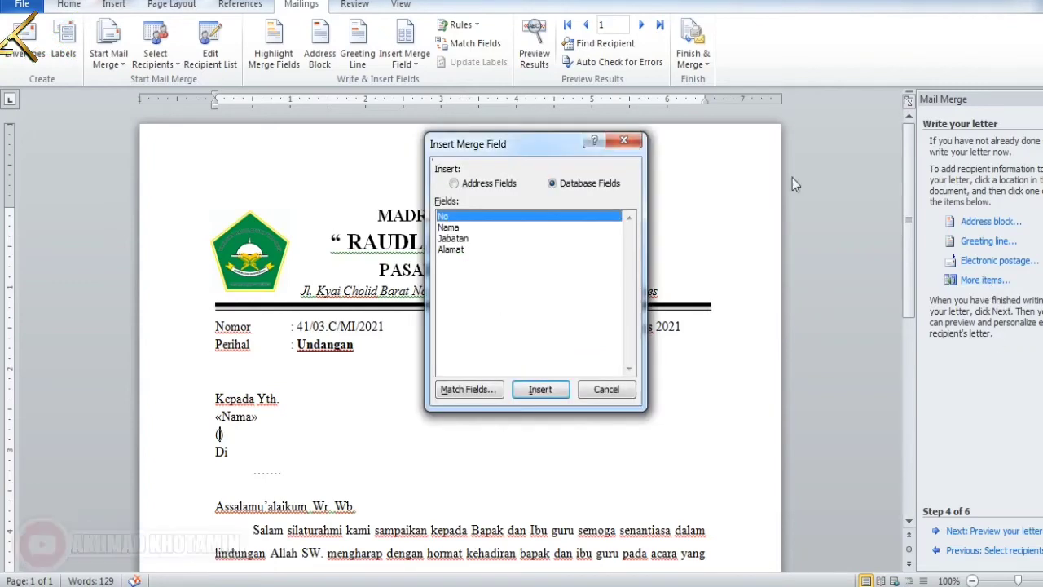
left_click(455, 238)
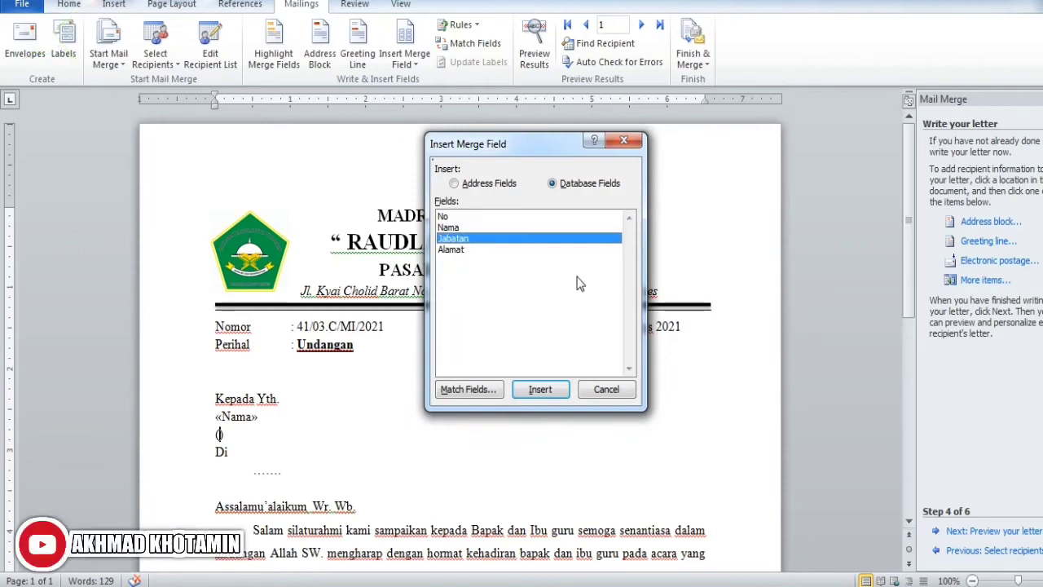
left_click(545, 390)
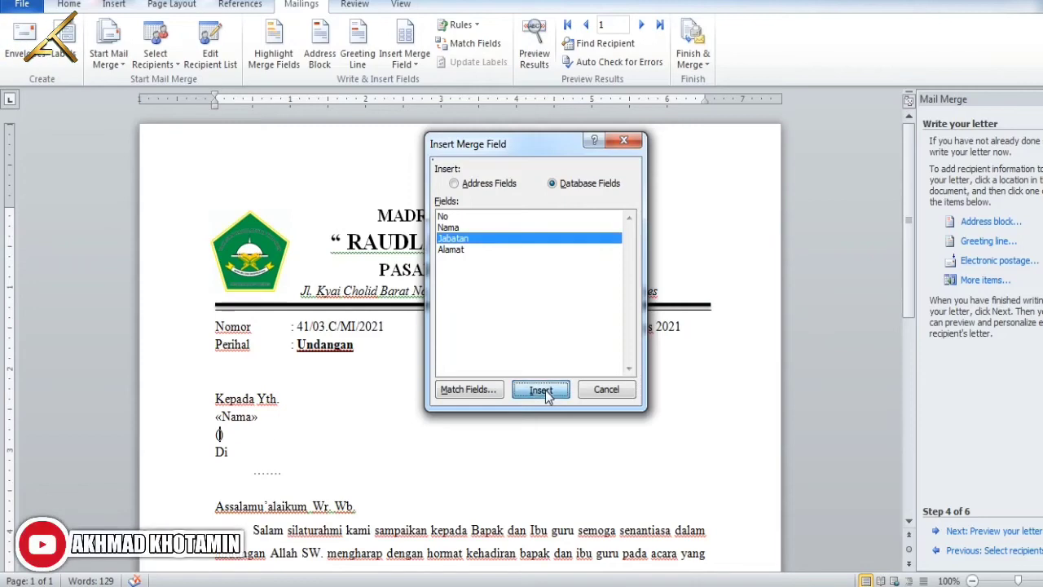
left_click(607, 390)
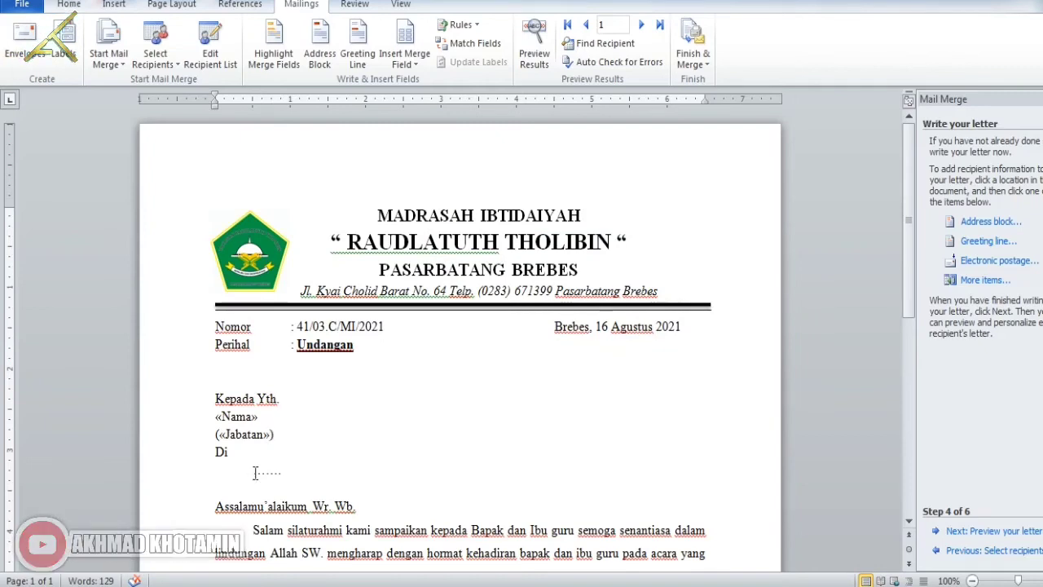
- Replace the dots below "Di" with the Alamat merge field
left_click_drag(253, 471, 286, 472)
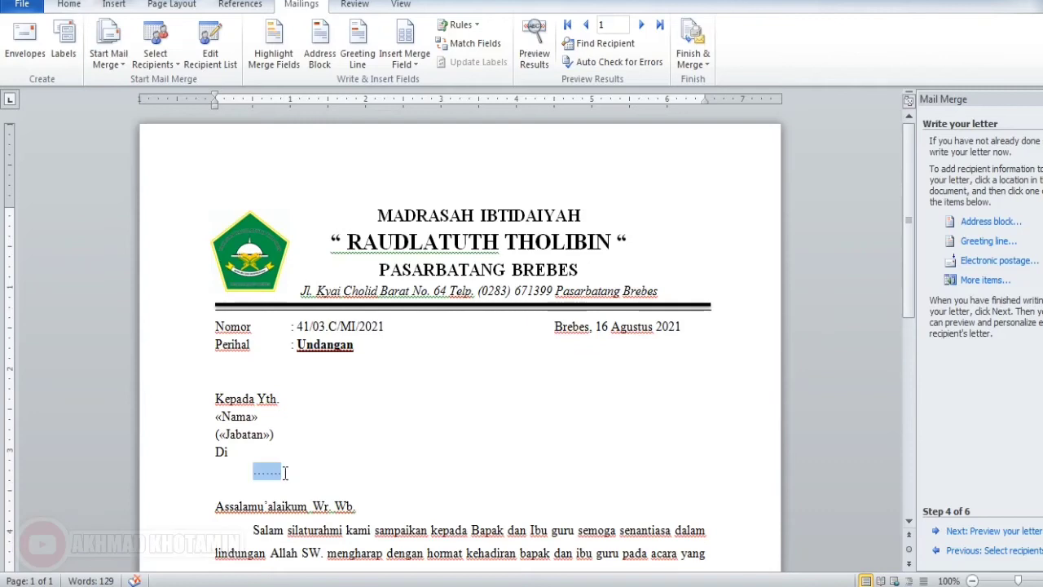
key("Delete")
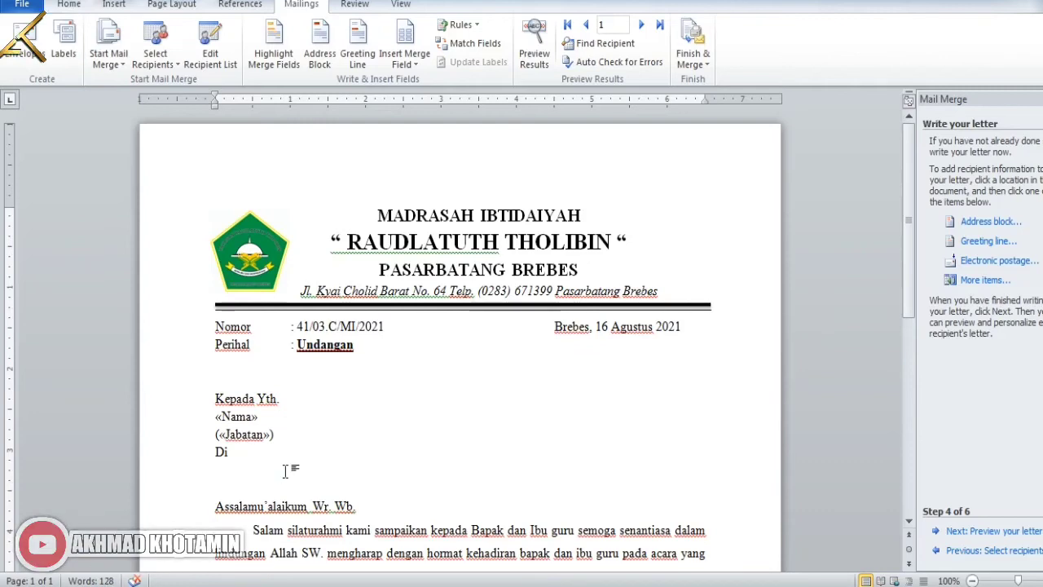
left_click(976, 282)
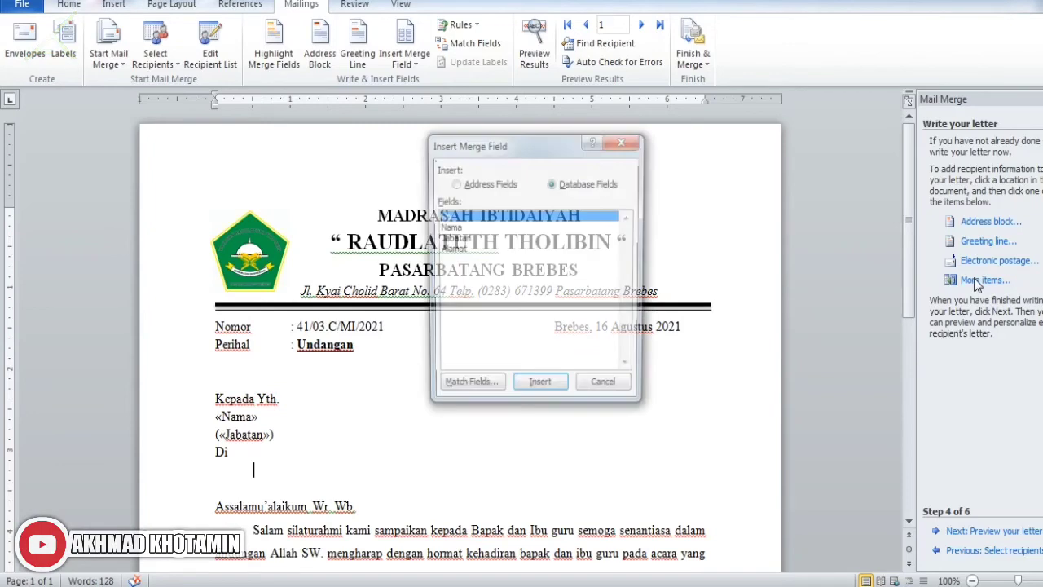
left_click(450, 251)
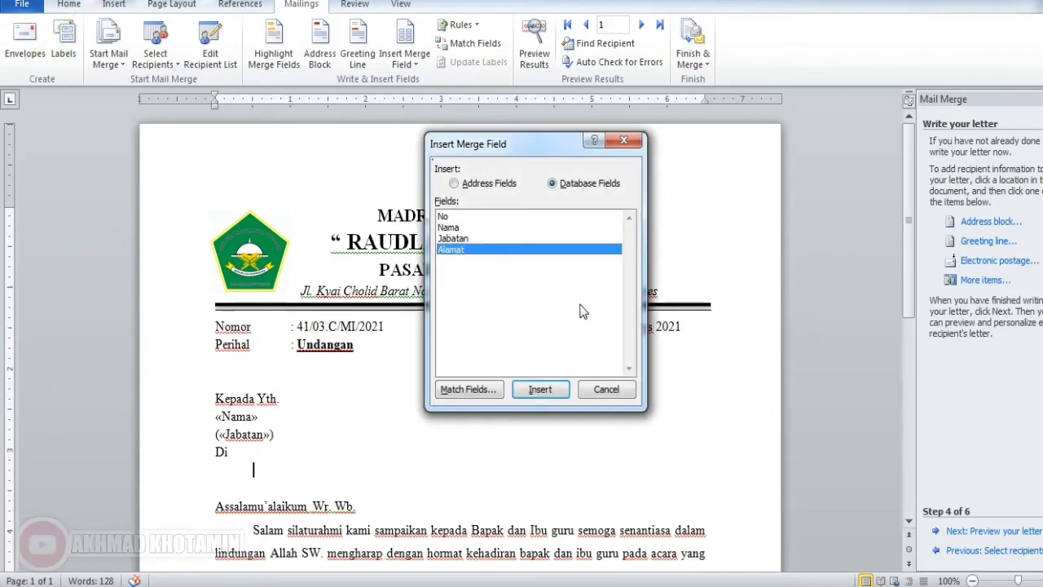
left_click(546, 391)
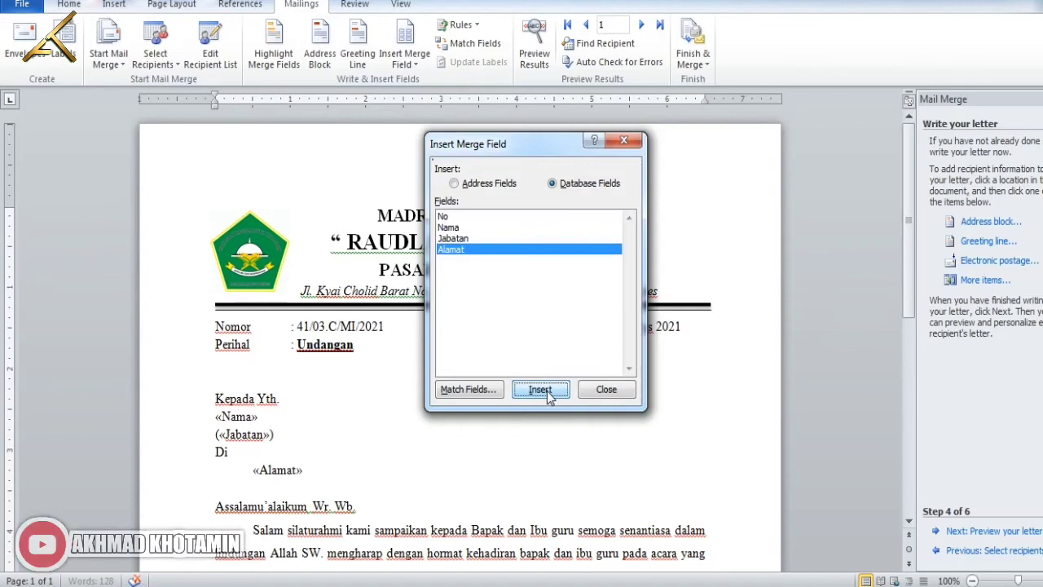
left_click(613, 391)
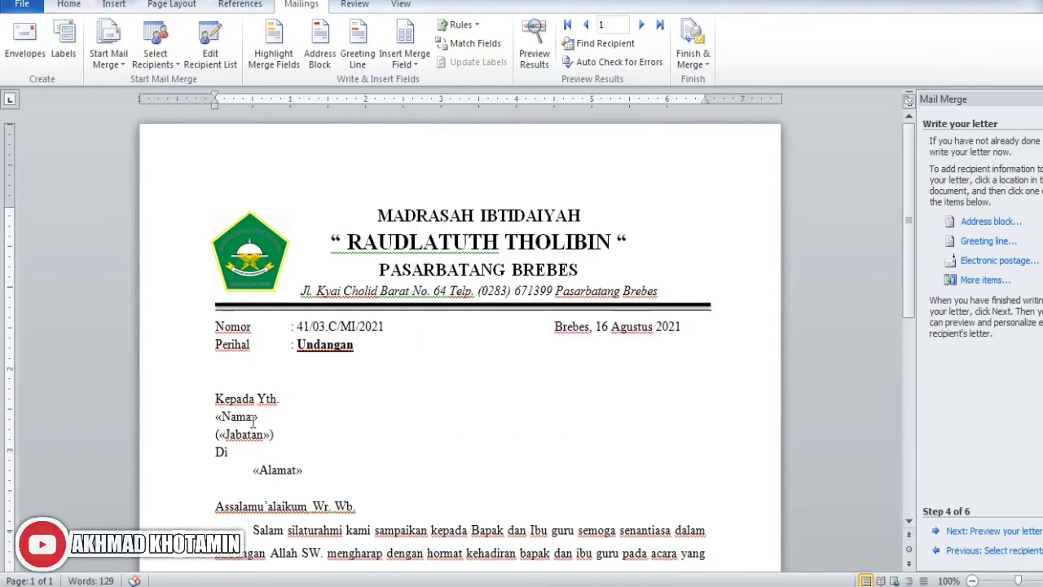
- Check the Nama, Jabatan and Alamat merge fields in the letter's recipient block
scroll(610, 318, "down", 2)
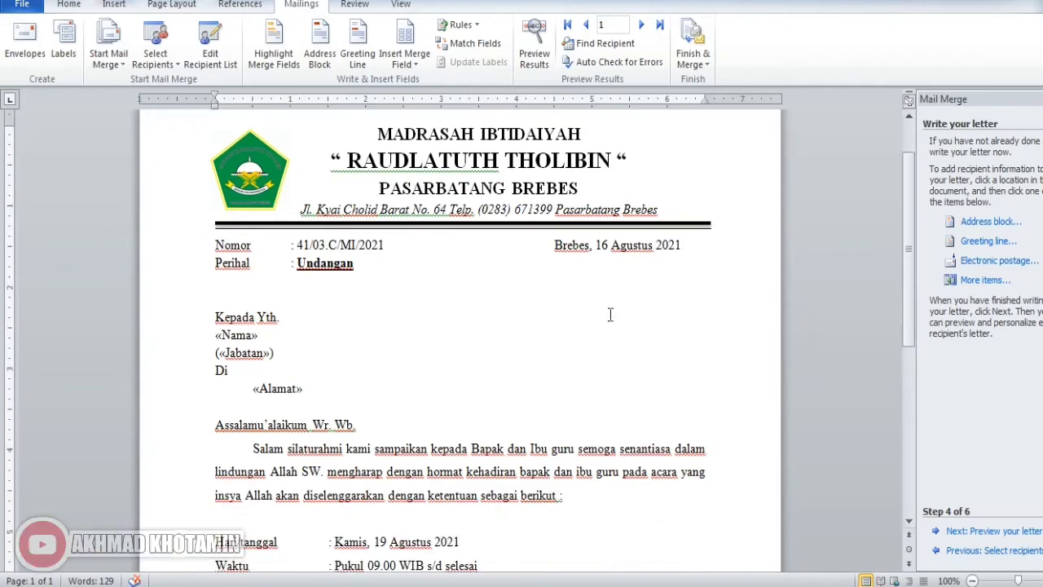
left_click(245, 341)
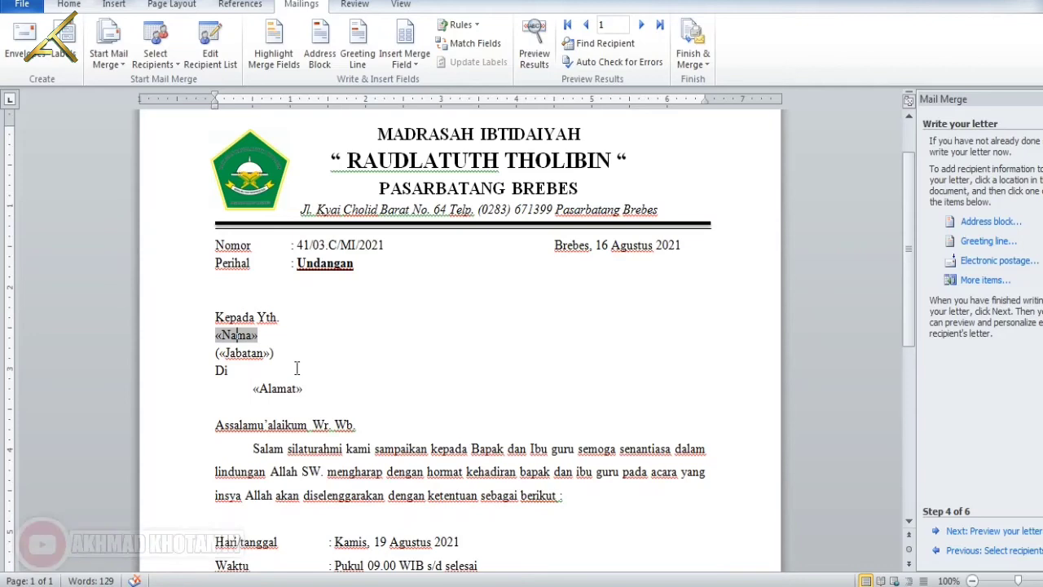
left_click(259, 357)
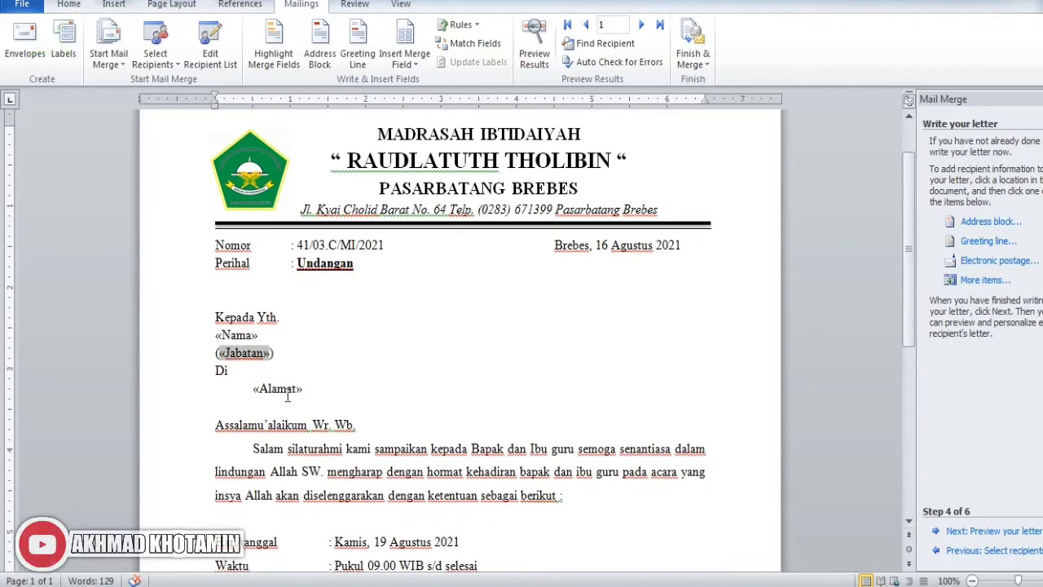
left_click(287, 392)
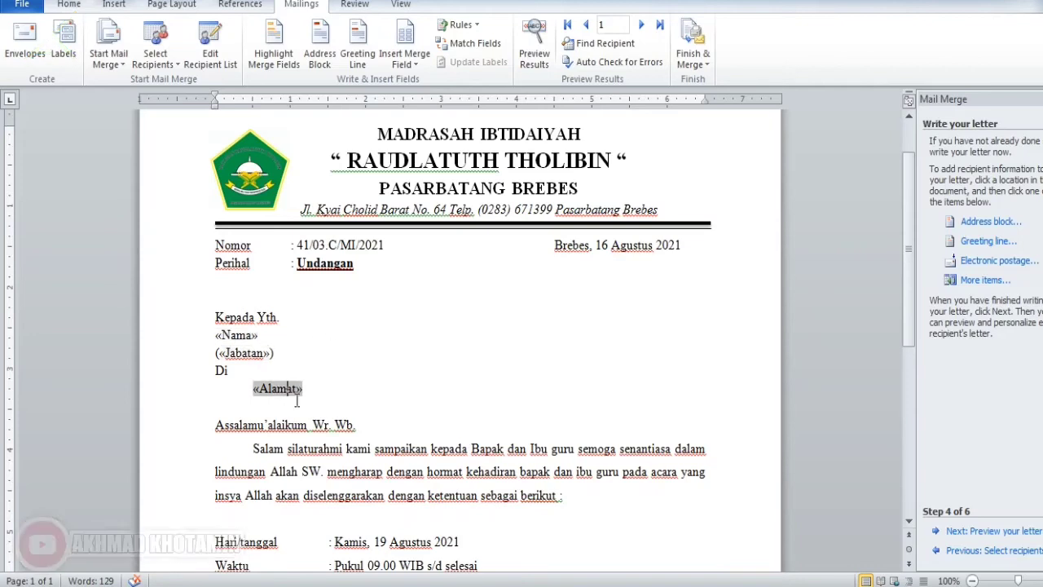
left_click(428, 387)
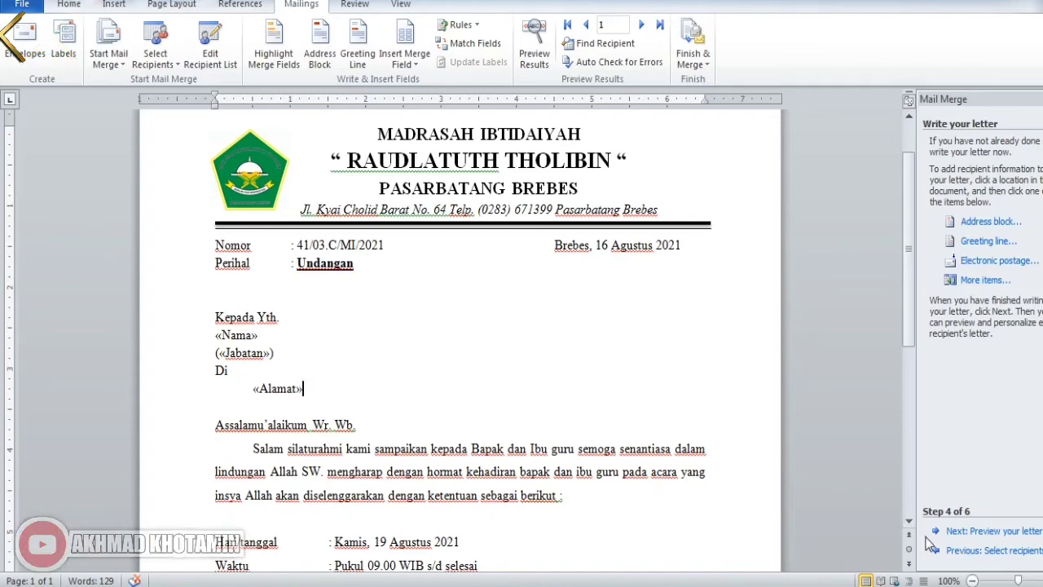
- Consult the Notepad instructions for step 5 and advance the mail merge to the preview of the letters
key("alt+Tab")
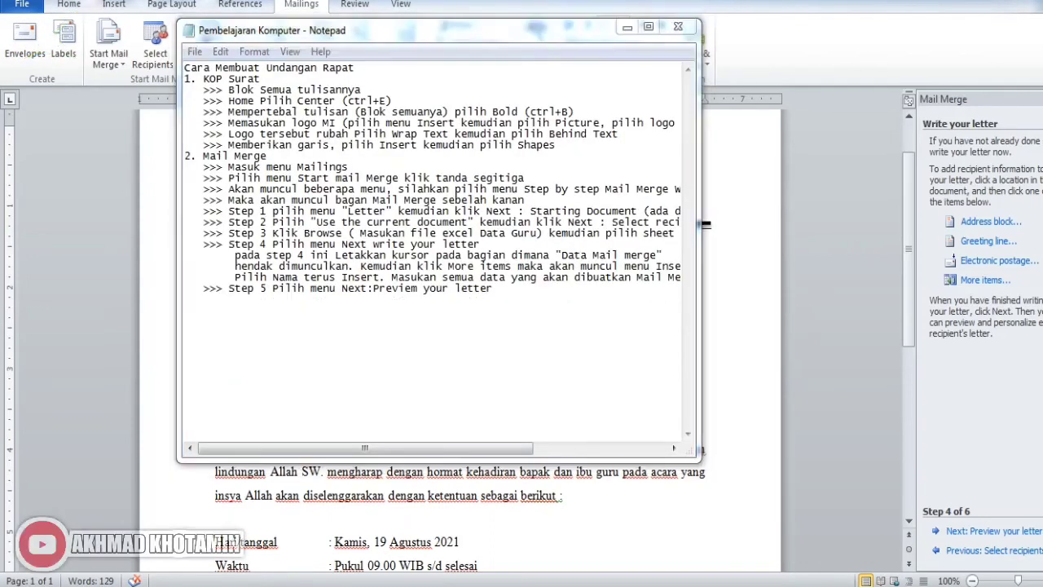
key("alt+Tab")
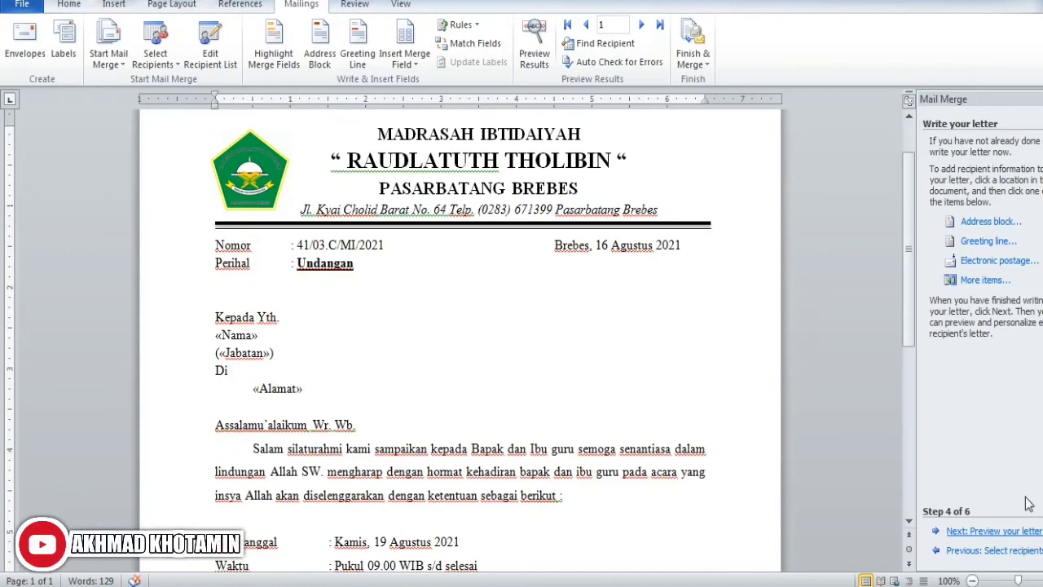
left_click(994, 533)
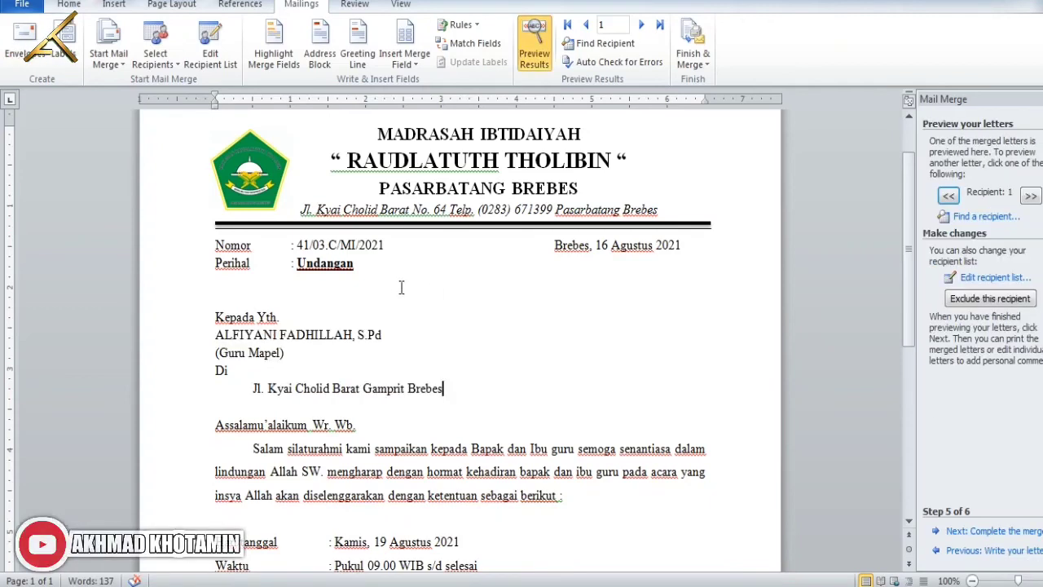
left_click(321, 335)
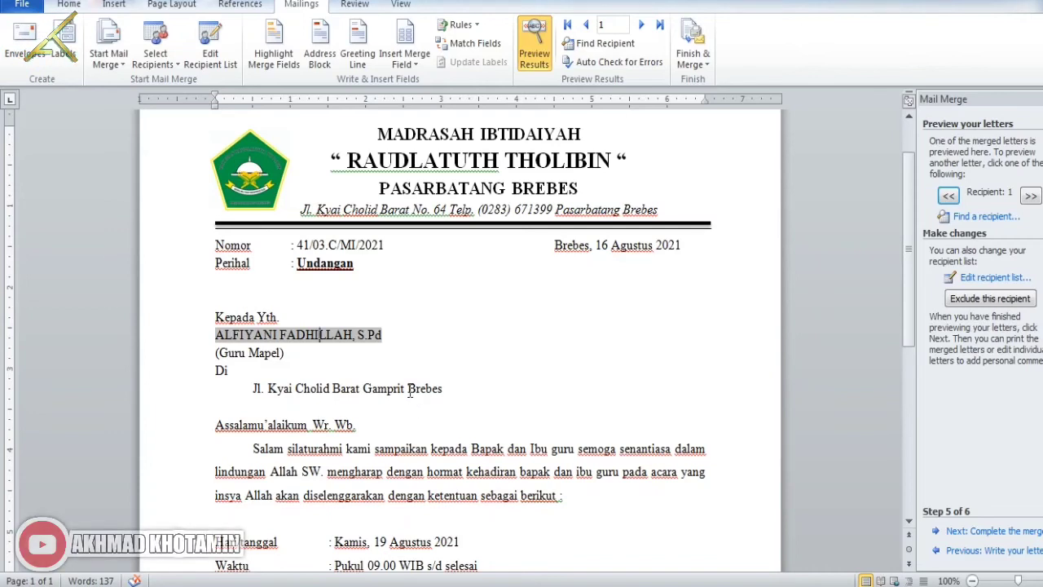
left_click(518, 390)
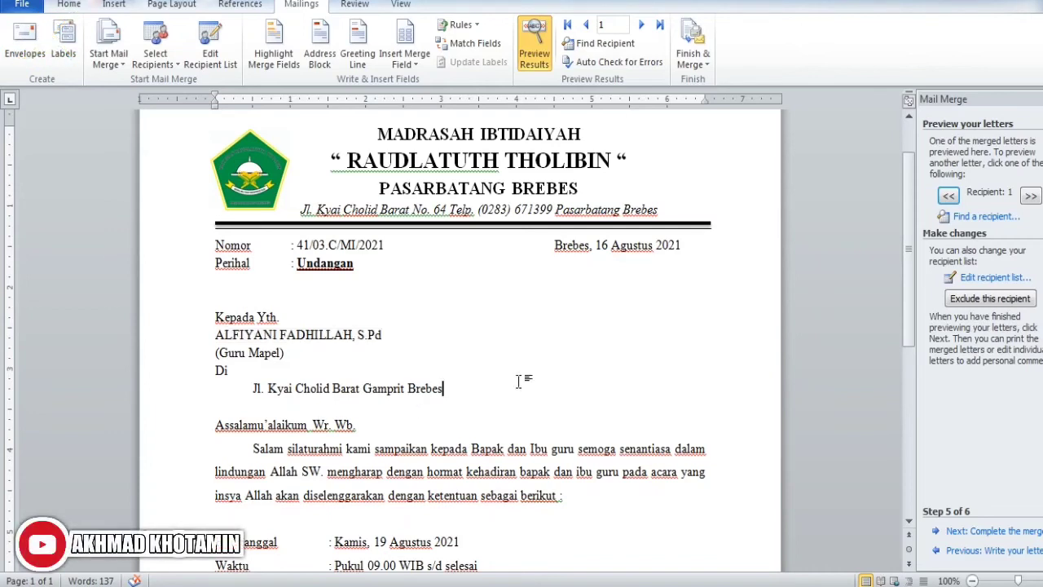
- Make the recipient's name under "Kepada Yth." bold in the previewed letter
left_click(224, 337)
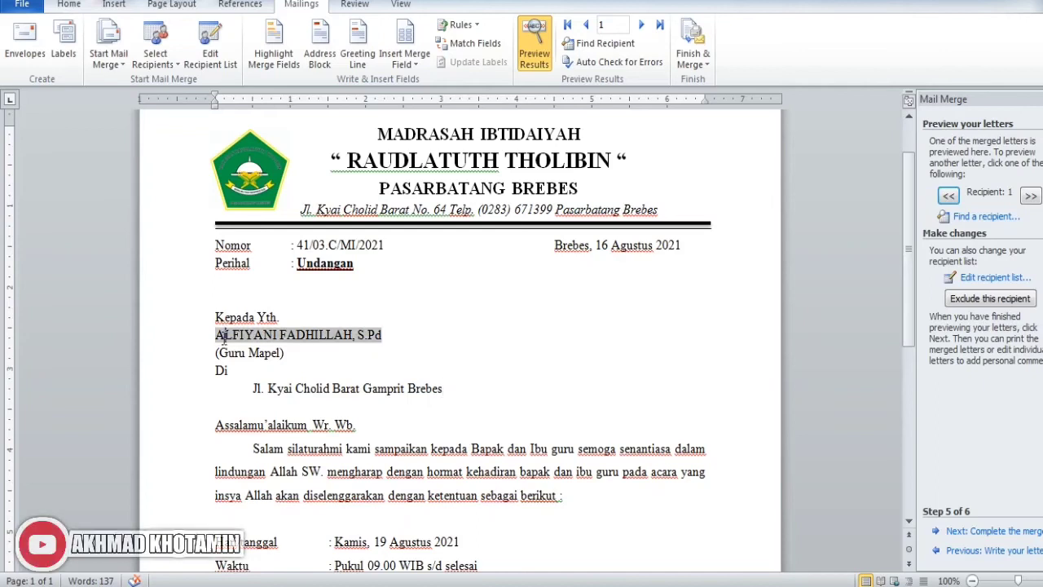
left_click_drag(216, 335, 384, 337)
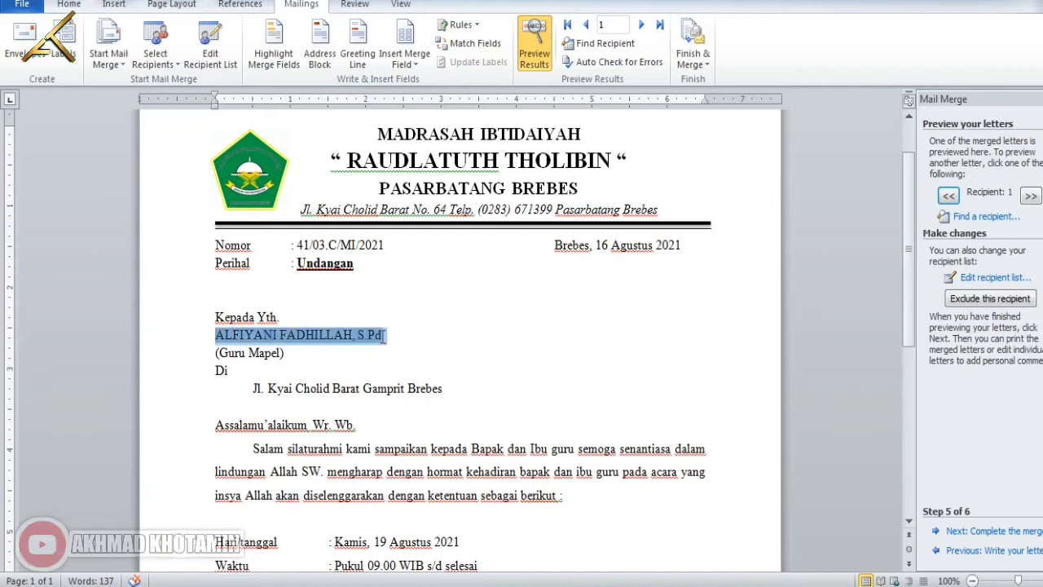
left_click(69, 5)
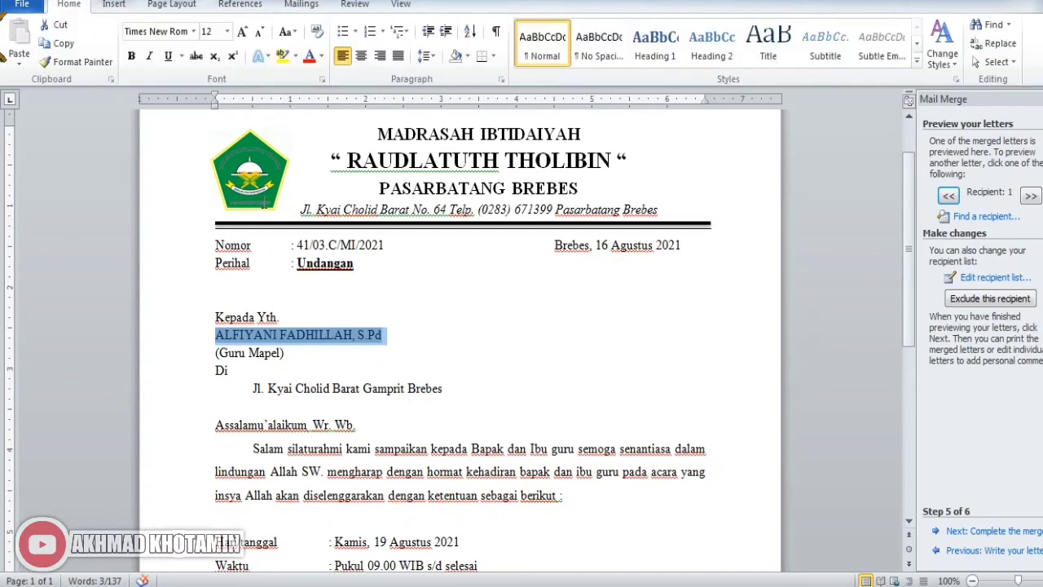
left_click(132, 56)
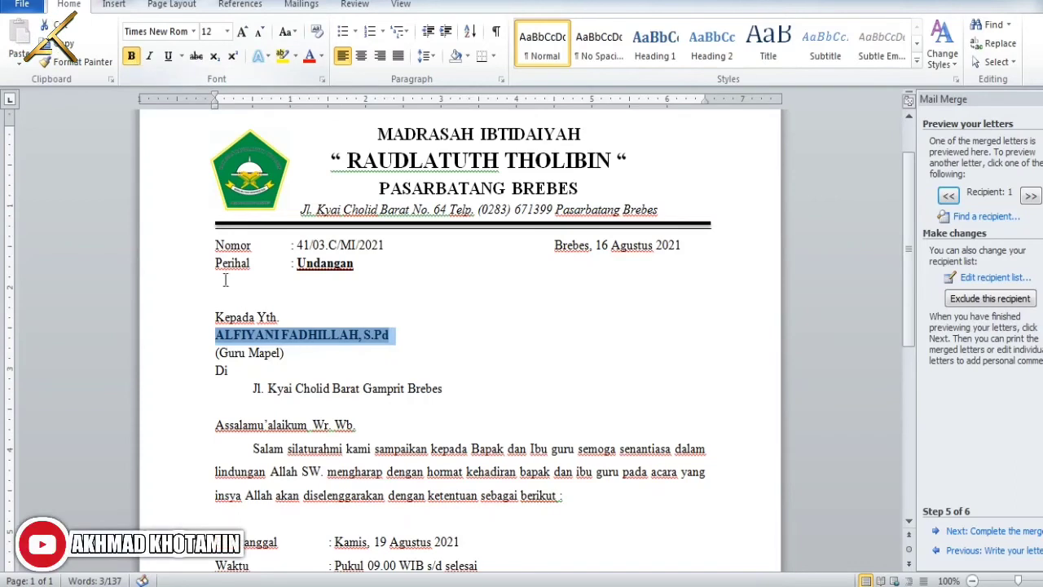
left_click(312, 362)
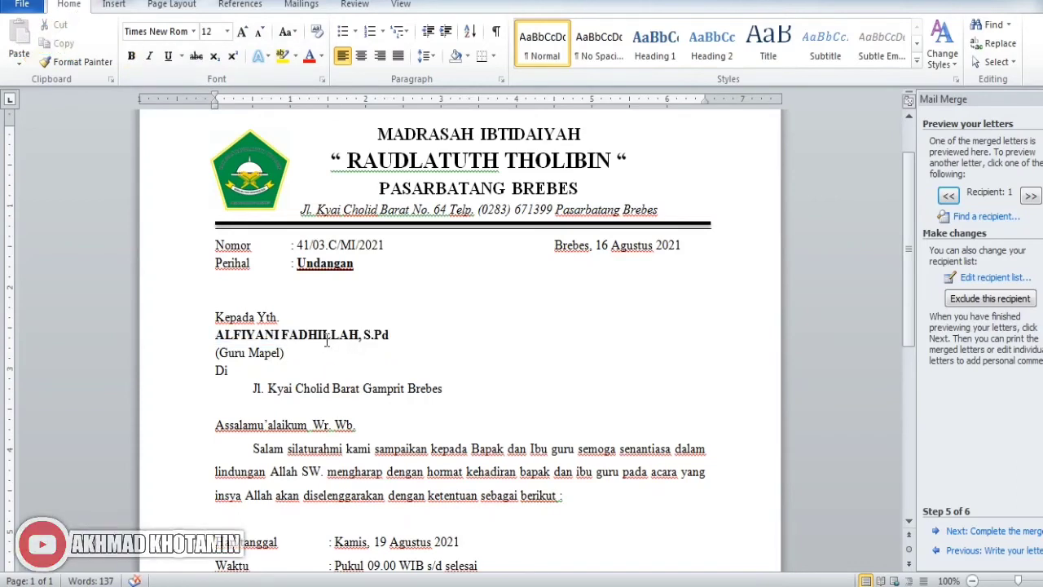
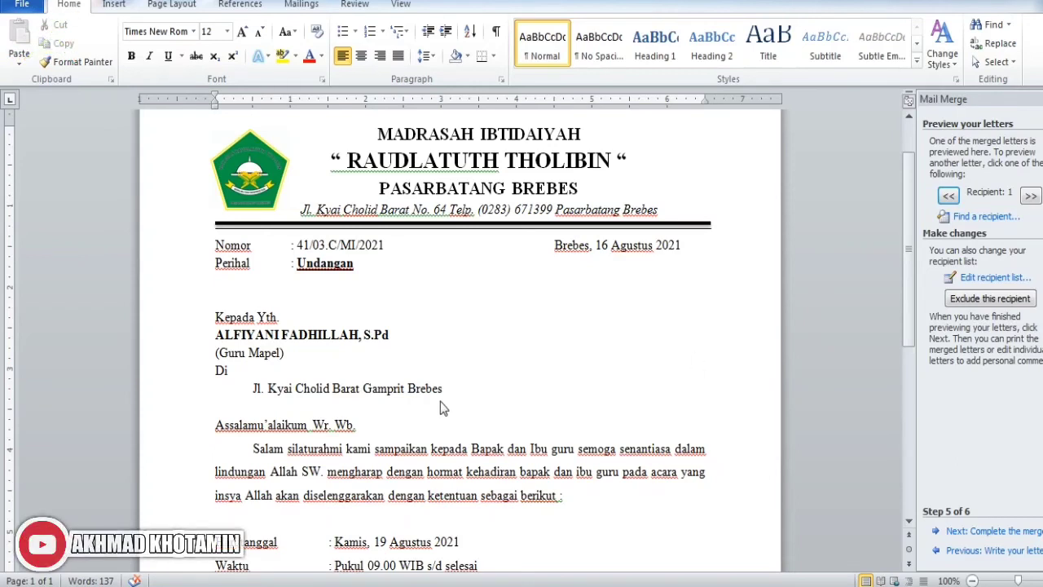
left_click(171, 338)
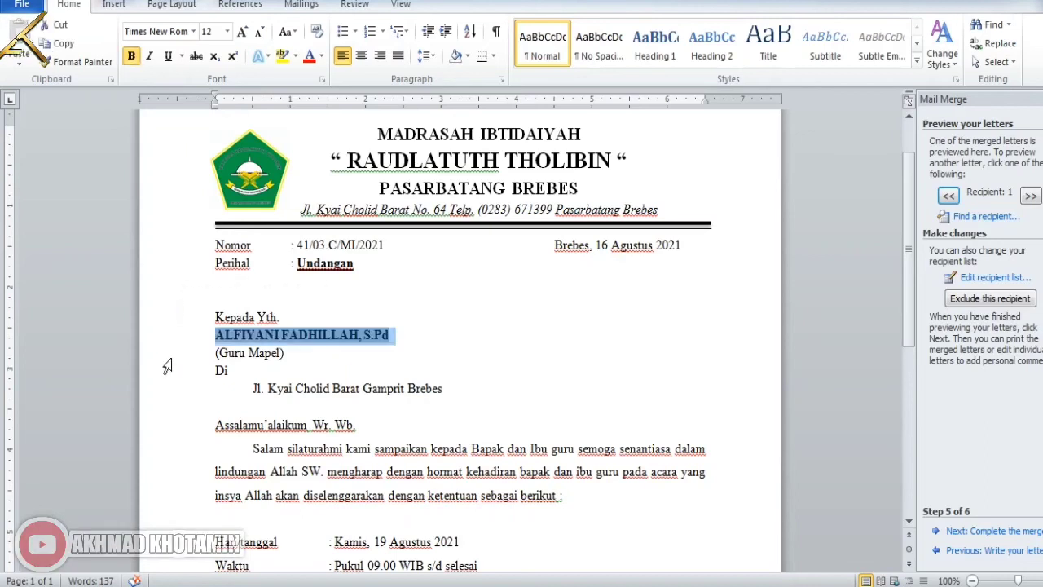
left_click(171, 355)
left_click(186, 408)
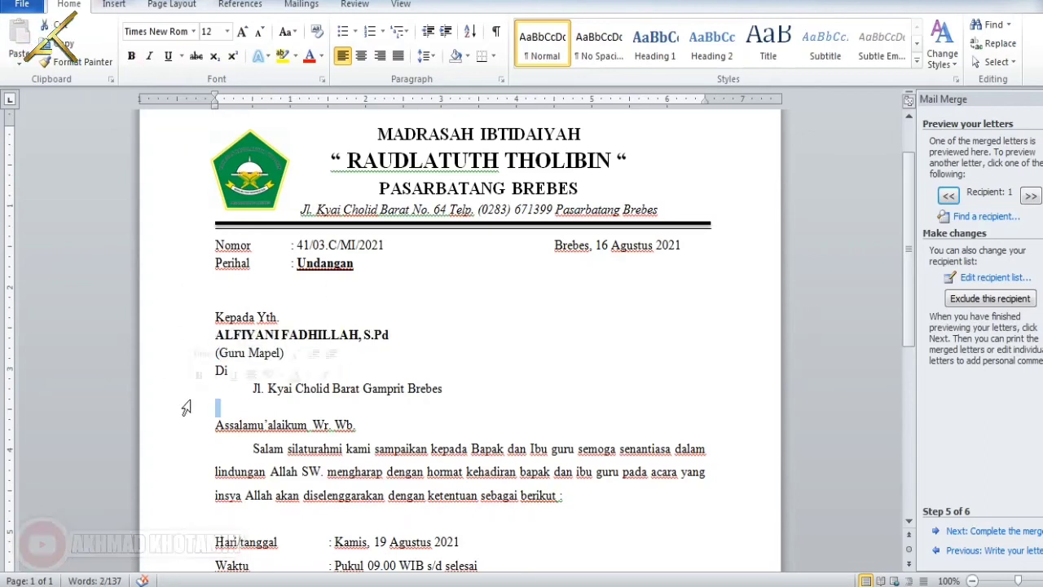
left_click(168, 388)
left_click(617, 424)
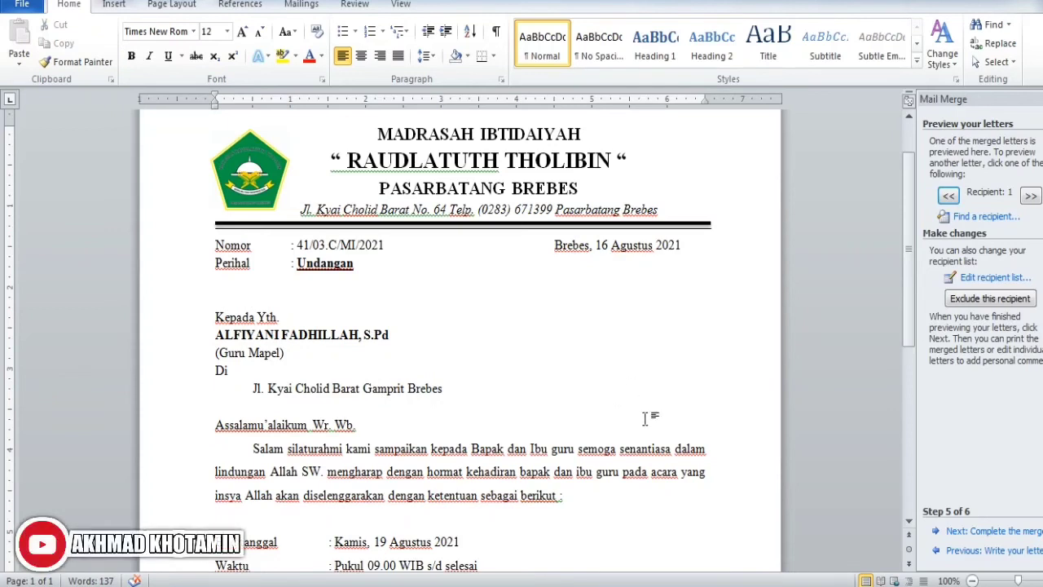
- Preview the merged letters one after another up to recipient 14, checking each name, position and address
left_click(1031, 198)
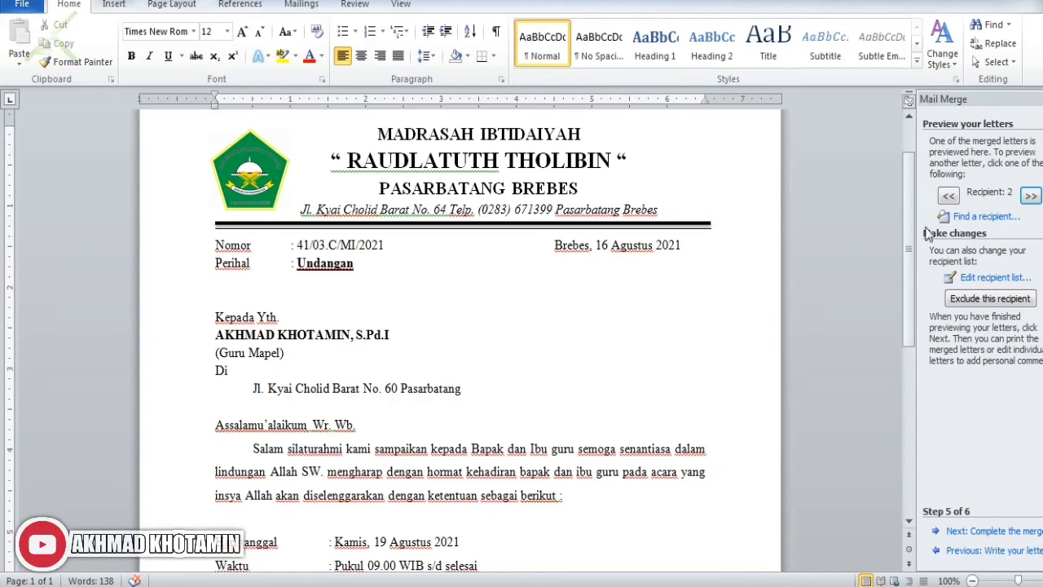
left_click(1032, 199)
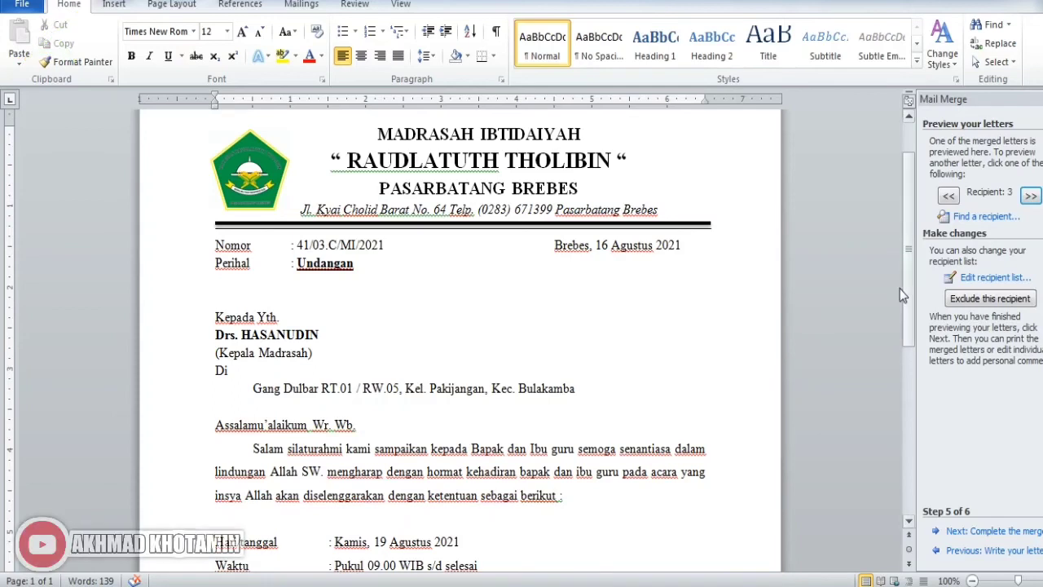
left_click(1032, 201)
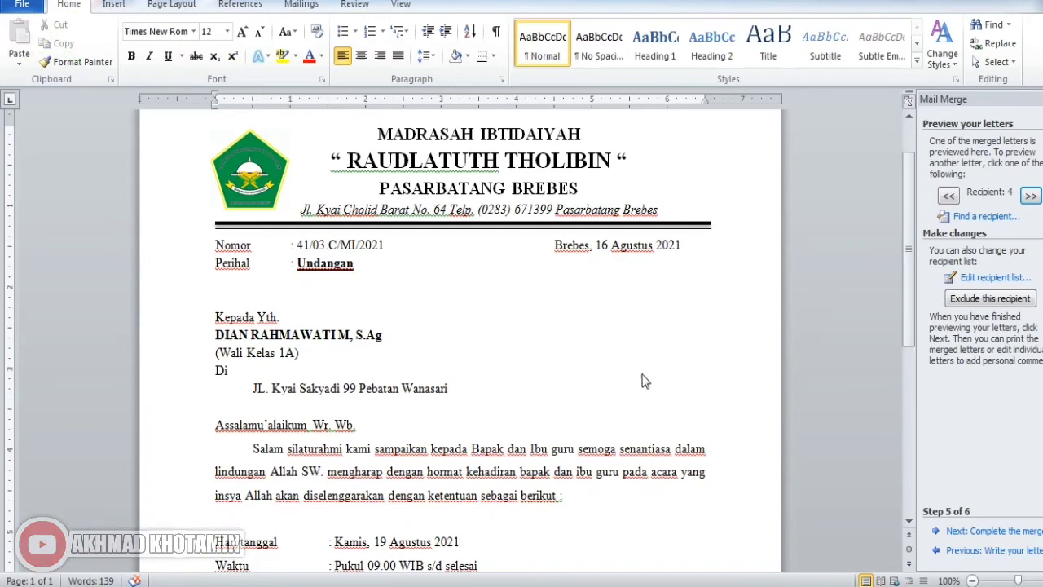
left_click(1030, 198)
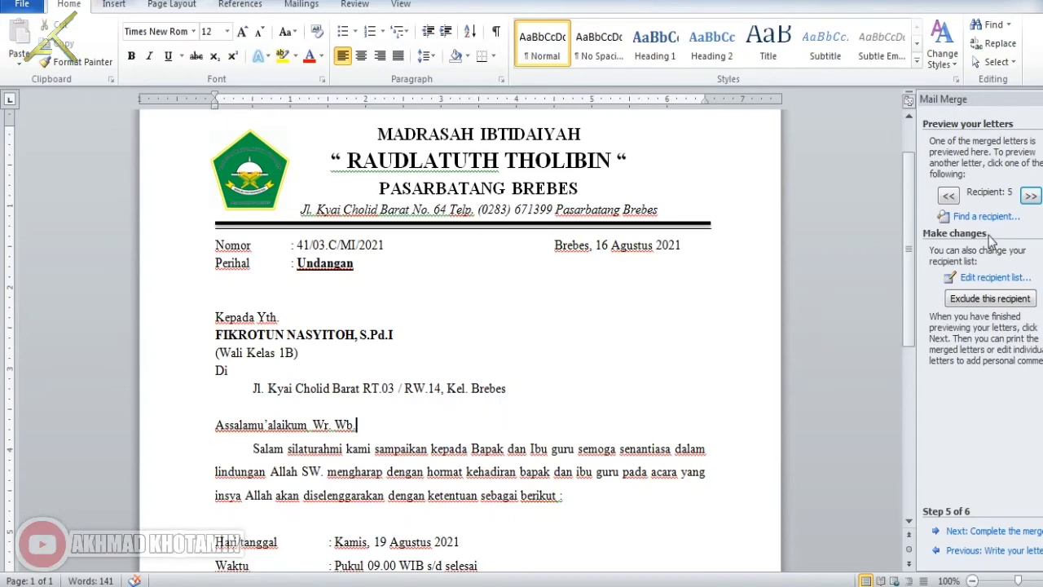
left_click(1031, 197)
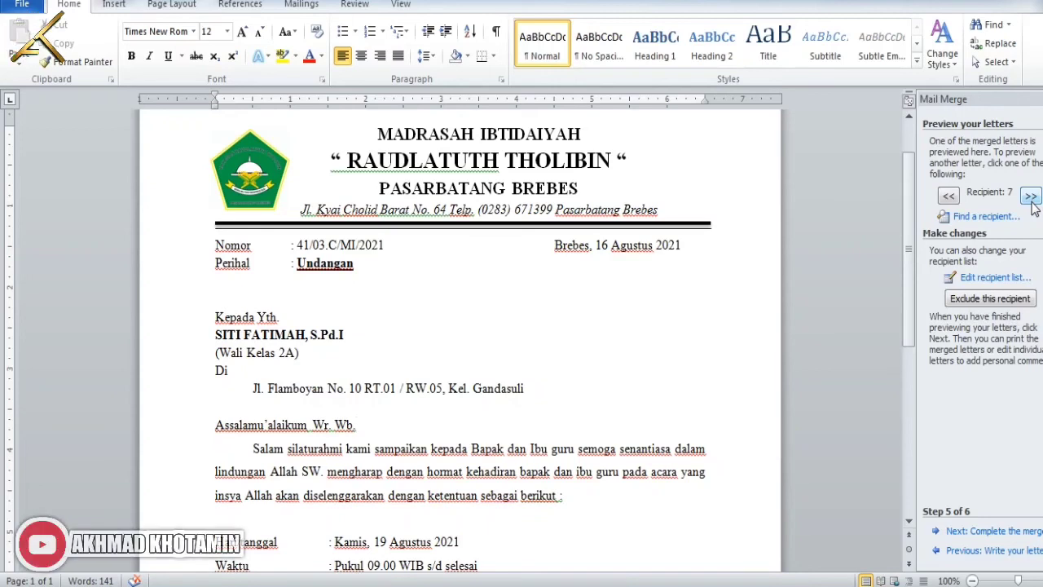
left_click(1031, 200)
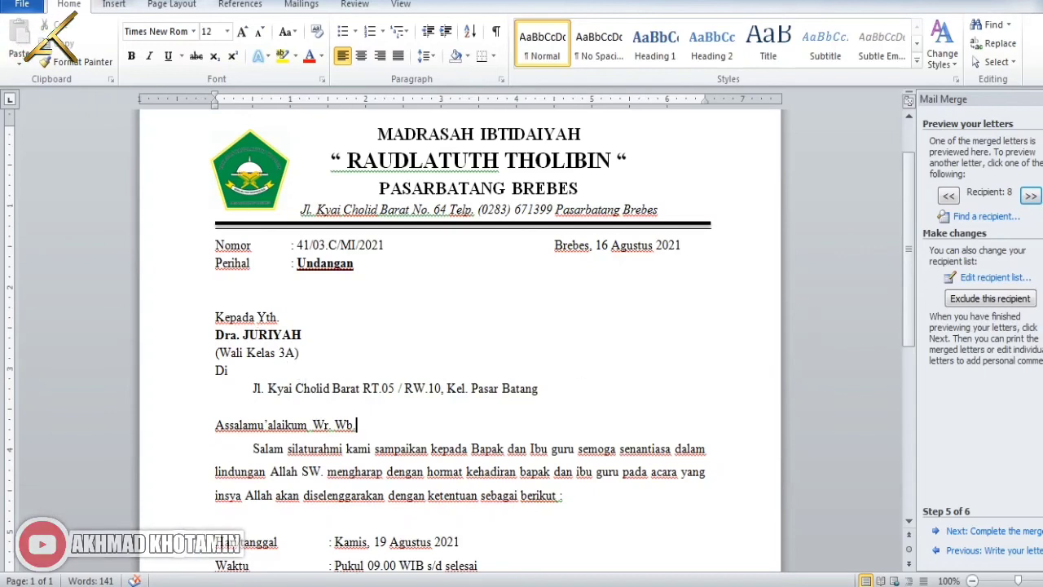
left_click(1031, 197)
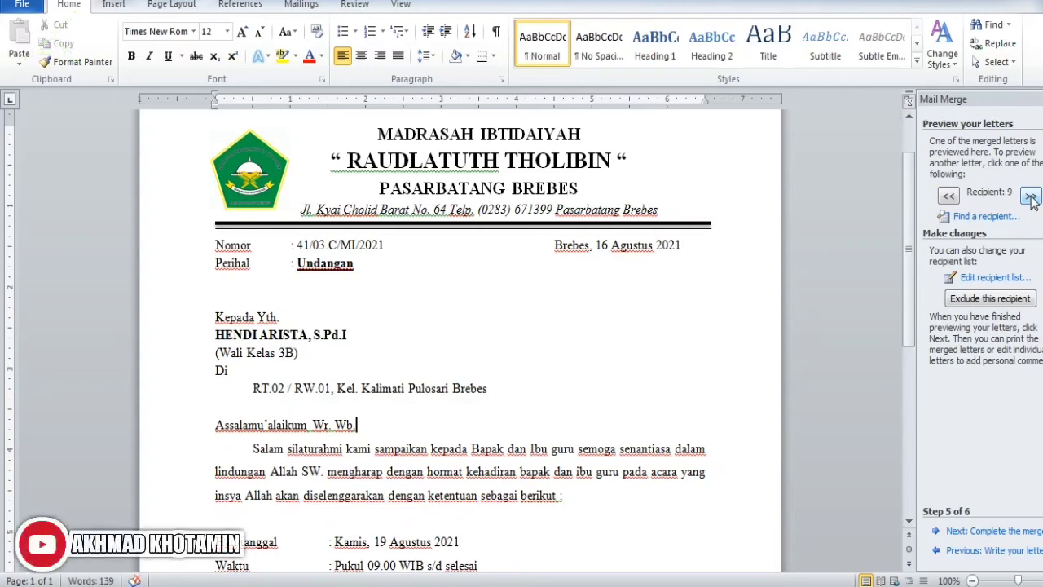
left_click(1031, 198)
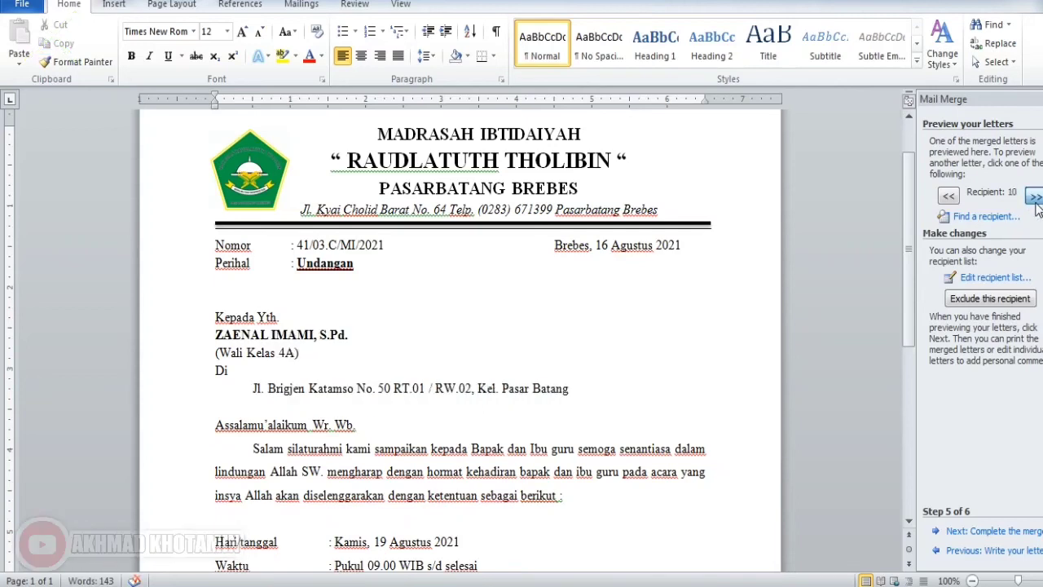
double_click(1034, 198)
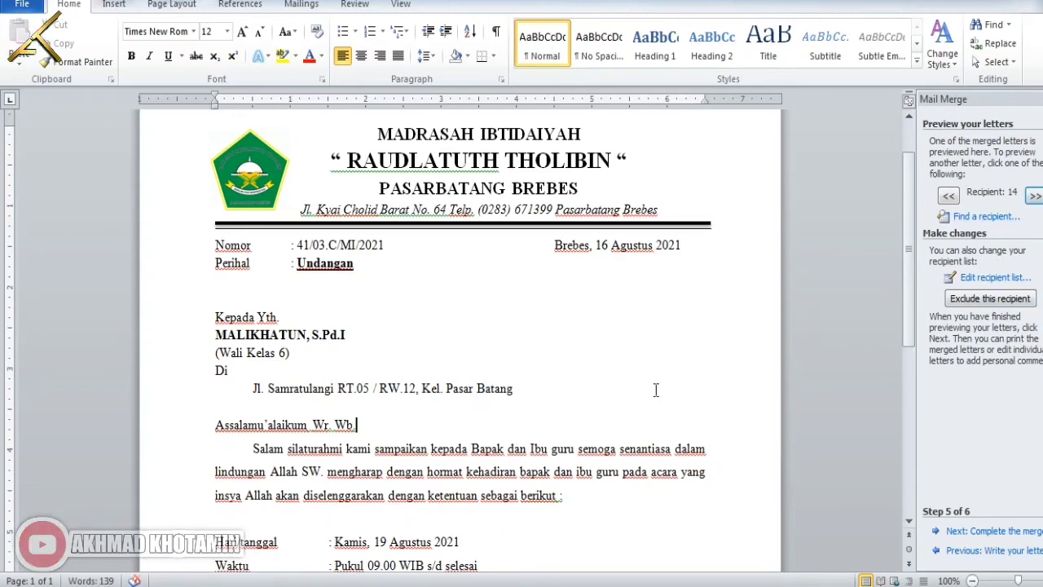
left_click(646, 422)
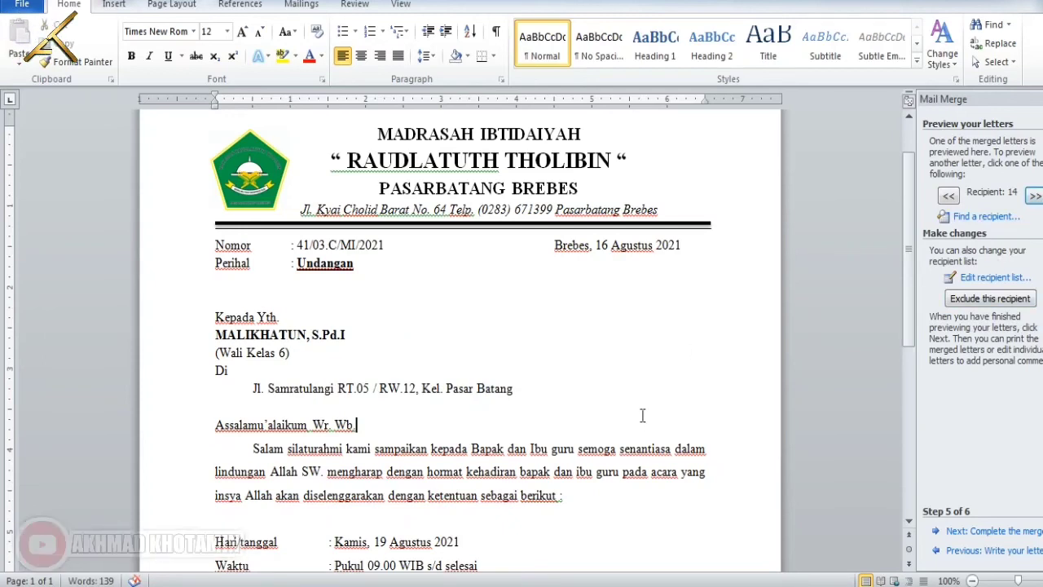
- Go back through the previewed letters to recipient 8
left_click(948, 197)
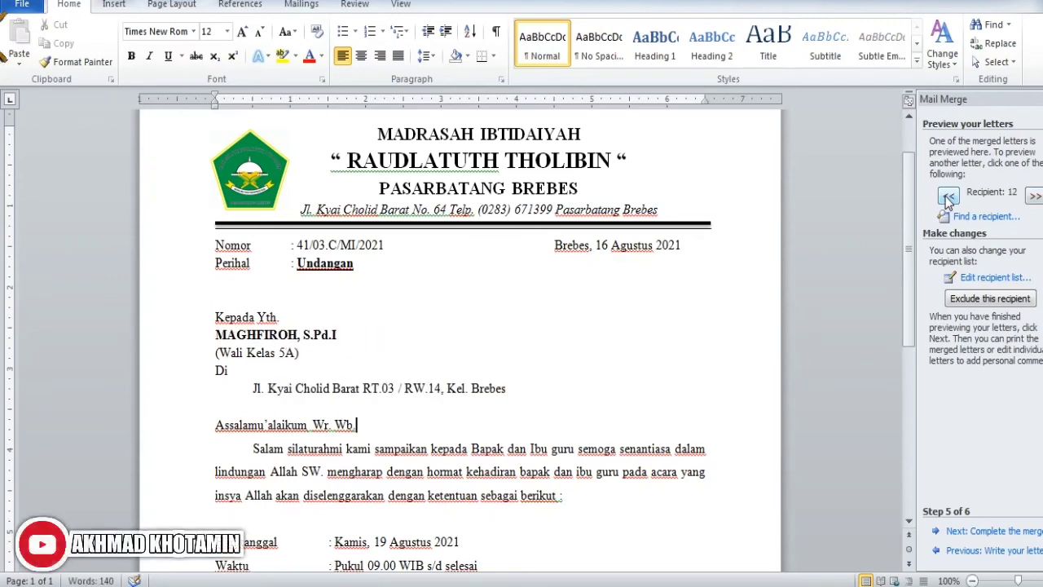
left_click(948, 198)
left_click(948, 197)
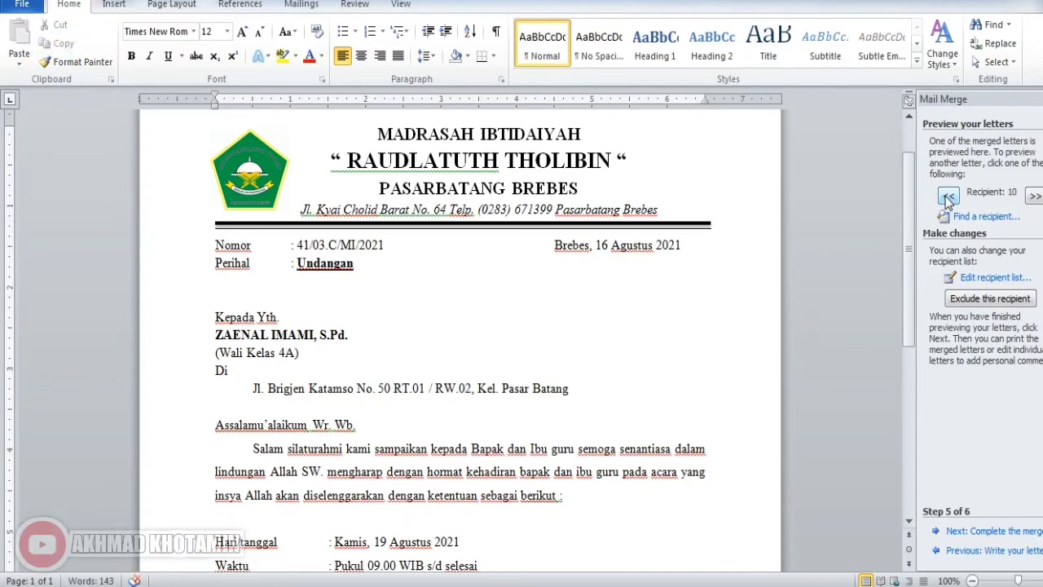
left_click(948, 197)
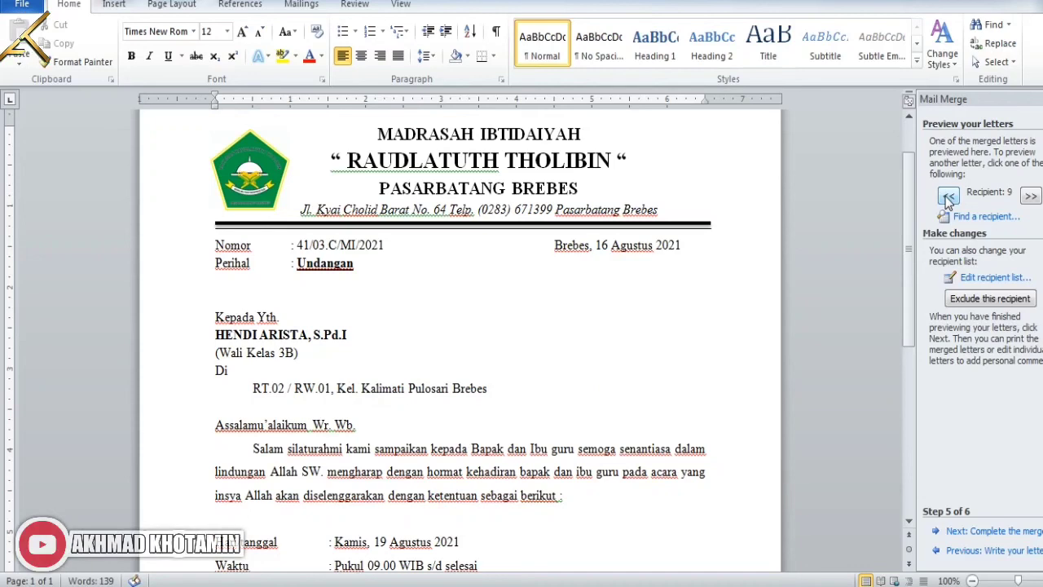
left_click(948, 197)
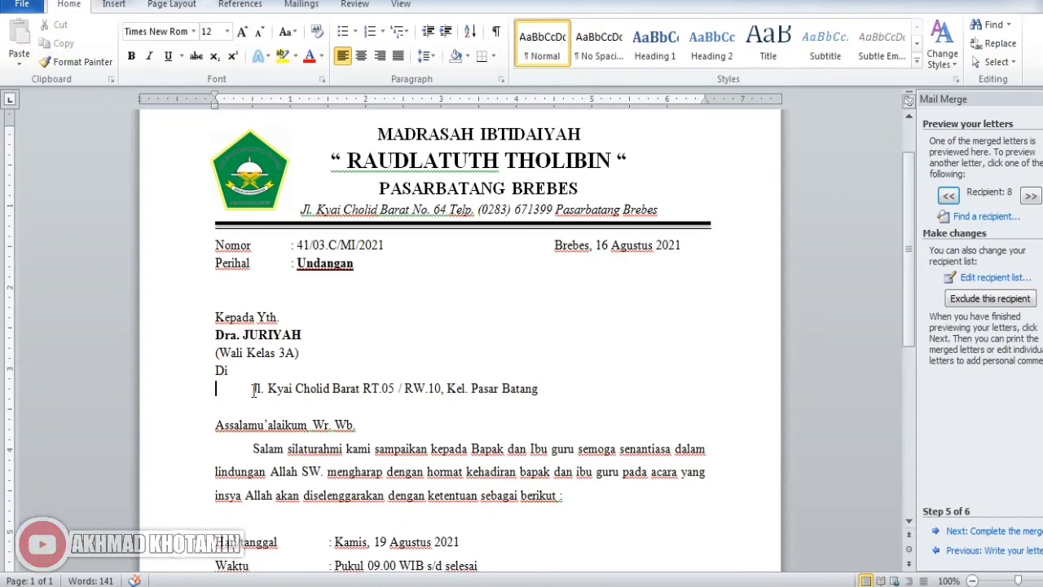
- Italicize the recipient's address line below "Di" in the previewed letter
left_click(254, 391)
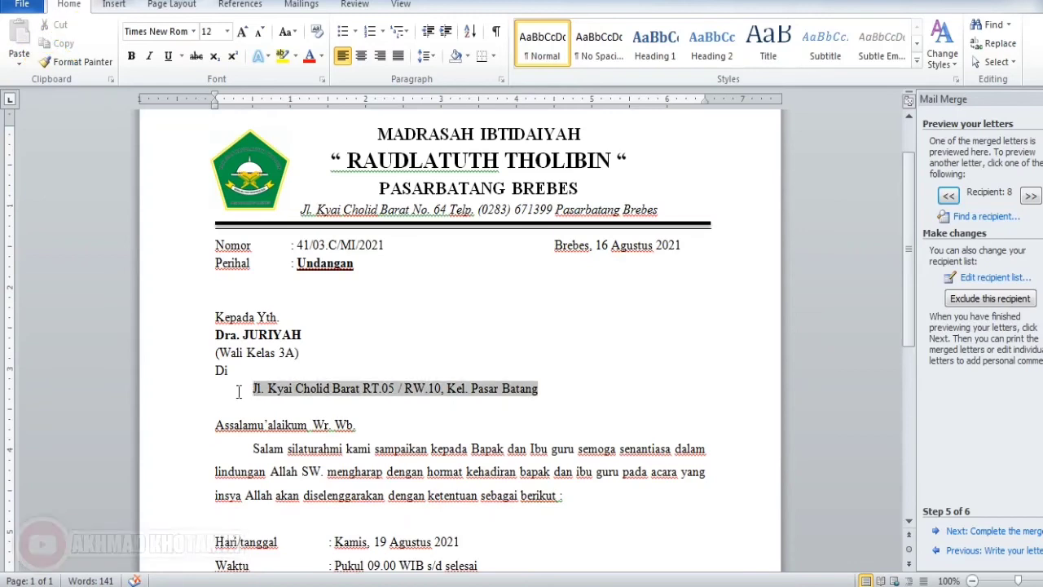
left_click(196, 400)
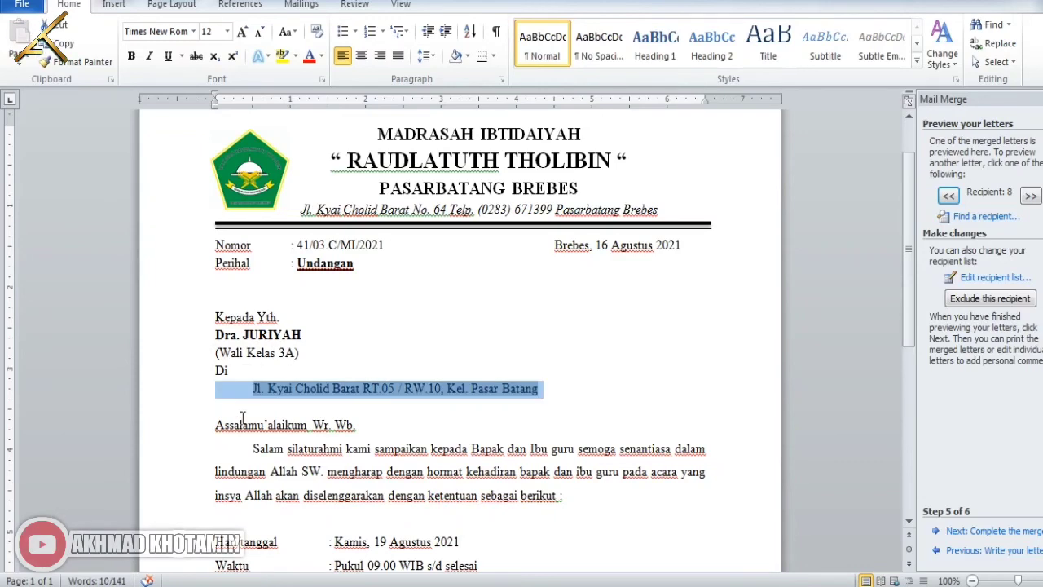
left_click(151, 57)
left_click(438, 342)
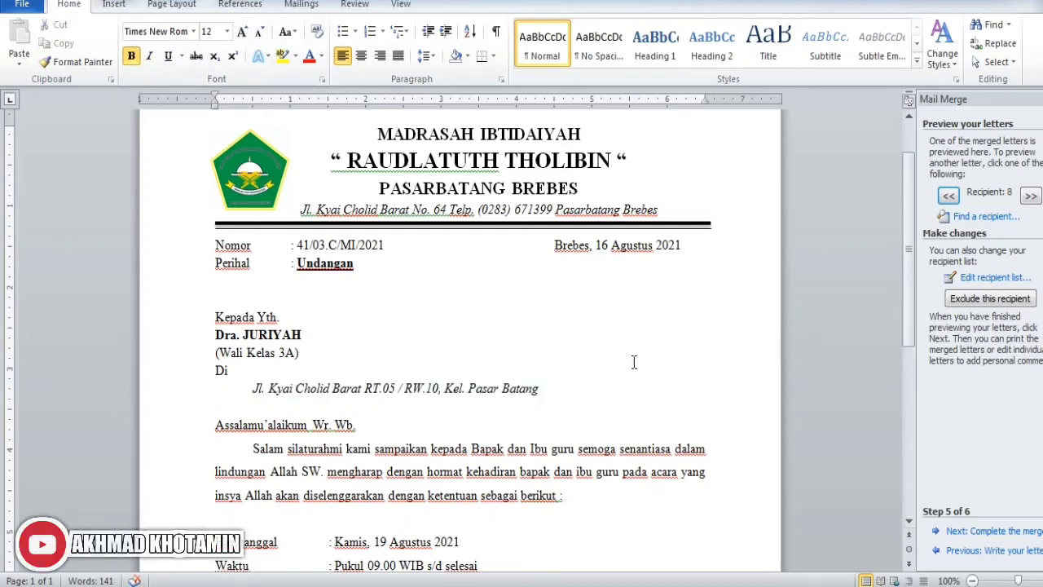
- Go back through the previewed letters to recipient 4 to check the italic address formatting on other recipients
left_click(948, 197)
left_click(948, 198)
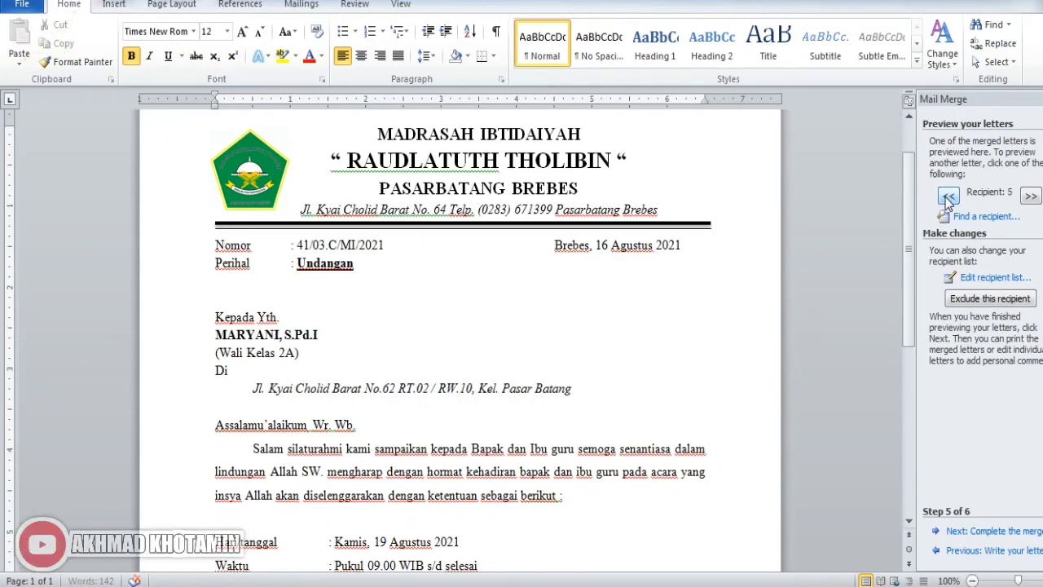
left_click(948, 198)
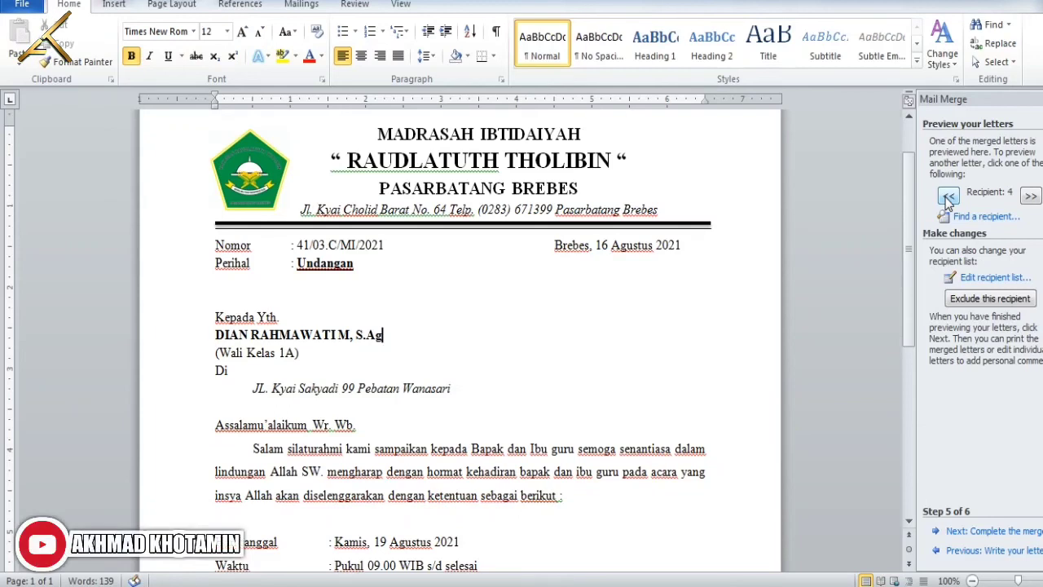
left_click(568, 419)
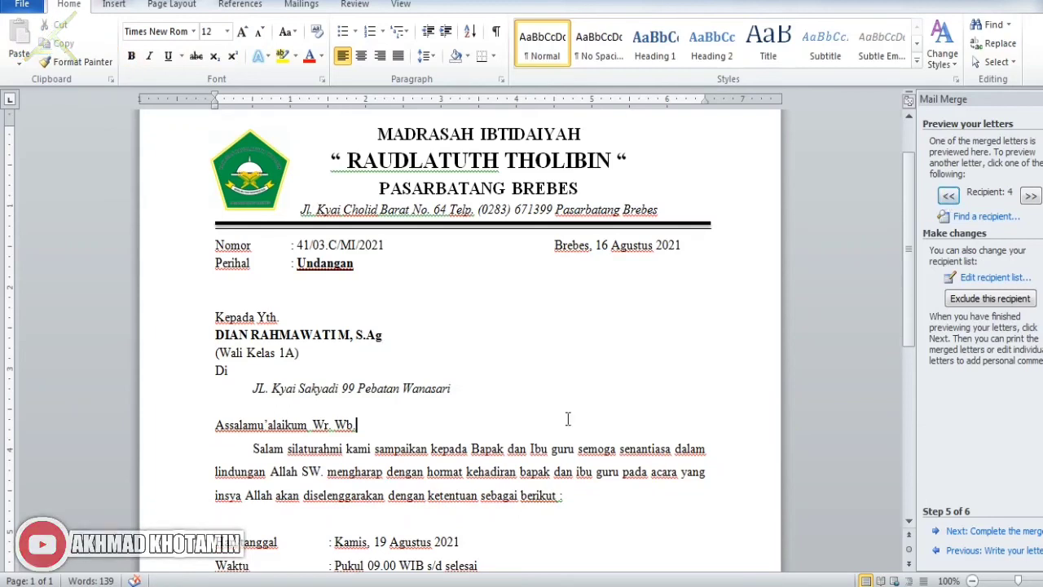
left_click(1031, 197)
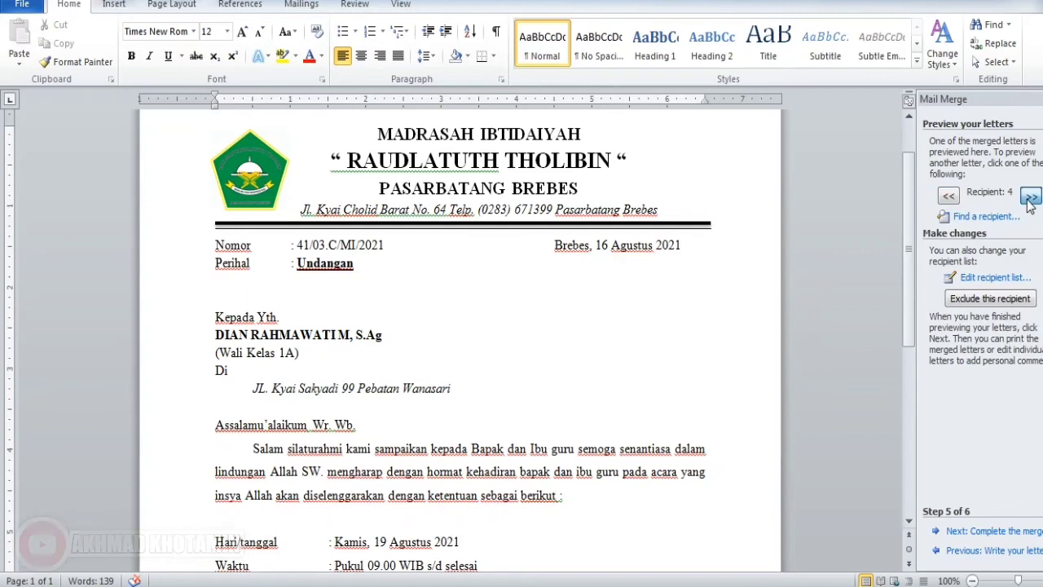
- Check the mail merge notes in Notepad and go back through the previewed letters in Word to recipient 1
left_click(677, 406)
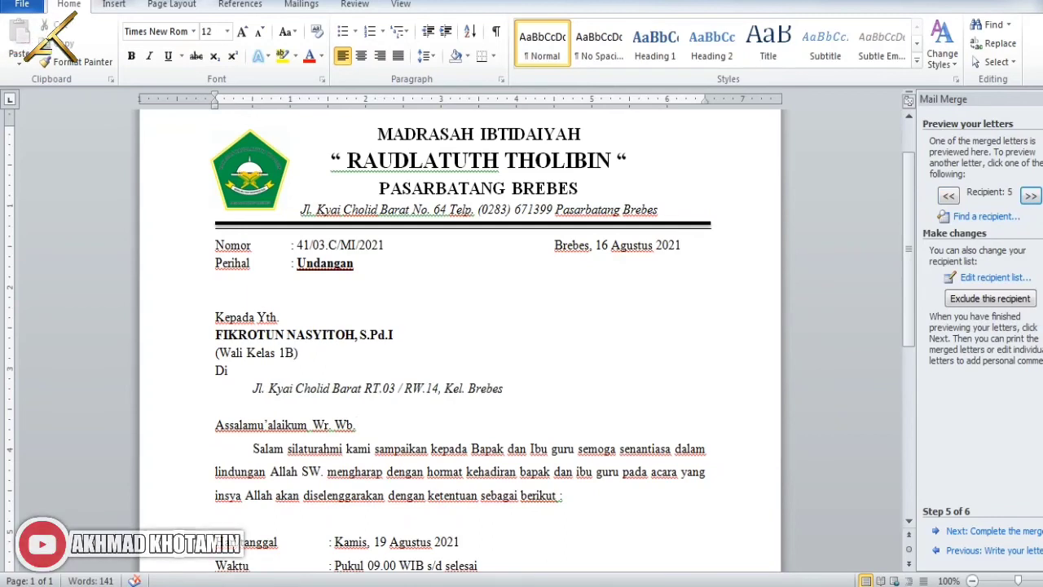
key("alt+Tab")
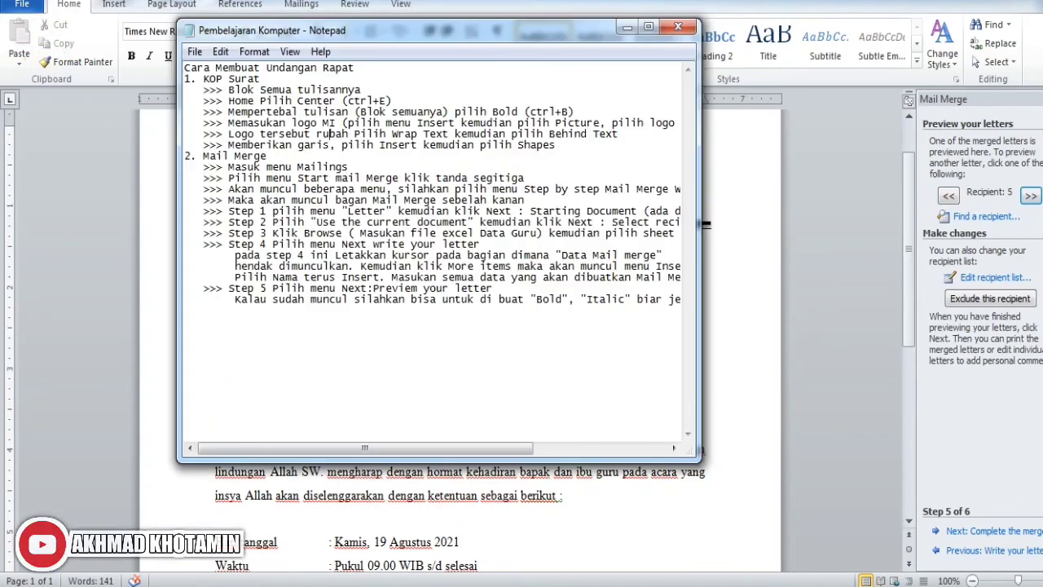
key("alt+Tab")
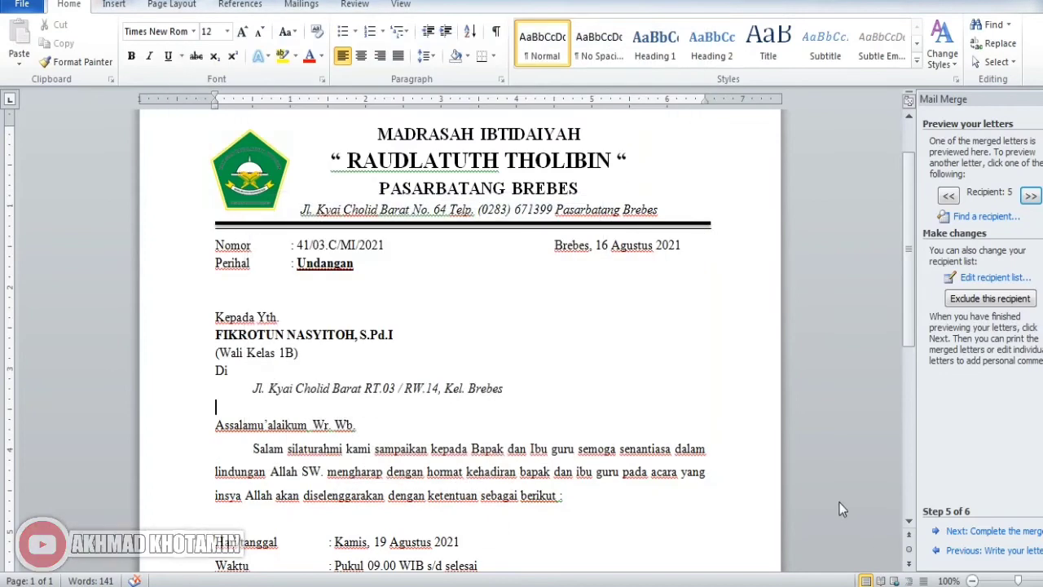
left_click(949, 196)
left_click(949, 195)
left_click(949, 195)
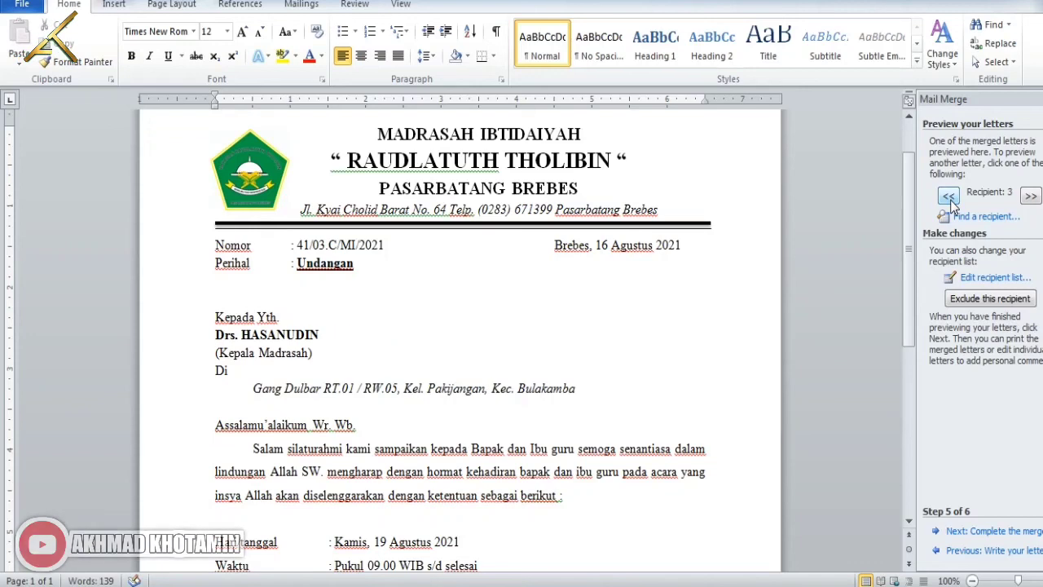
left_click(949, 196)
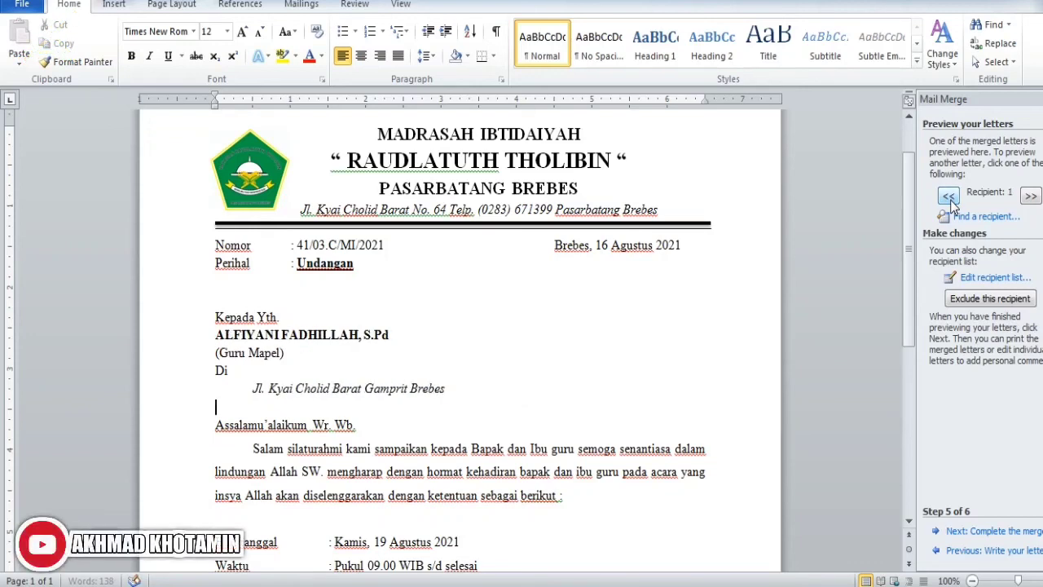
- Preview the merged letters from recipient 1 up to recipient 14, checking the bold name, position and italic address in each
left_click(1031, 200)
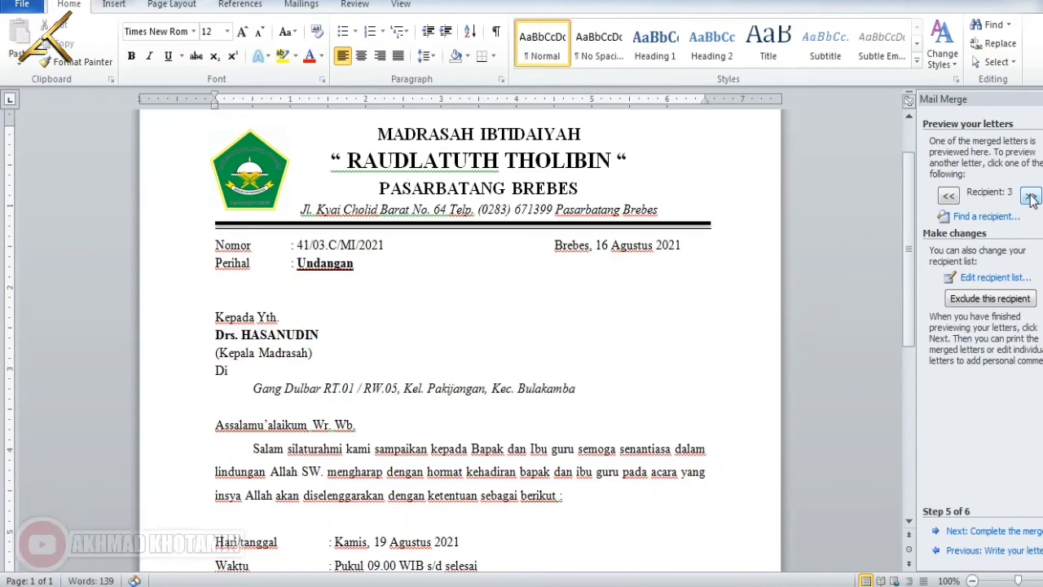
left_click(1031, 200)
left_click(1031, 200)
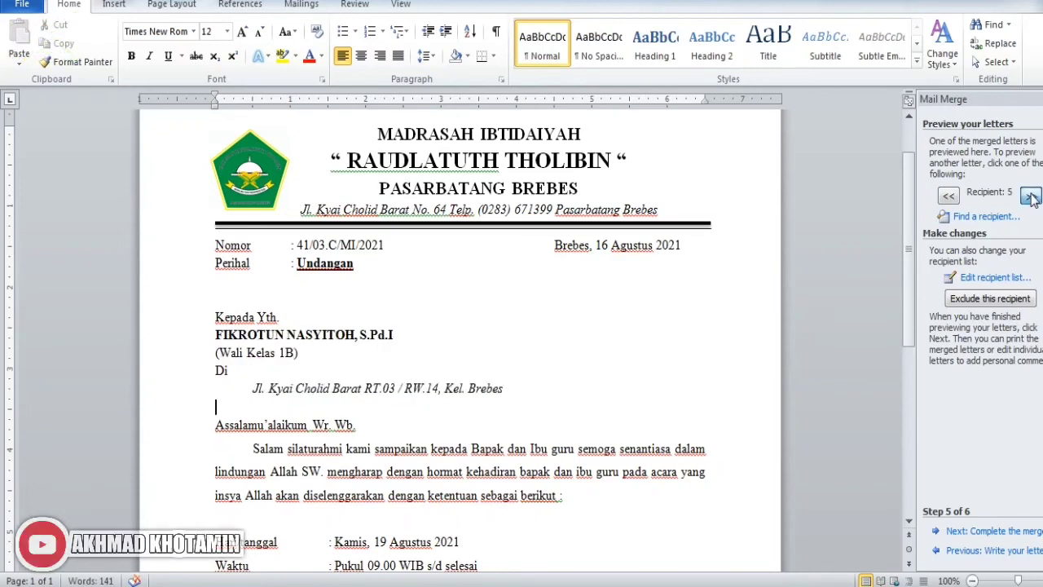
left_click(1032, 200)
left_click(1031, 198)
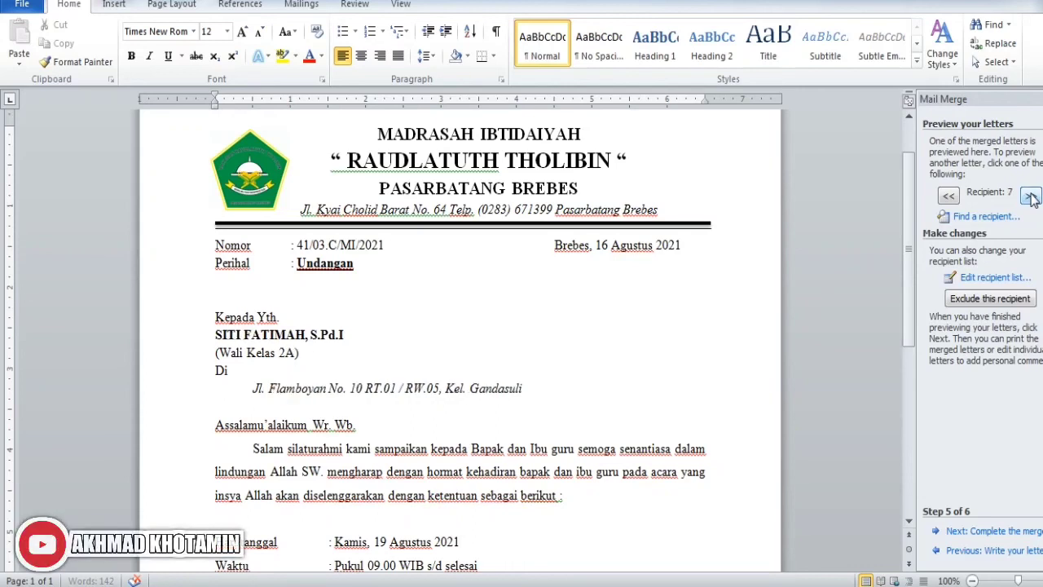
left_click(949, 197)
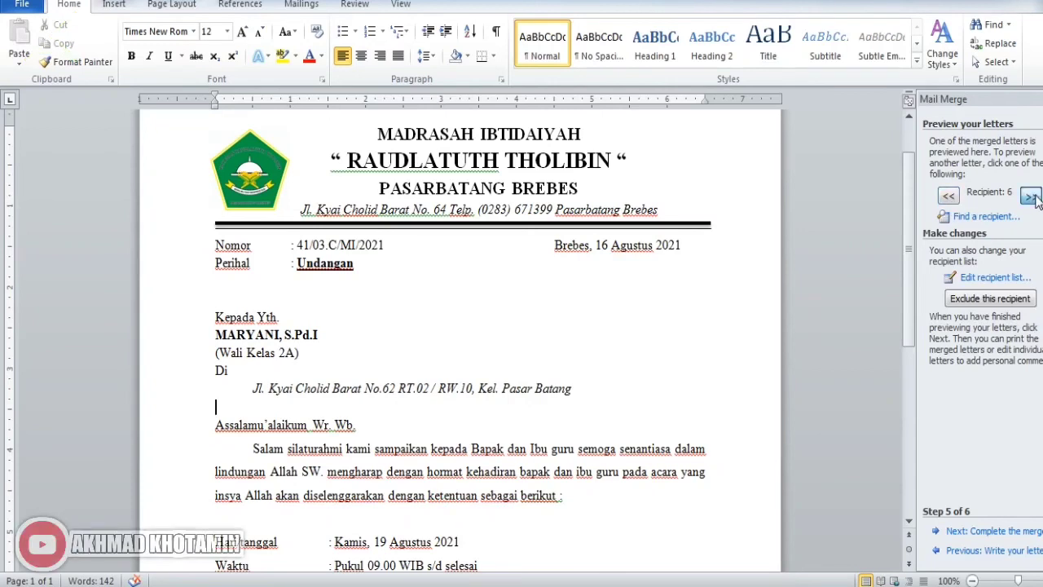
left_click(1031, 197)
left_click(1031, 197)
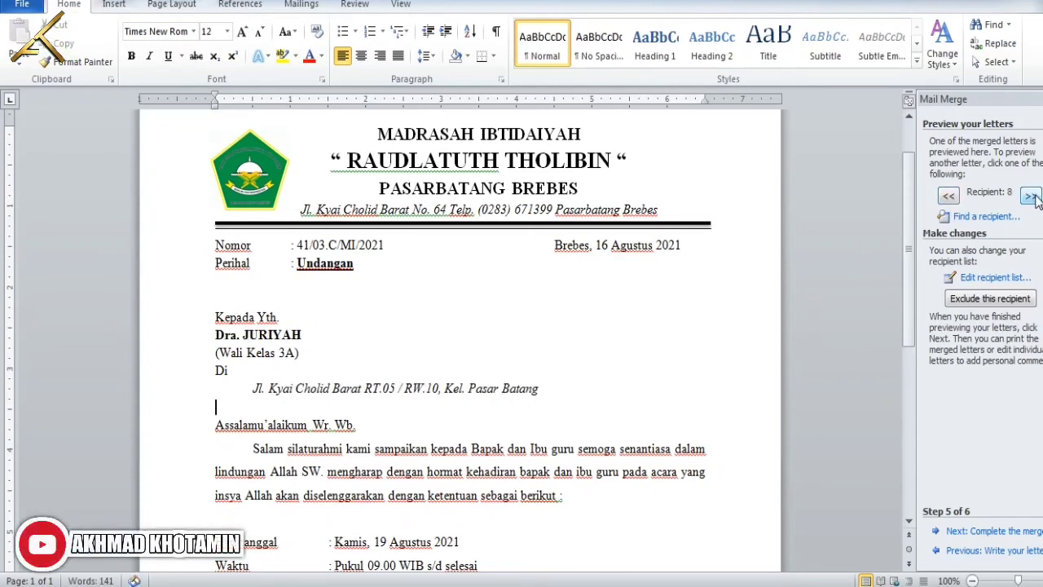
left_click(1031, 197)
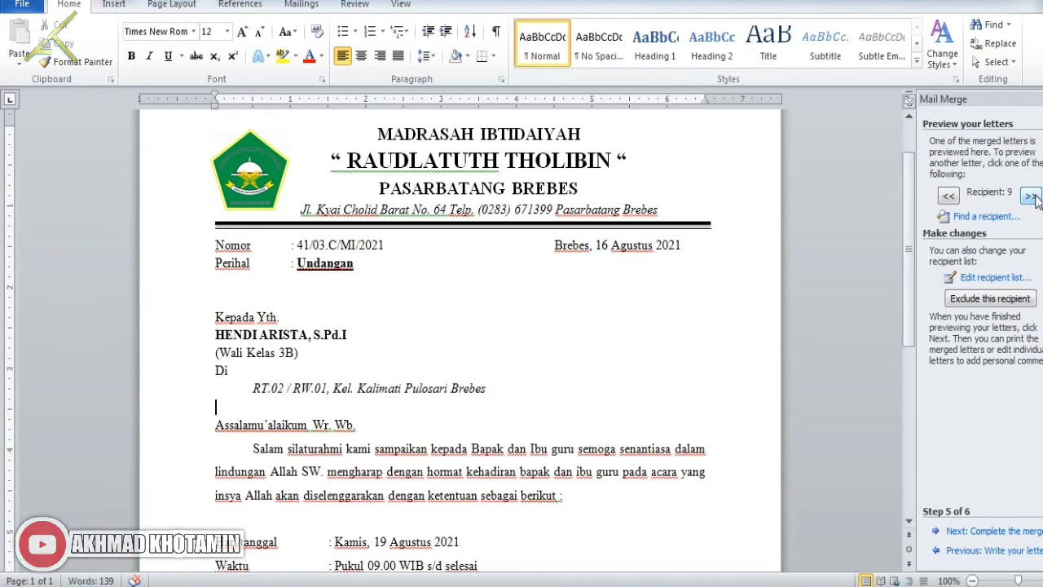
left_click(1033, 197)
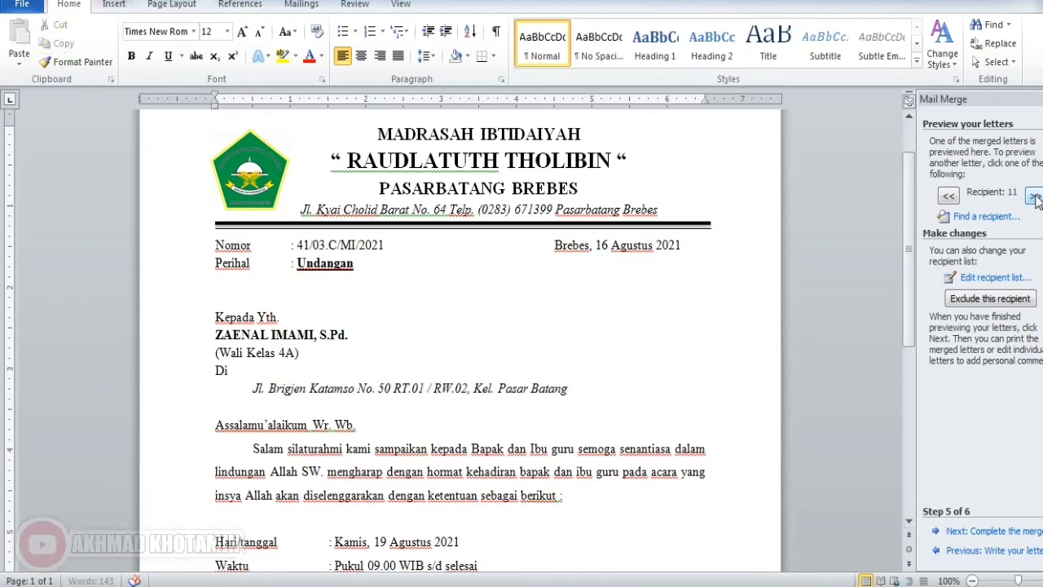
left_click(1033, 197)
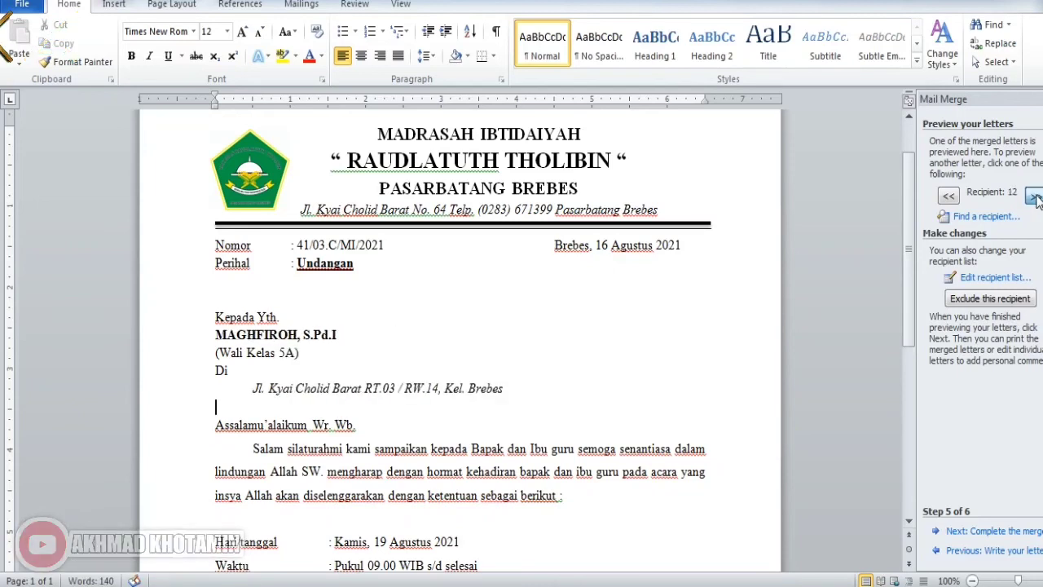
left_click(1032, 197)
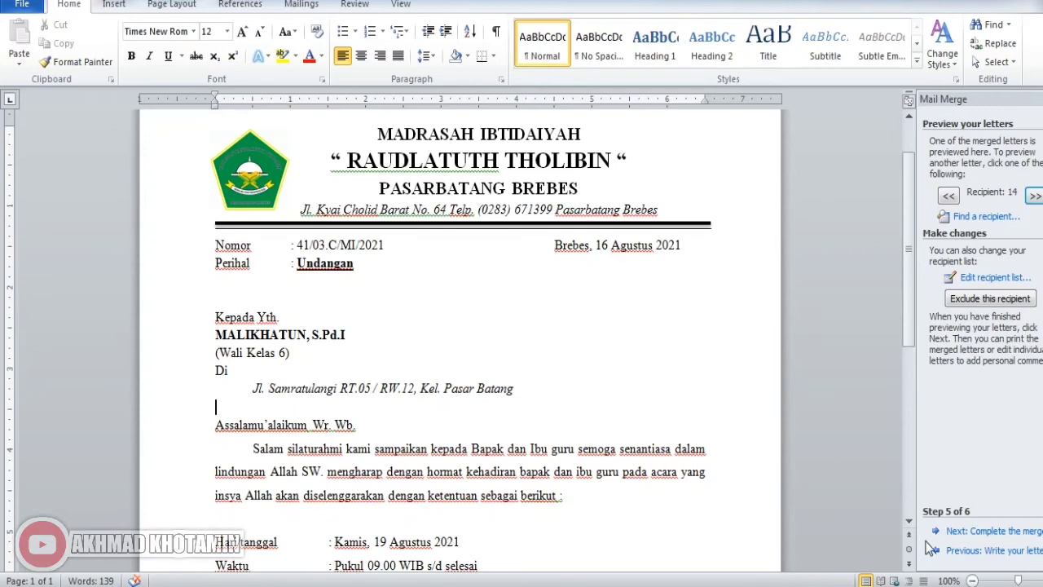
- View the wizard's final Complete the merge stage and return to the Write your letter stage
left_click(997, 532)
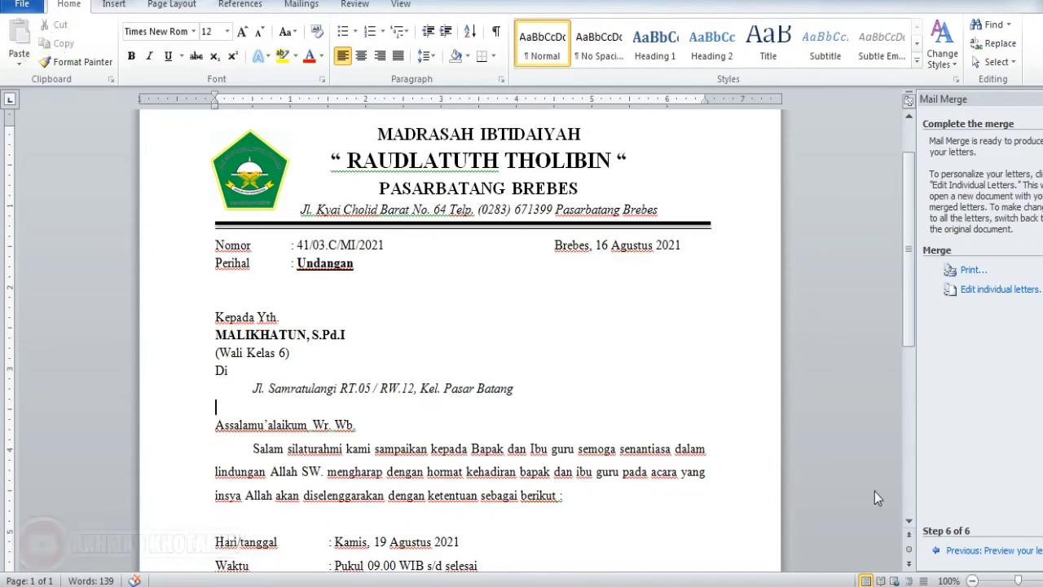
left_click(987, 552)
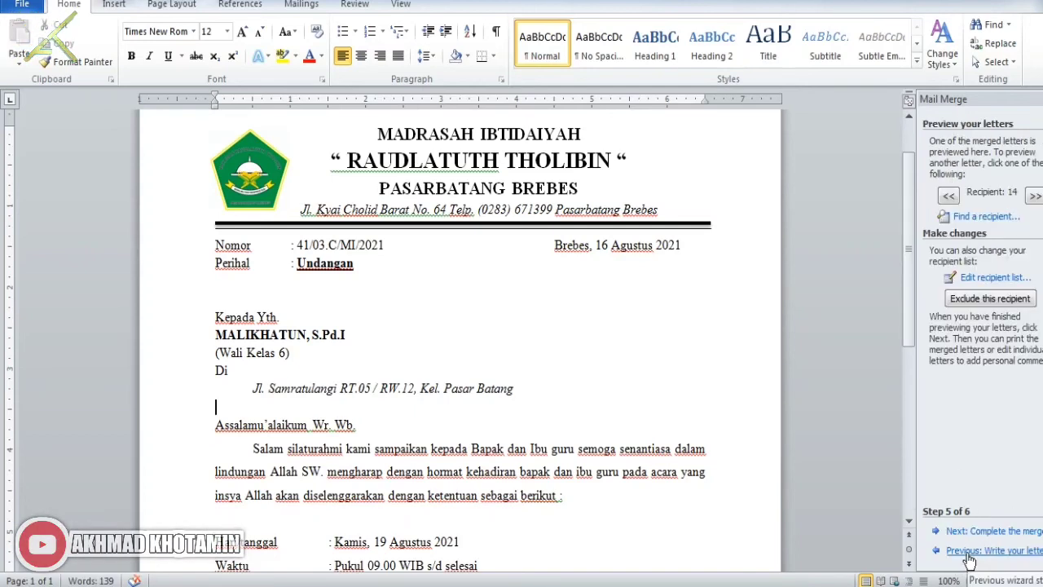
left_click(969, 554)
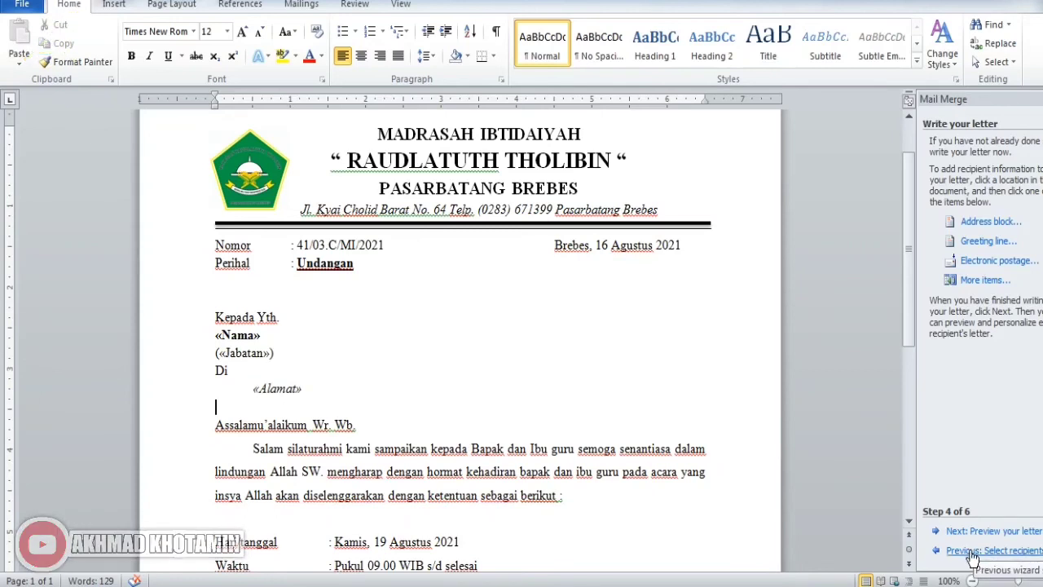
- Add a new line reading "NIP." between the «Nama» and «Jabatan» fields in the letter
left_click(281, 341)
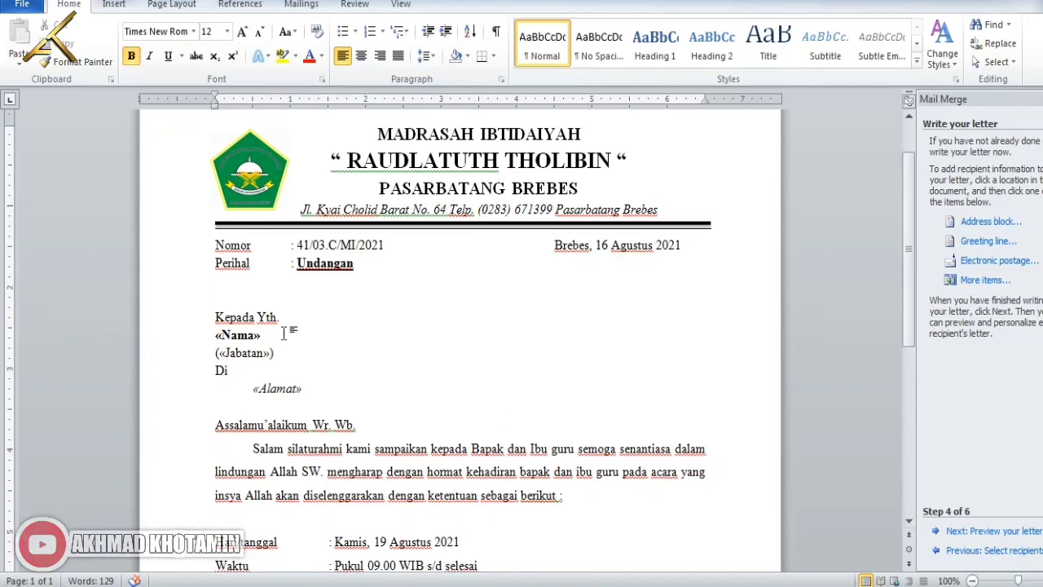
key("Return")
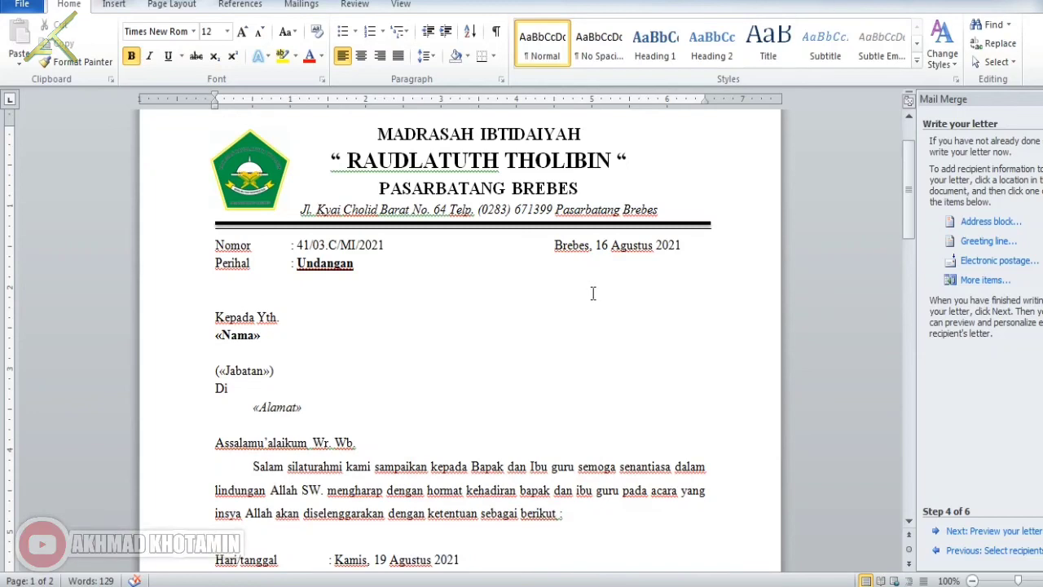
type("NIP.")
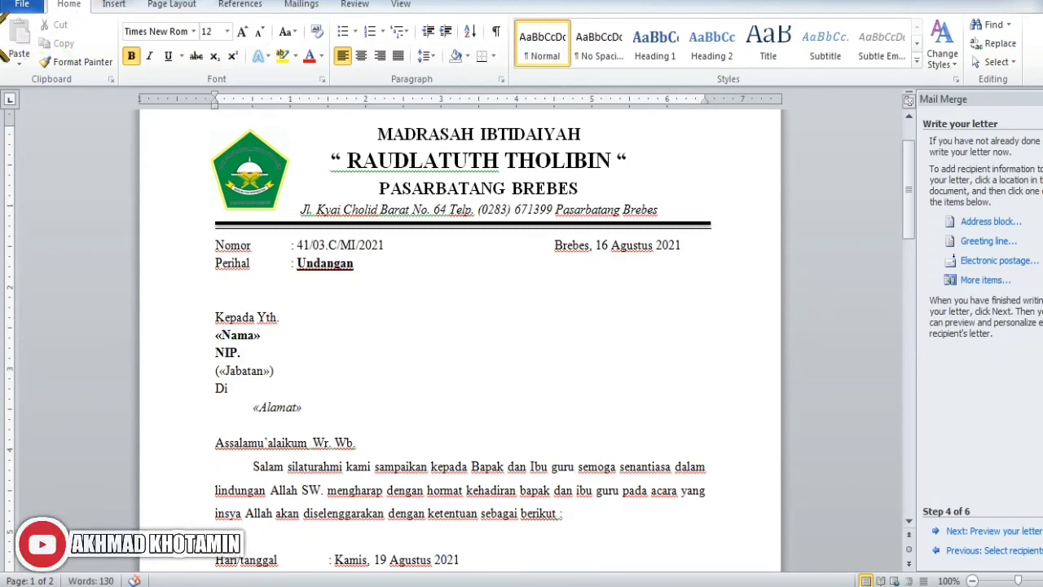
left_click(869, 328)
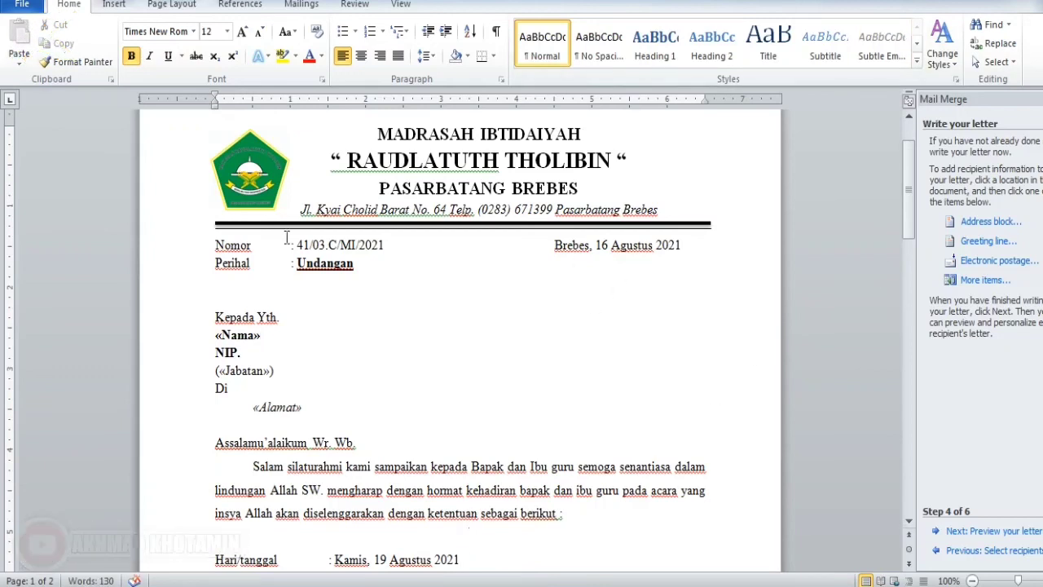
- Open the Excel workbook "Daftar Guru MIR Tholibin" from the UKin folder and close the Word letter, saving its changes
mouse_move(265, 585)
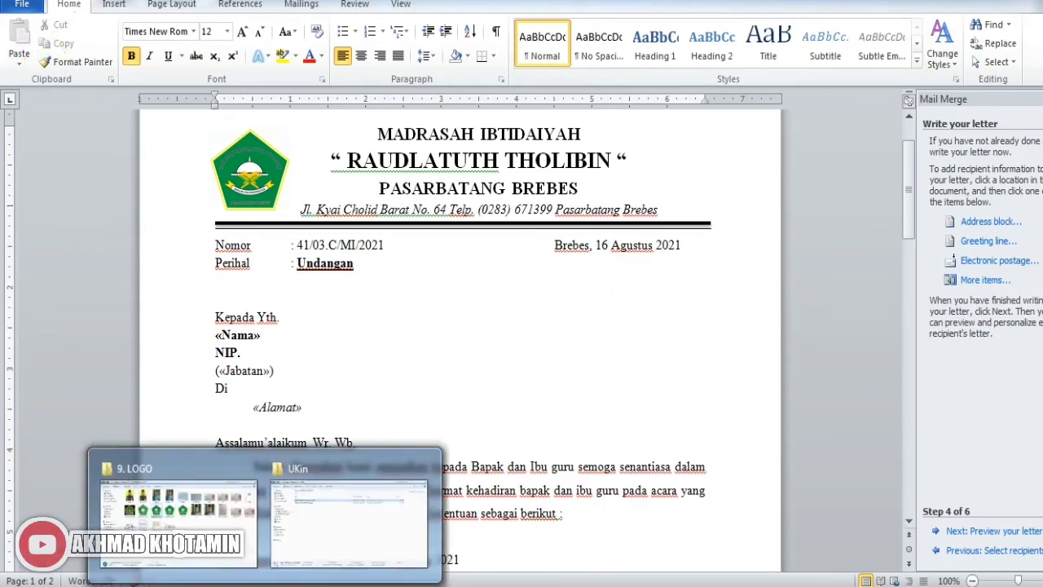
left_click(319, 569)
left_click(319, 356)
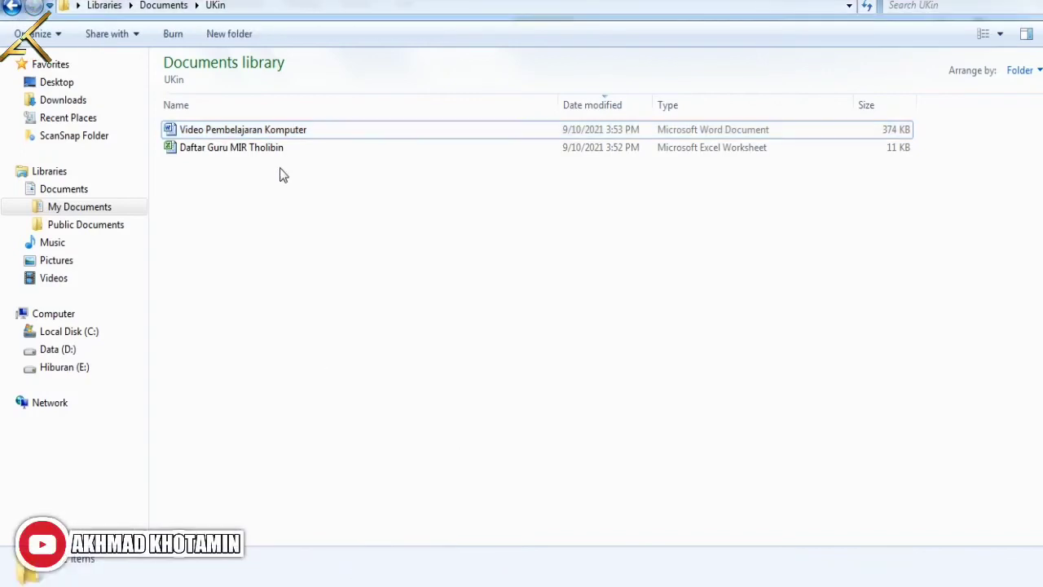
left_click(279, 150)
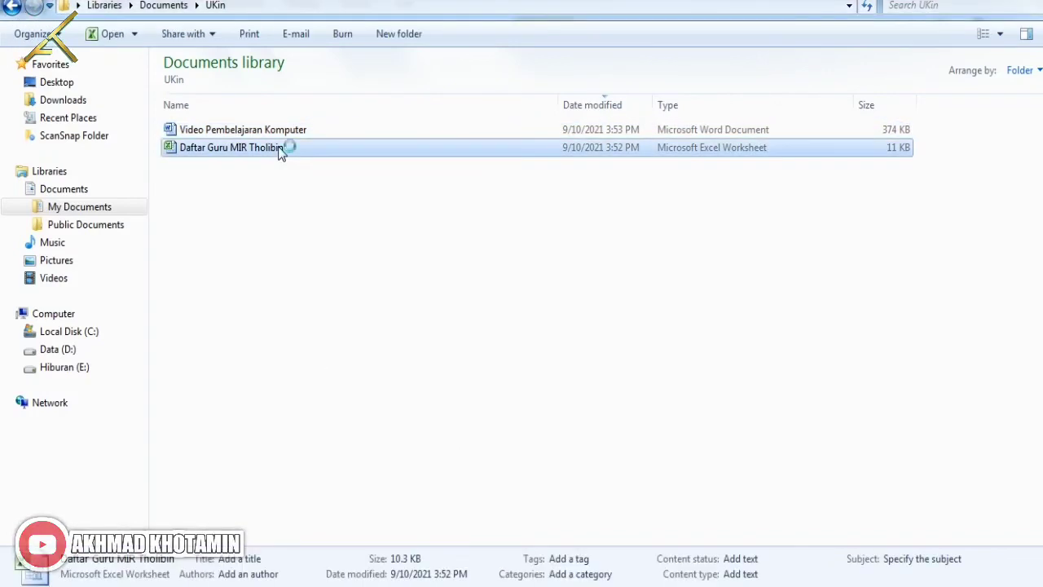
key("Return")
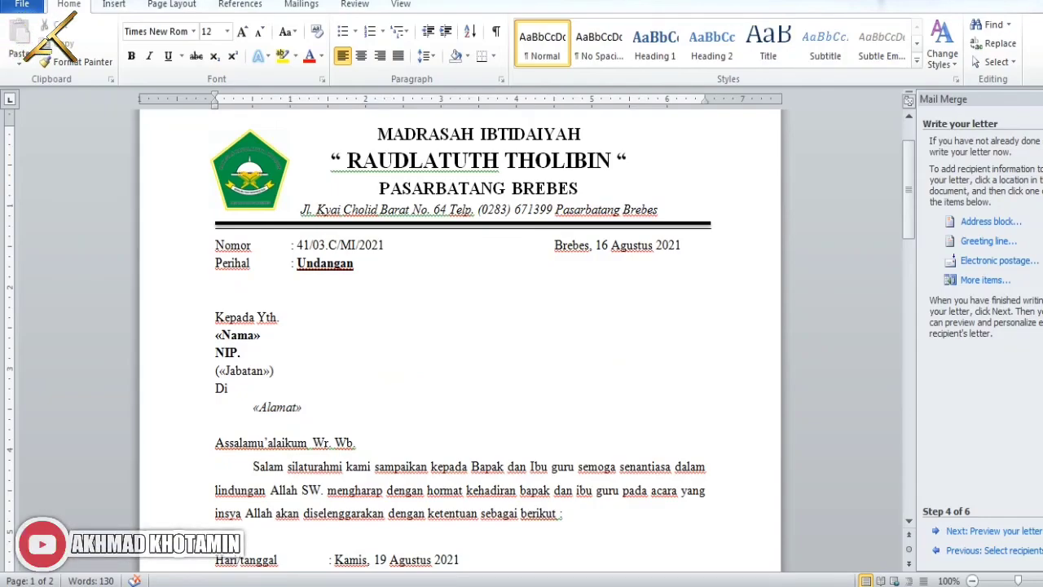
key("alt+F4")
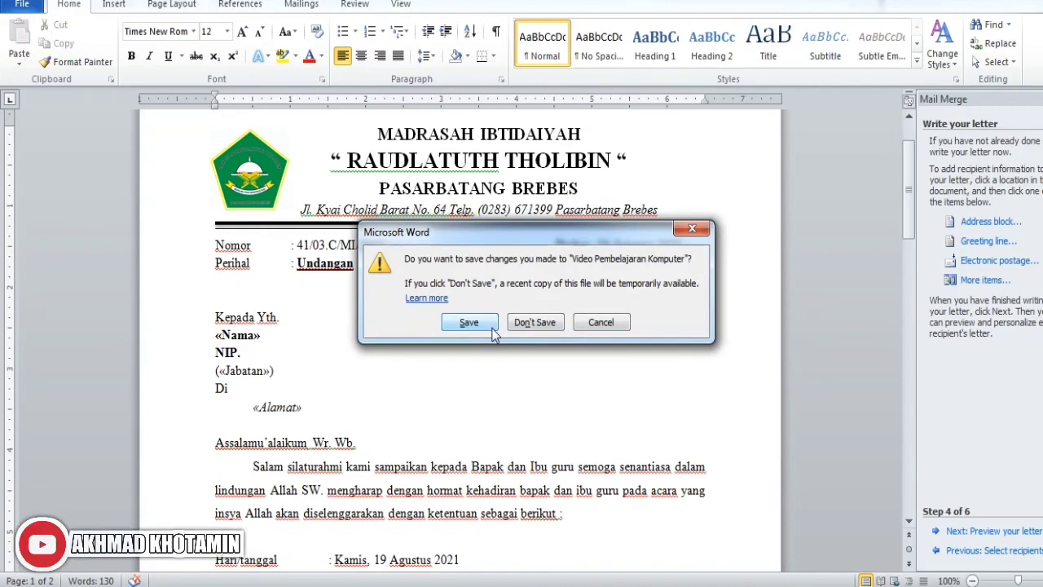
left_click(492, 330)
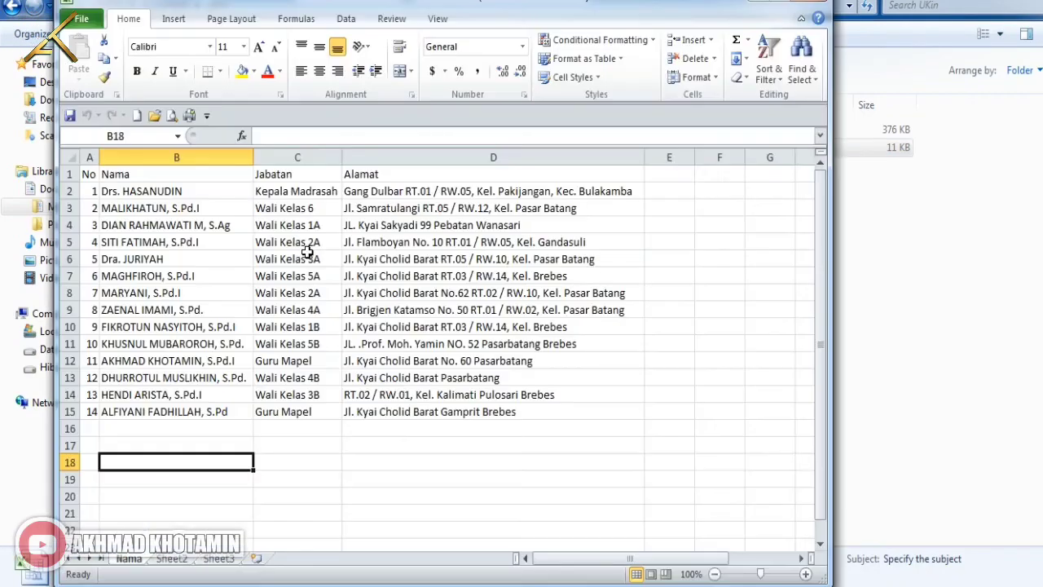
- Add the column heading "NIP" in cell E1 of the teacher list and close the workbook
left_click(685, 177)
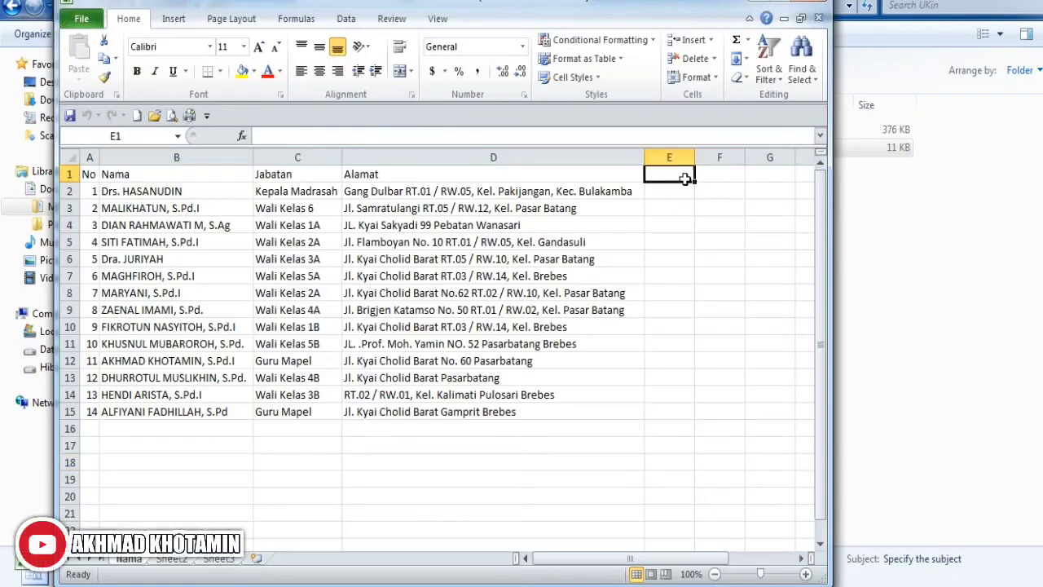
type("NIP")
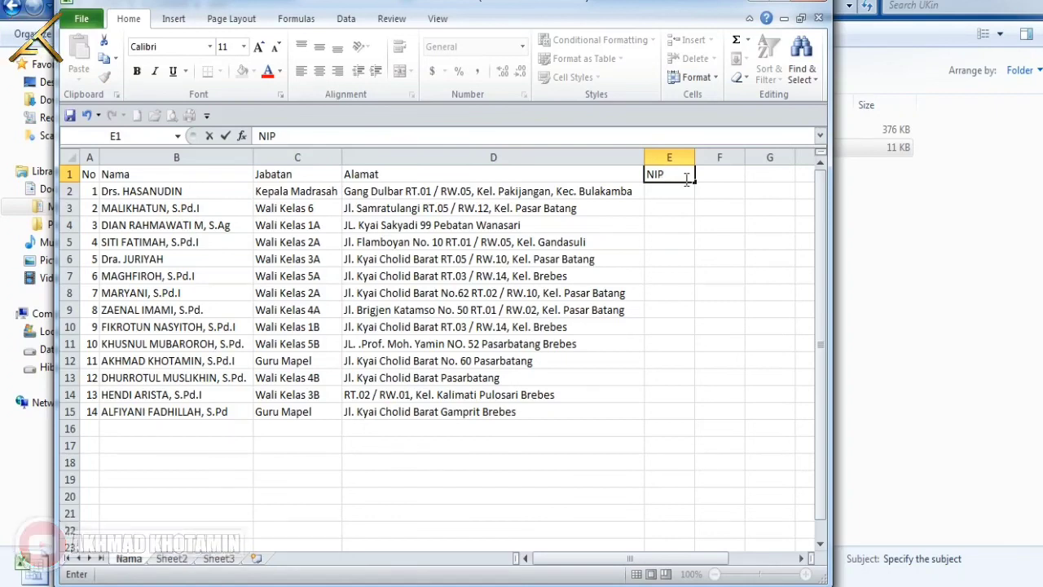
key("Return")
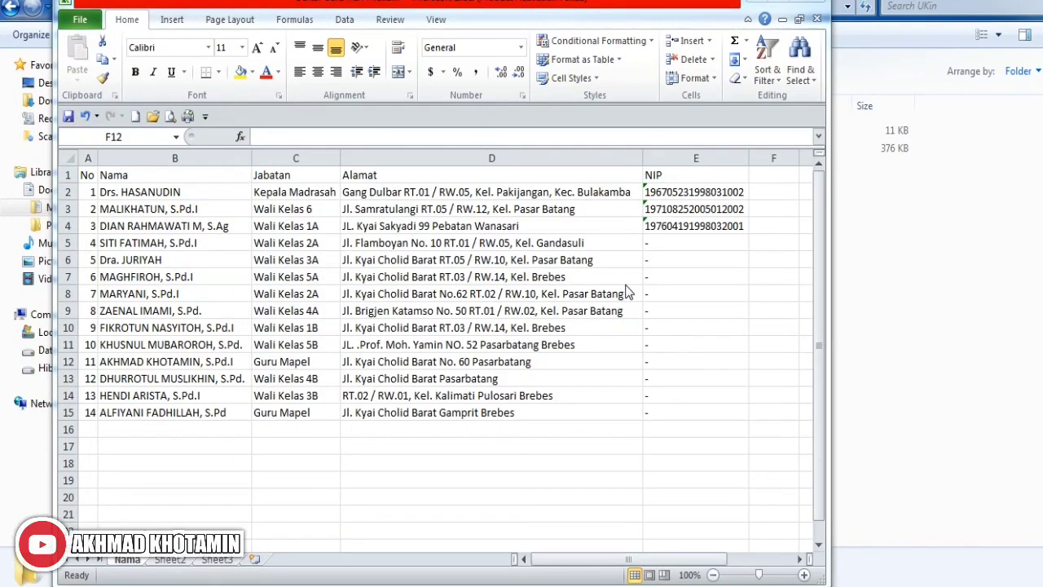
left_click(678, 174)
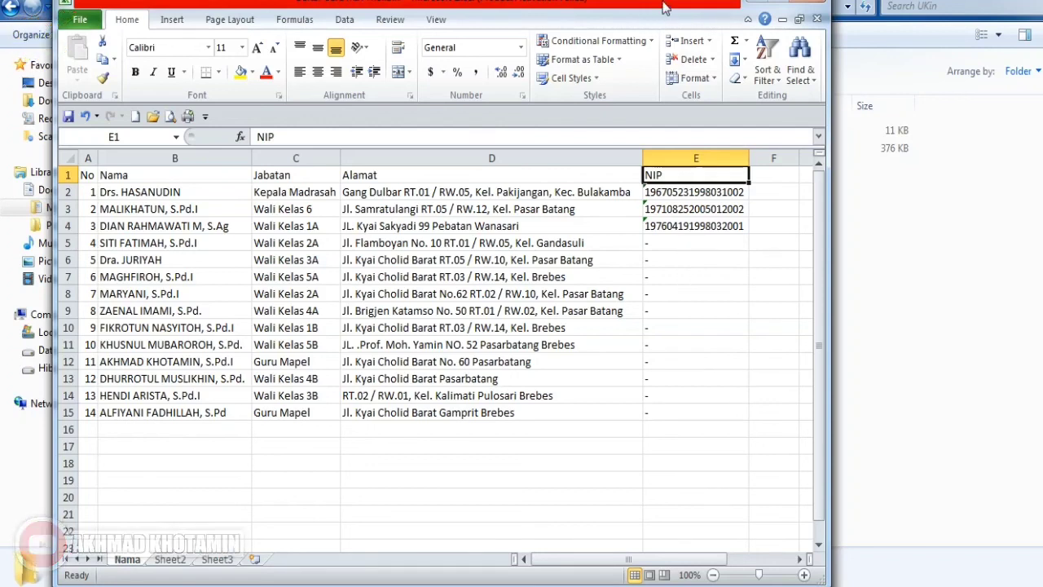
left_click_drag(664, 3, 702, 78)
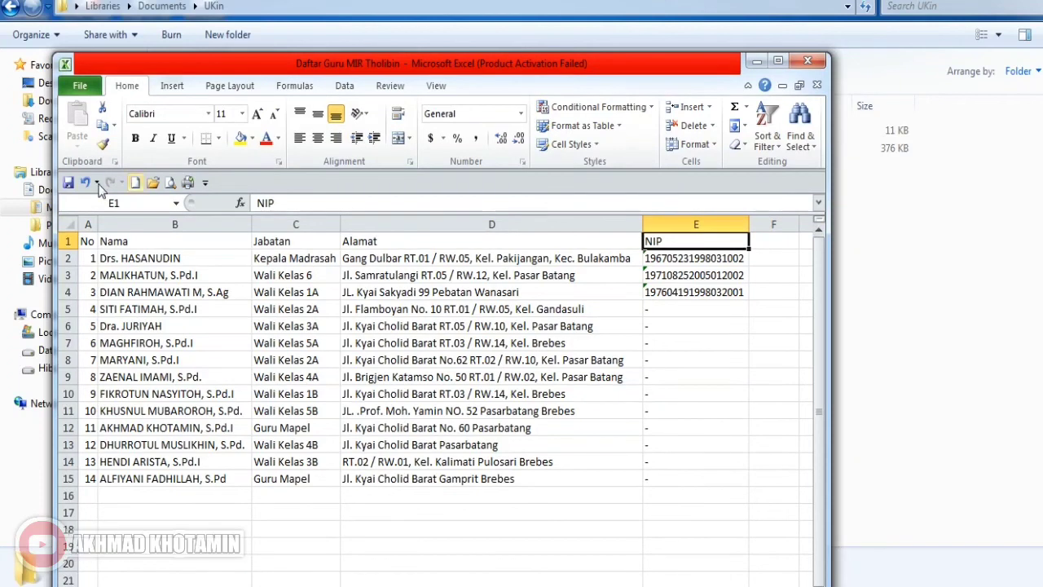
left_click(807, 60)
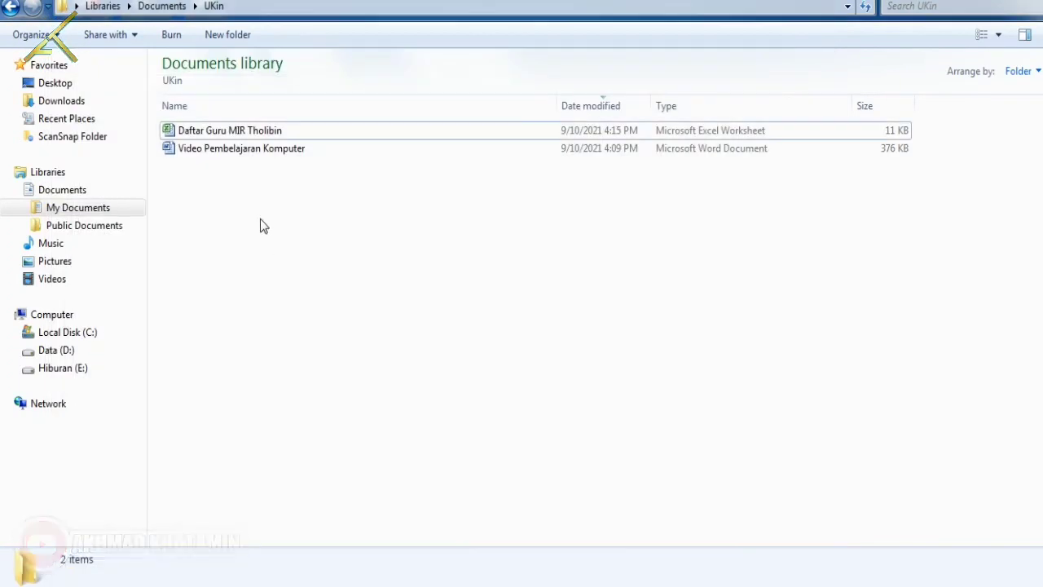
- Reopen the Word letter "Video Pembelajaran Komputer", allow it to load the recipient data, and display the mail merge commands
left_click(266, 150)
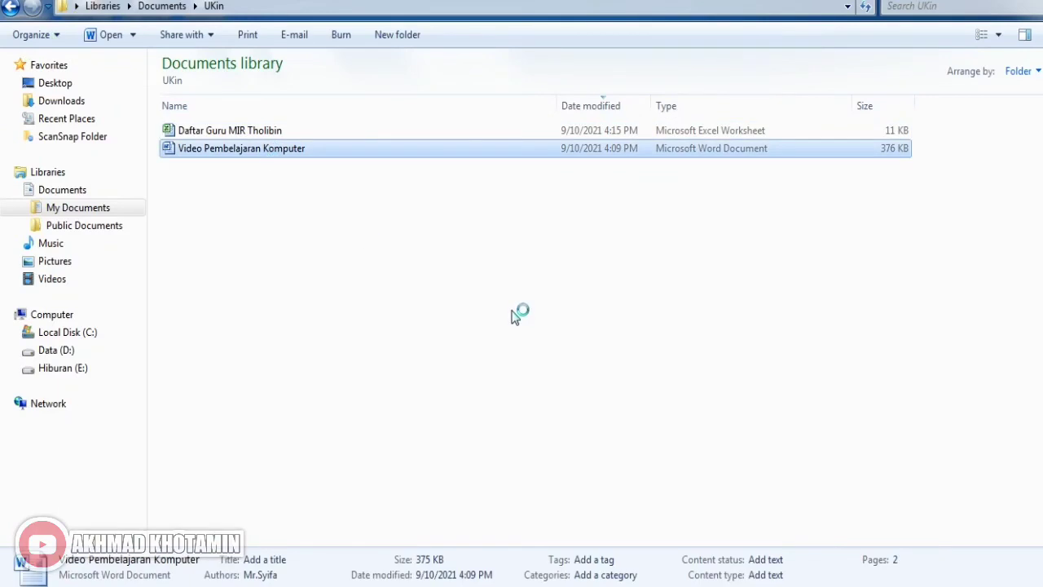
key("Return")
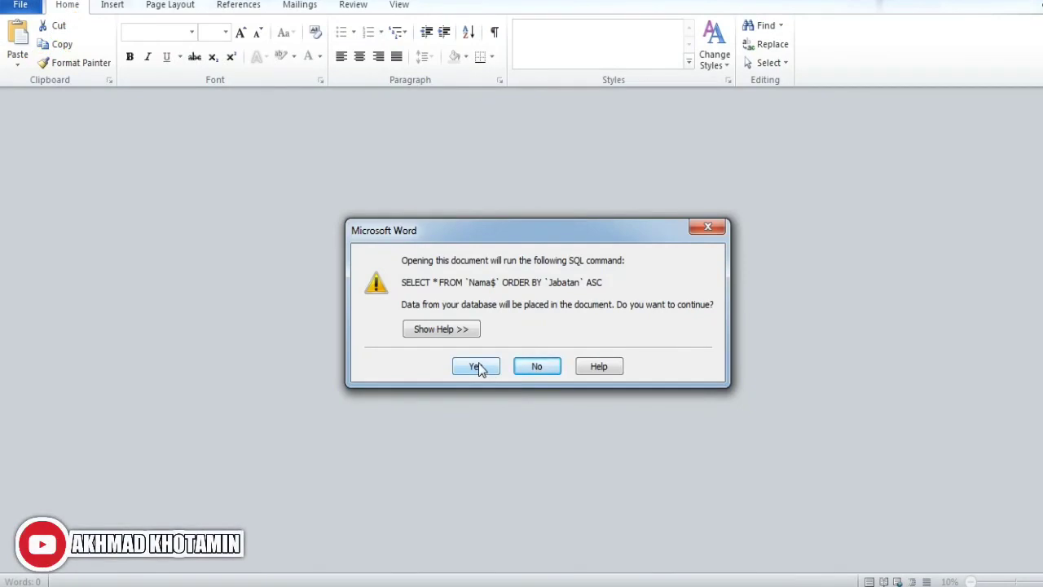
left_click(477, 367)
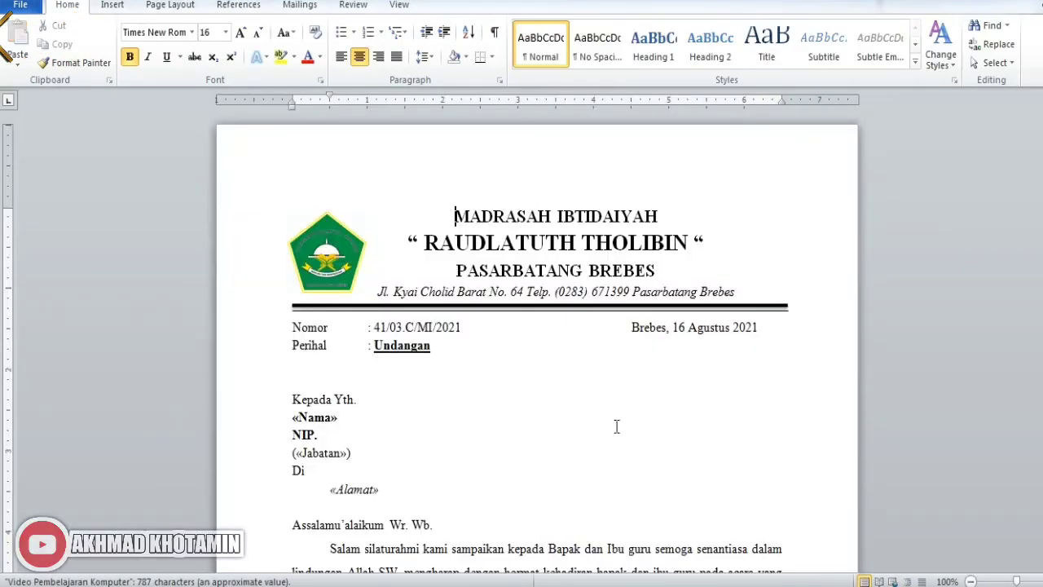
left_click(300, 5)
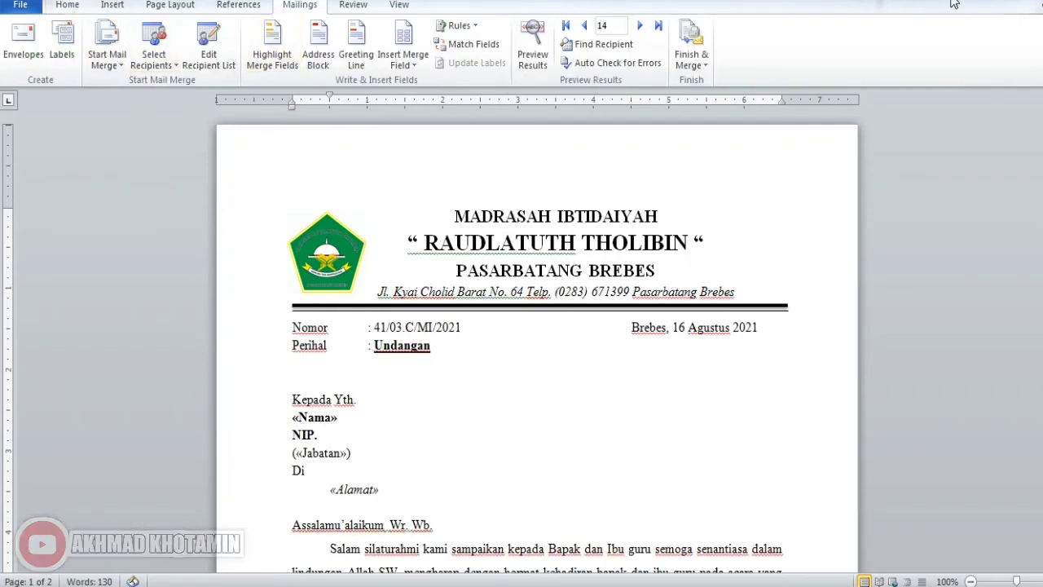